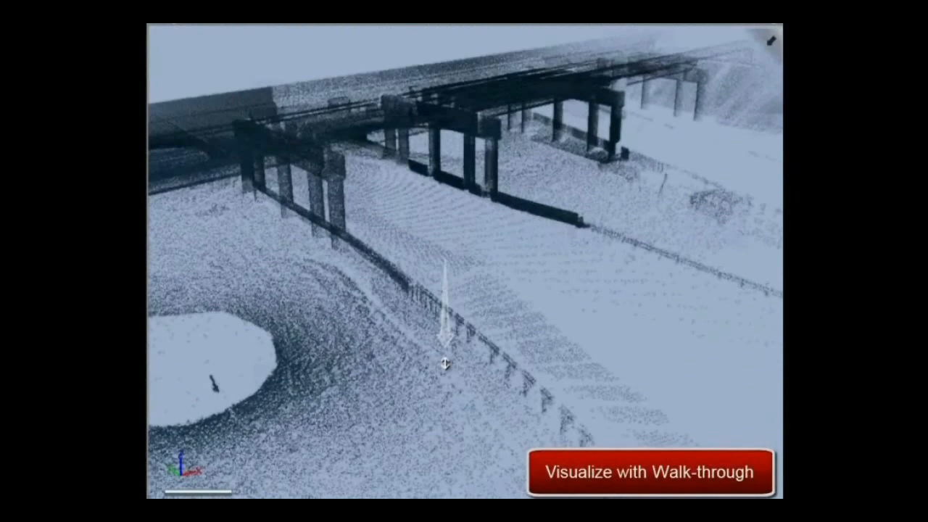
Walk through the bridge point cloud from above the road to beneath the deck and examine its columns
left_click_drag(445, 364, 443, 273)
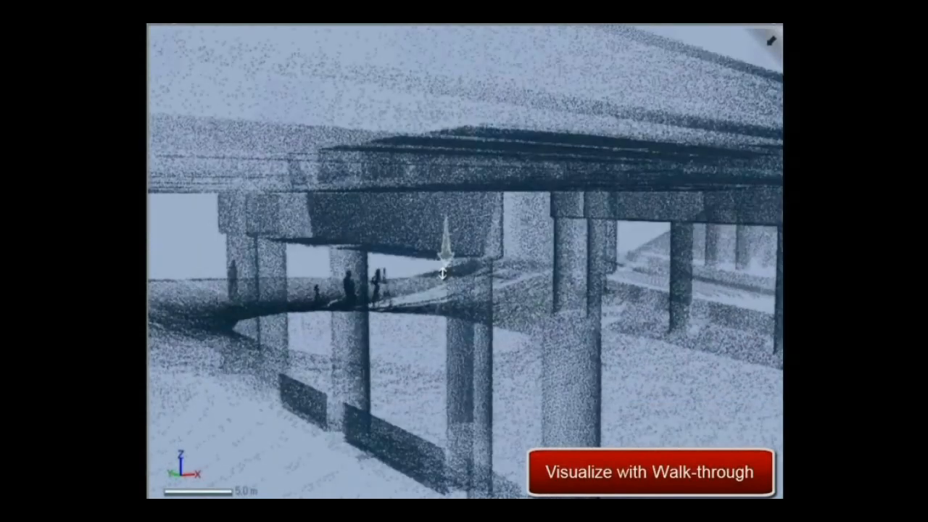
left_click_drag(443, 273, 443, 272)
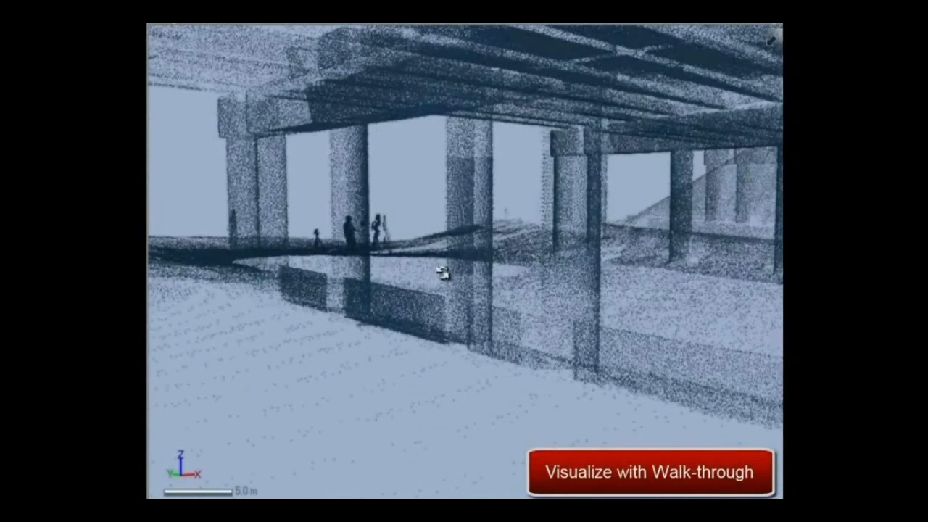
left_click_drag(443, 272, 442, 272)
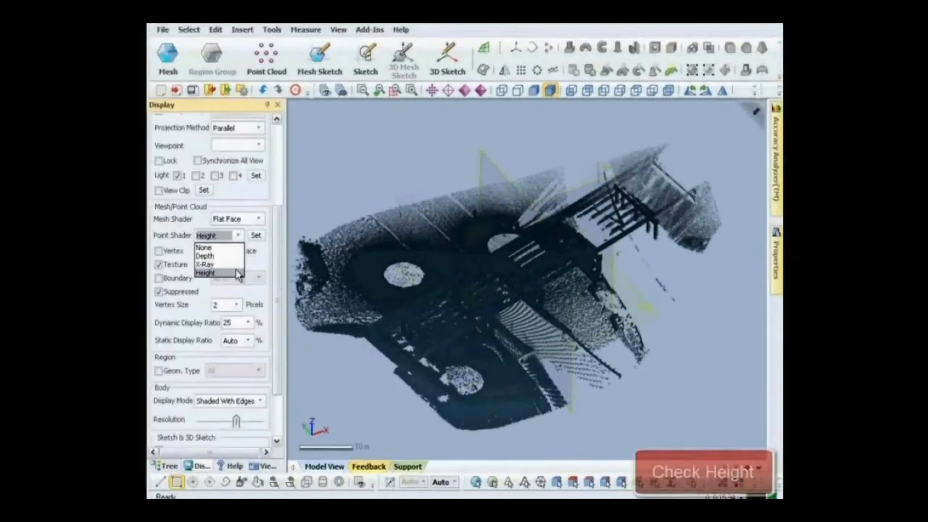
Set the point shader to Height and check the bridge's elevation in the front view
left_click(238, 273)
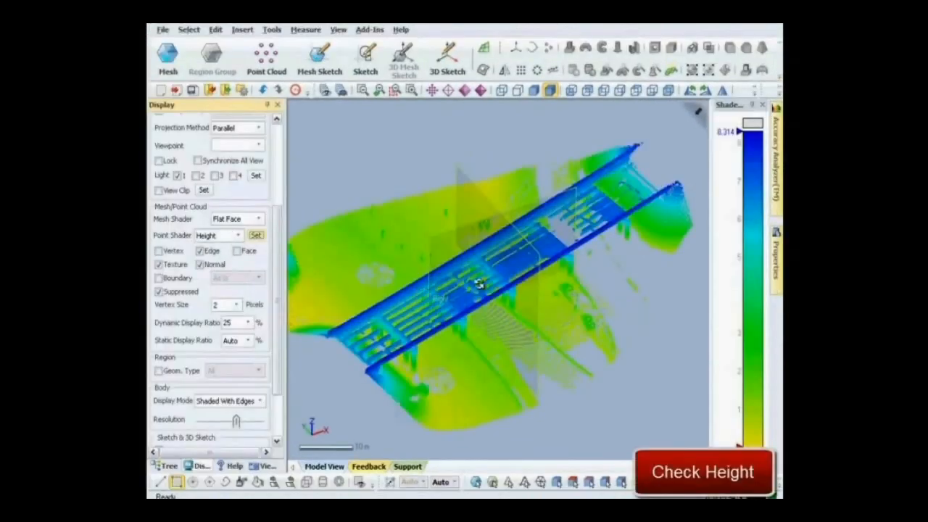
key("alt+1")
left_click_drag(460, 238, 511, 302)
mouse_move(449, 301)
right_mouse_down()
mouse_move(549, 300)
mouse_move(452, 300)
right_mouse_up()
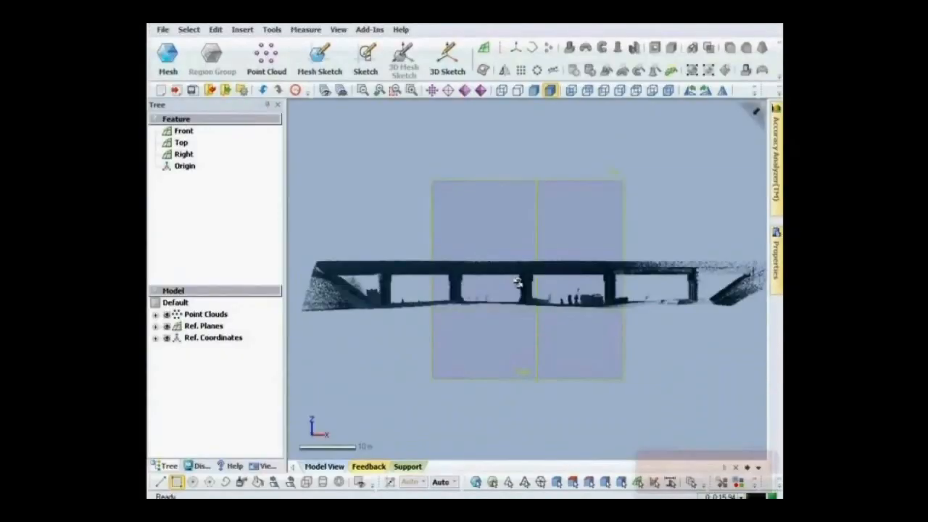
Start a planar mesh sketch on the Front plane with a section offset of 3 m through the bridge columns
left_click(334, 75)
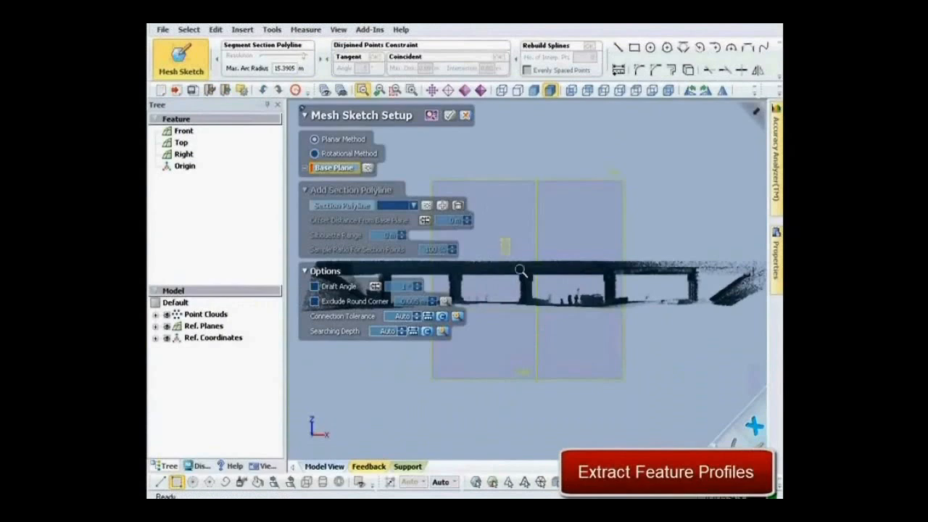
scroll(555, 326, "up", 5)
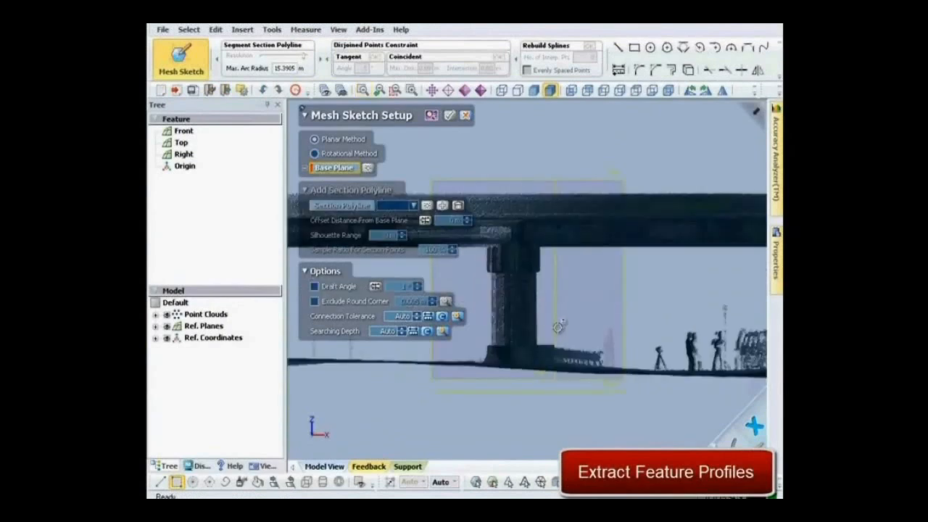
left_click(528, 391)
left_click_drag(528, 341, 530, 289)
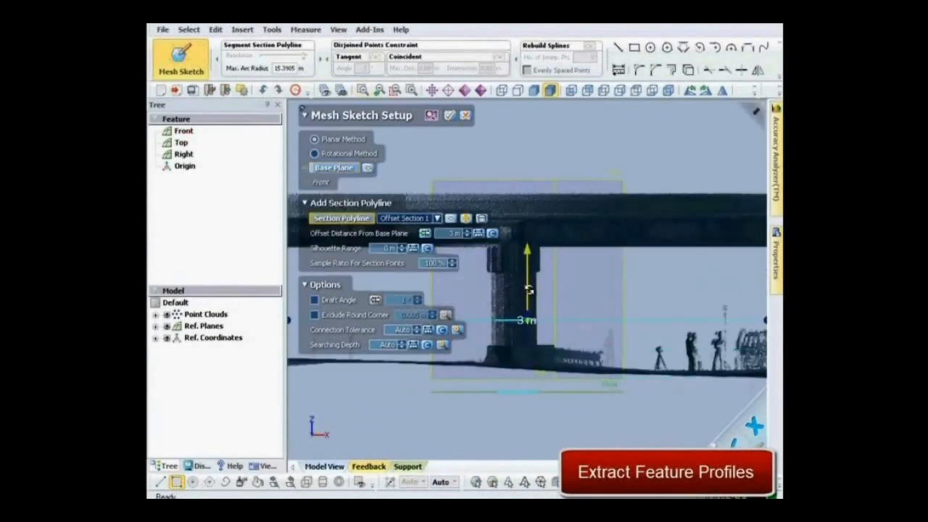
Enlarge the section area in plan view to cover the bridge's column rows and generate the section polylines
key("alt+5")
left_click_drag(566, 255, 627, 207)
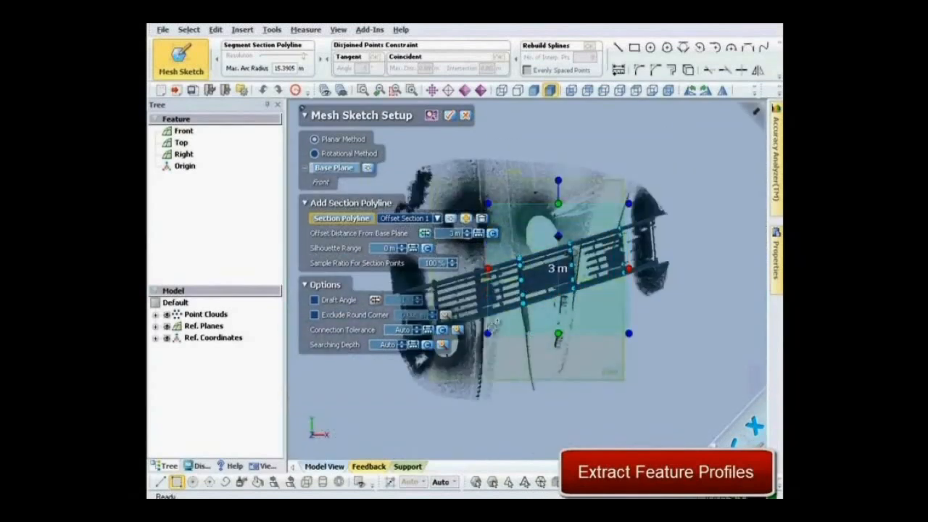
left_click_drag(488, 333, 425, 382)
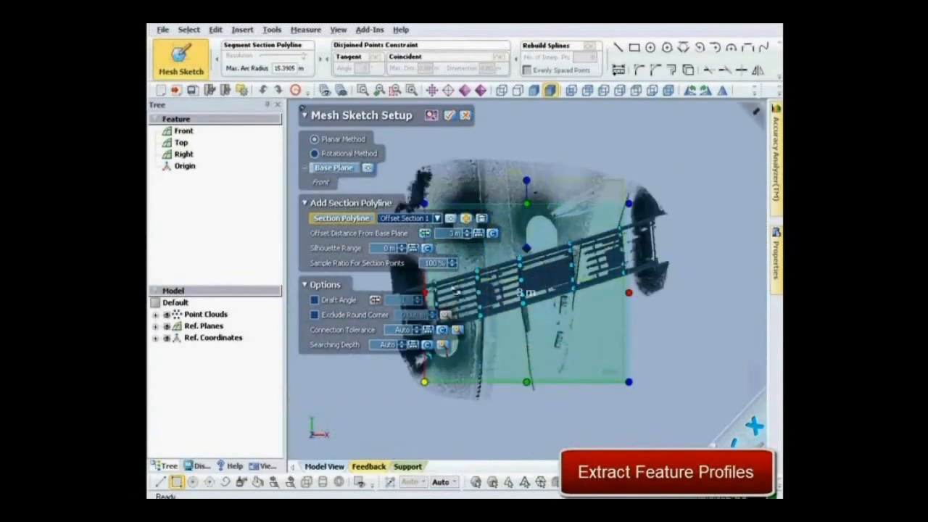
left_click(454, 117)
Fit a circle to the section polyline of every column in all five rows
left_click(272, 29)
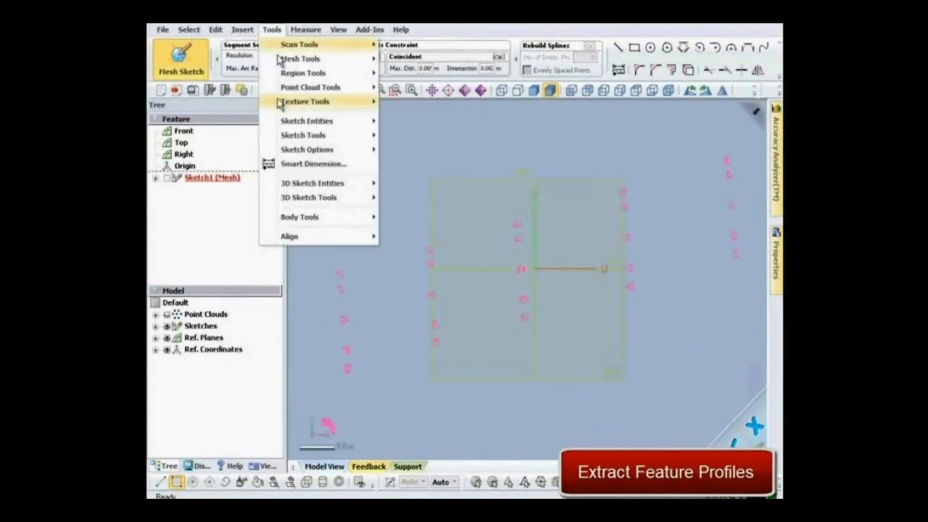
mouse_move(342, 120)
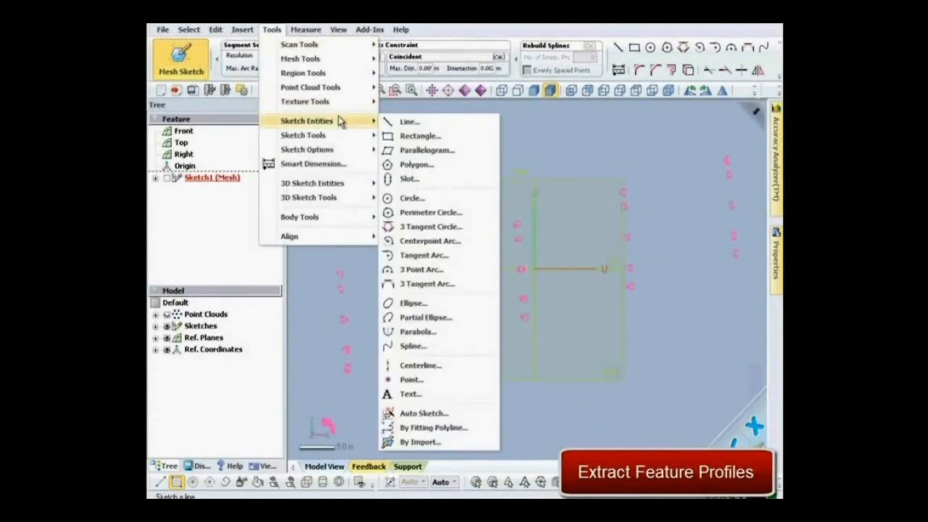
left_click(410, 197)
left_click(515, 245)
left_click(518, 153)
left_click(531, 219)
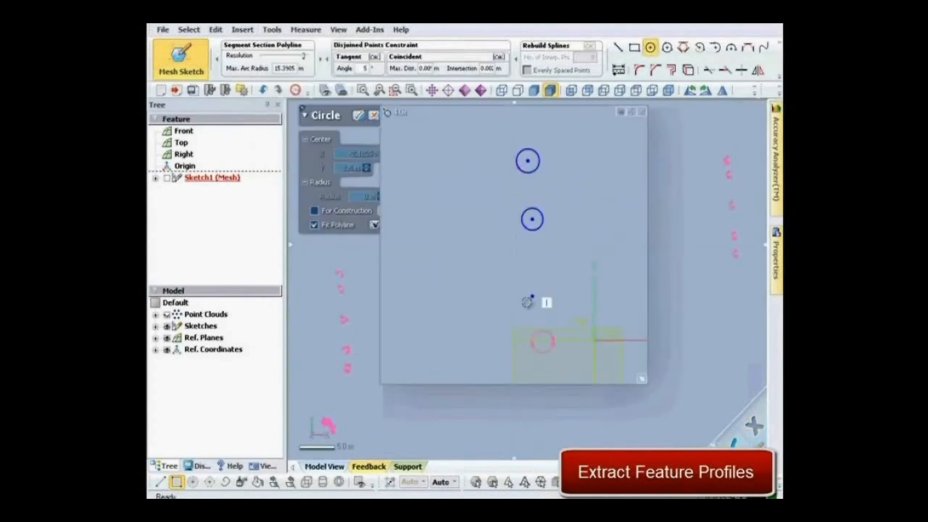
left_click(540, 341)
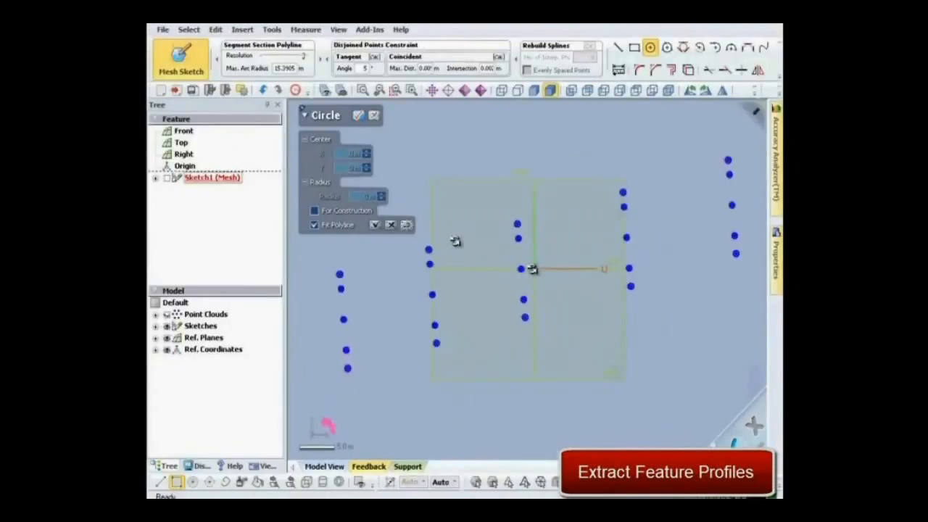
left_click(359, 117)
Draw a three-point arc of about 1725 m radius through the uppermost column centres of the first, last and middle rows
left_click(273, 29)
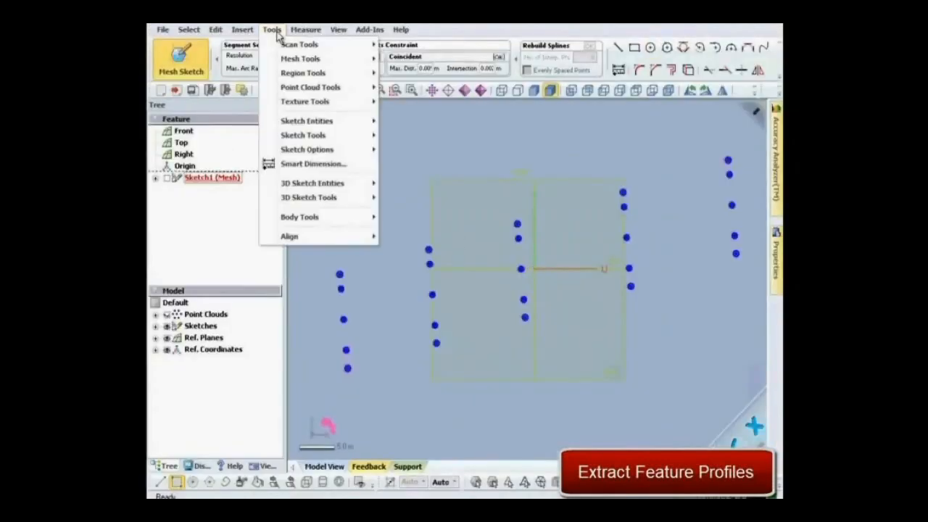
mouse_move(365, 121)
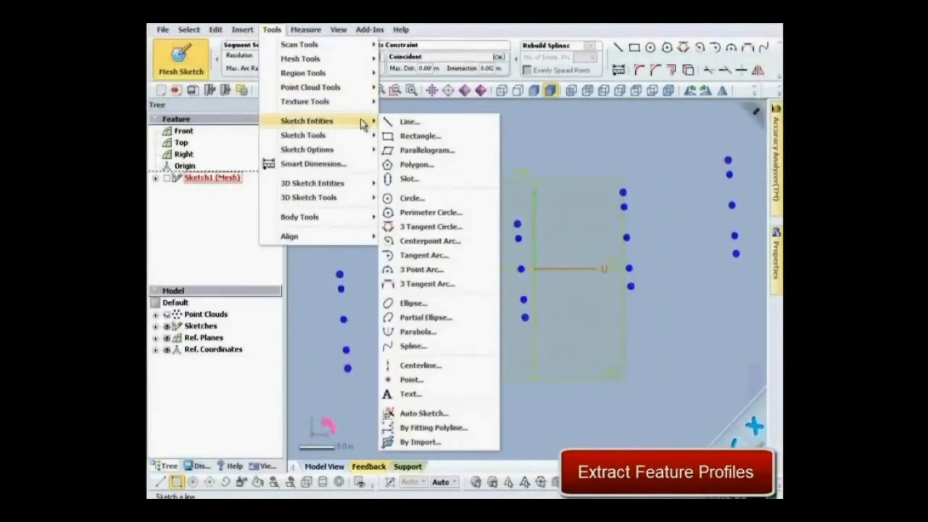
left_click(408, 266)
left_click(340, 276)
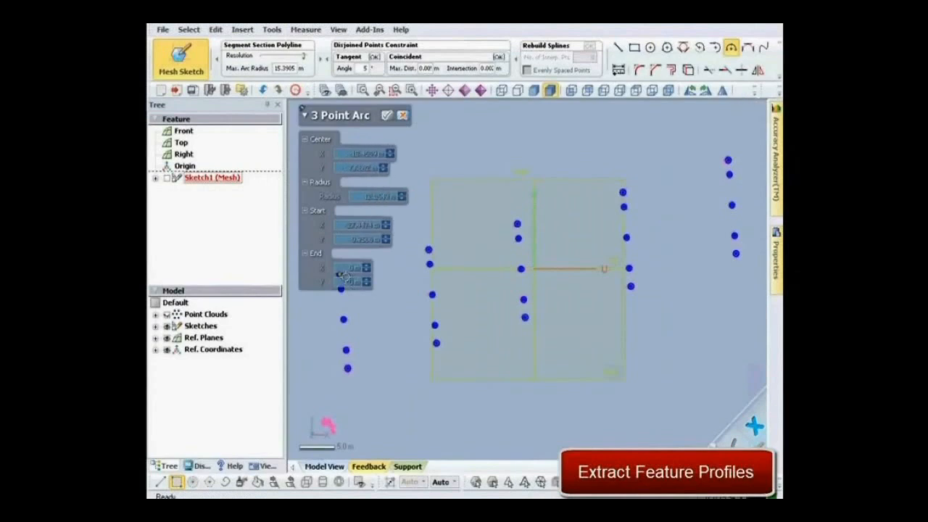
left_click(727, 159)
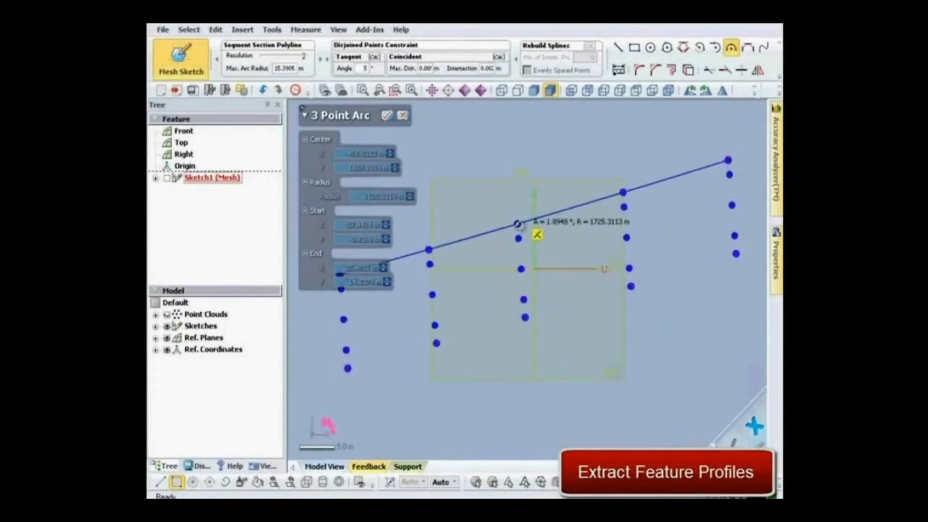
left_click(518, 223)
left_click(394, 116)
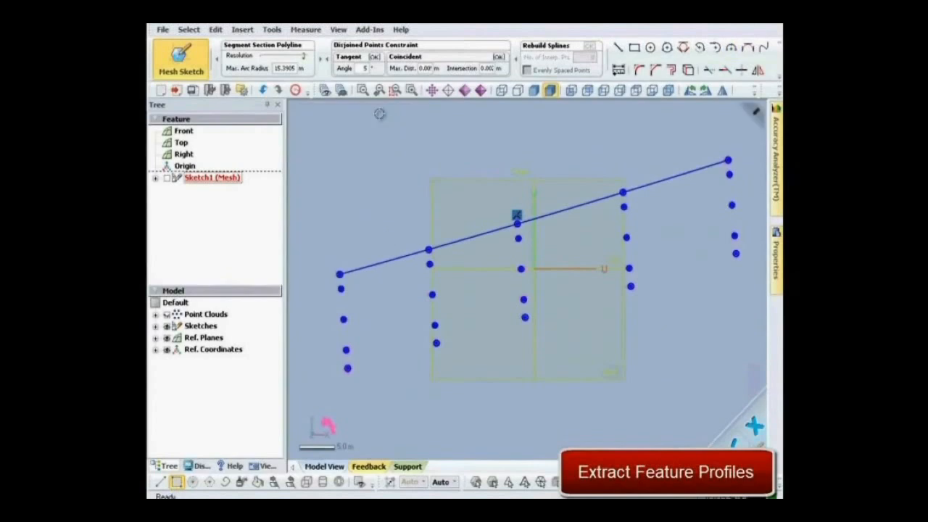
Draw a construction line along the column centres of each of the five rows
left_click(272, 30)
mouse_move(305, 122)
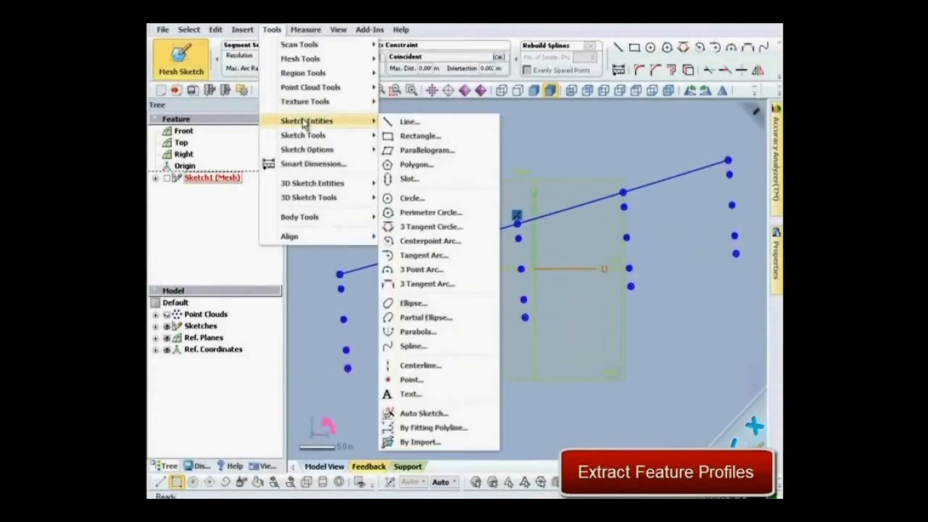
left_click(428, 121)
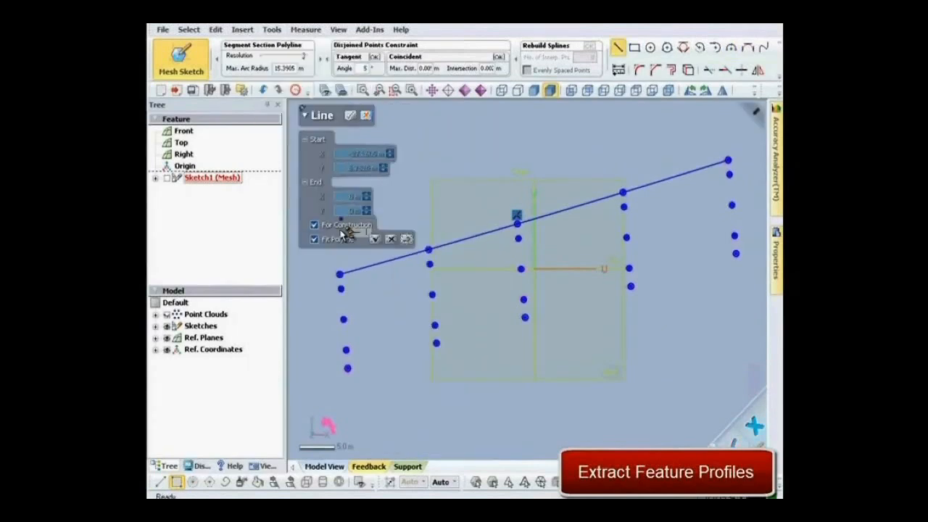
left_click(340, 275)
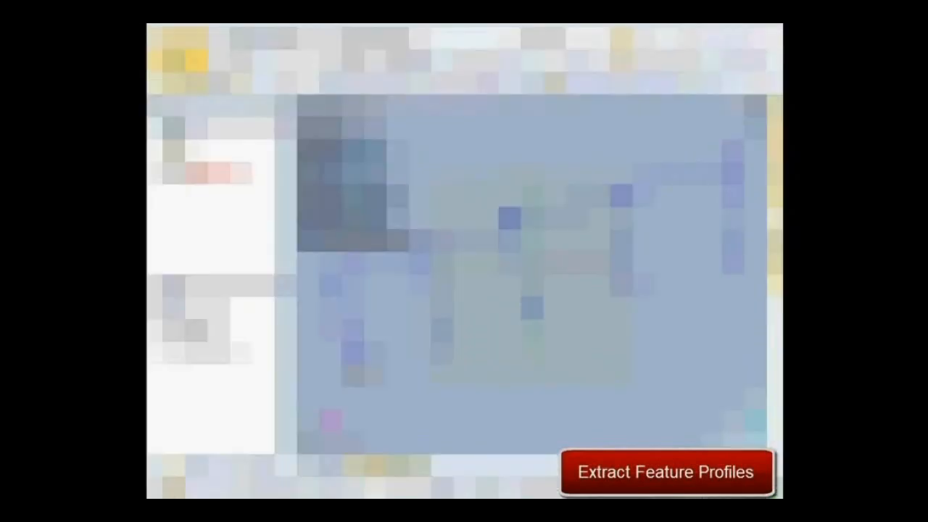
left_click(398, 117)
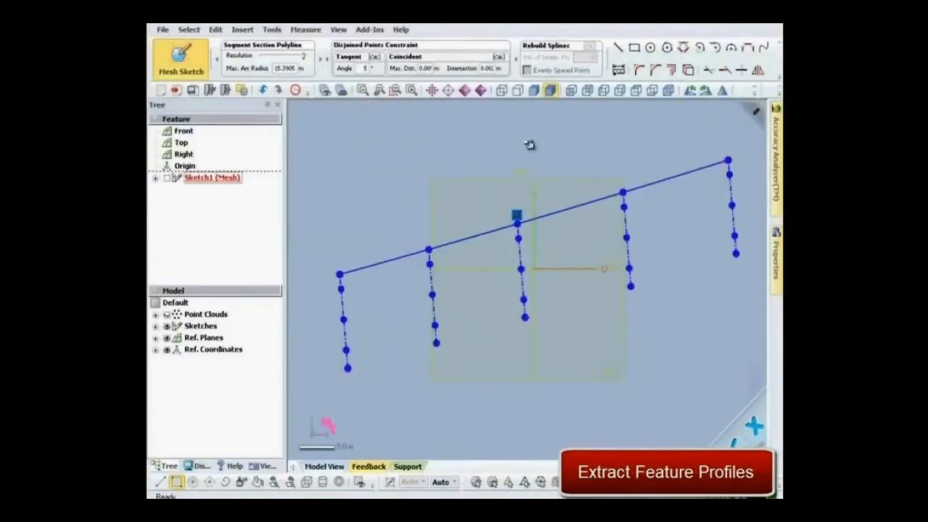
Constrain the second column circle's centre in the fourth row to be coincident with that row's construction line
double_click(633, 205)
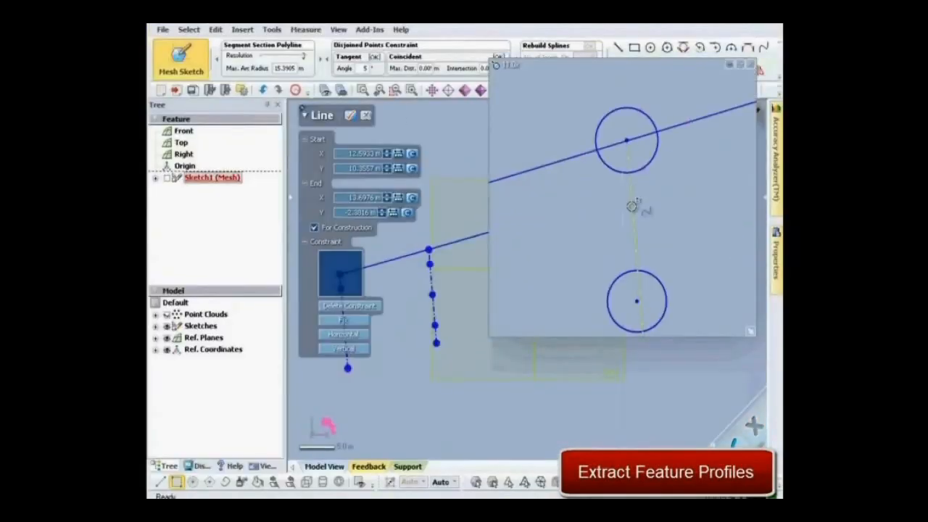
left_click(637, 301, "shift")
left_click(364, 218)
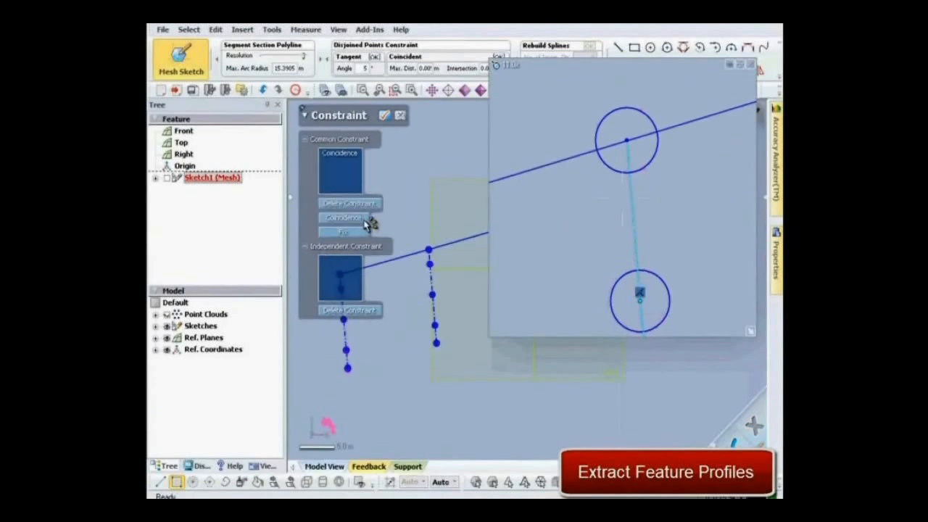
Convert the arc to construction geometry, make the row's end circle centre coincident with it, and finish the mesh sketch
double_click(561, 162)
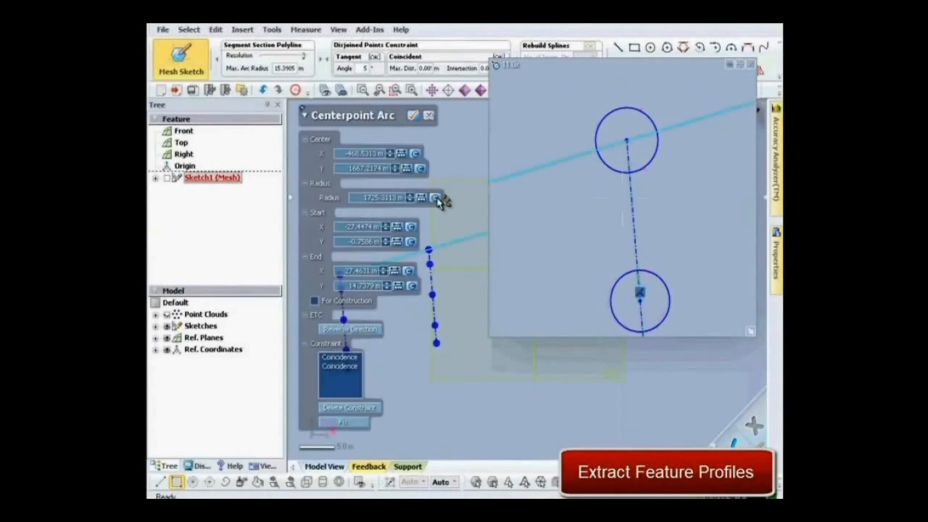
left_click(335, 300)
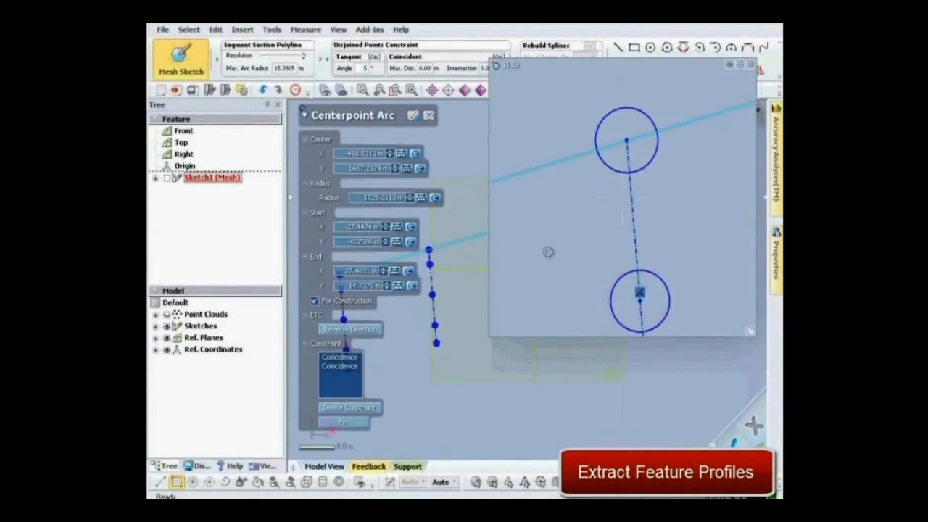
left_click(627, 142, "shift")
left_click(362, 219)
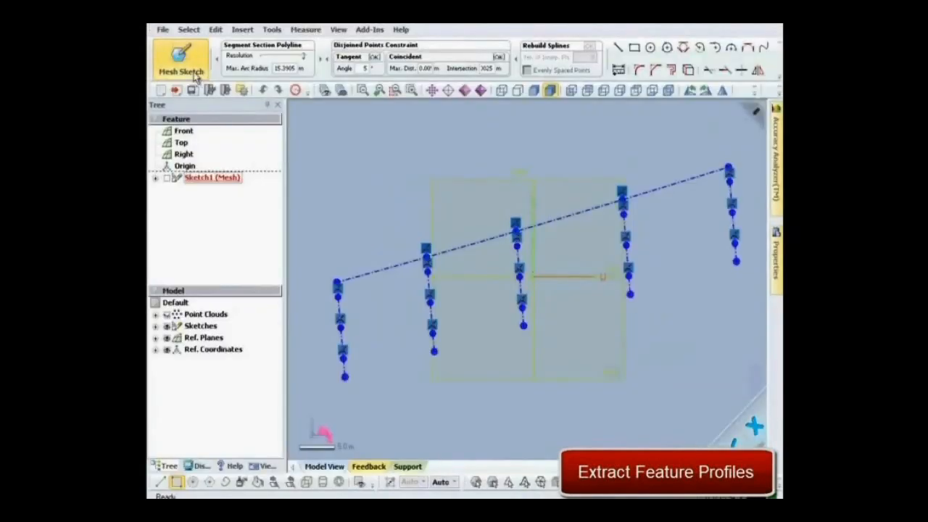
left_click(195, 77)
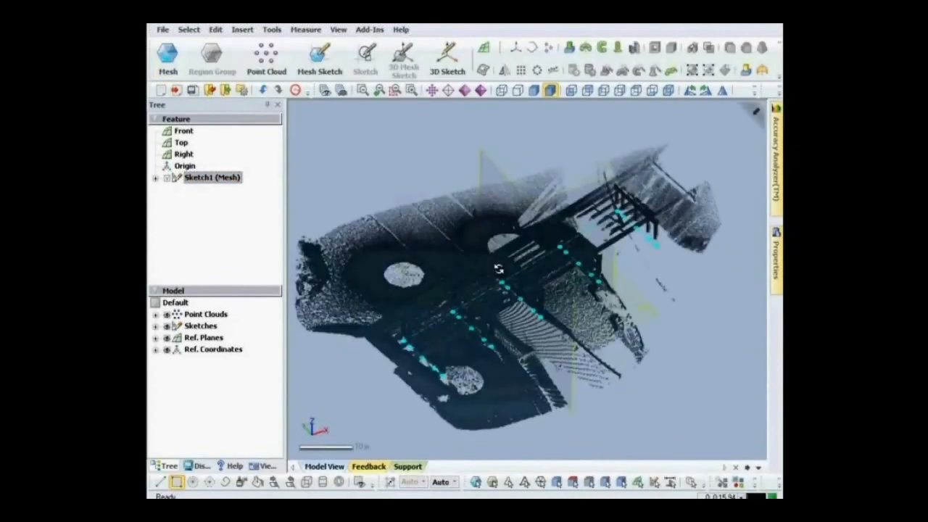
Extrude the column circles as solids with the Blind method to a length of 5.35 m
left_click(242, 29)
mouse_move(259, 122)
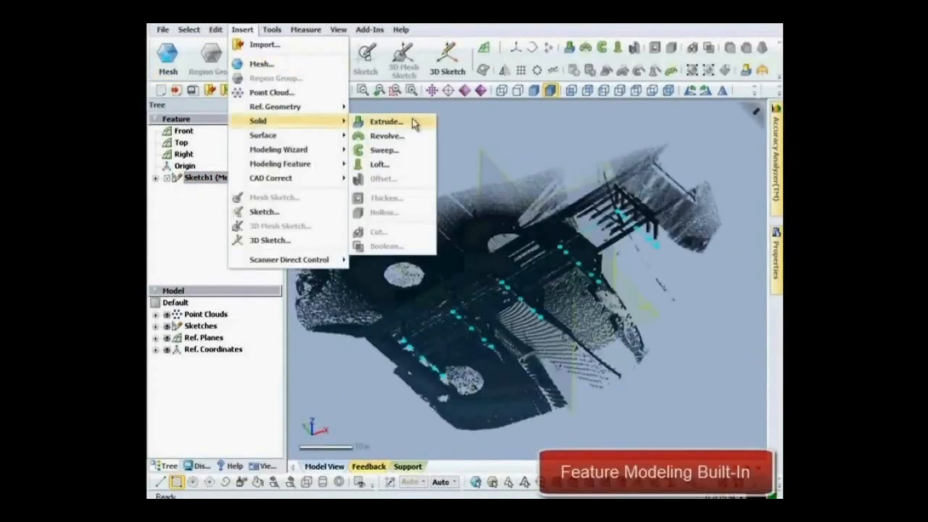
left_click(384, 122)
key("alt+1")
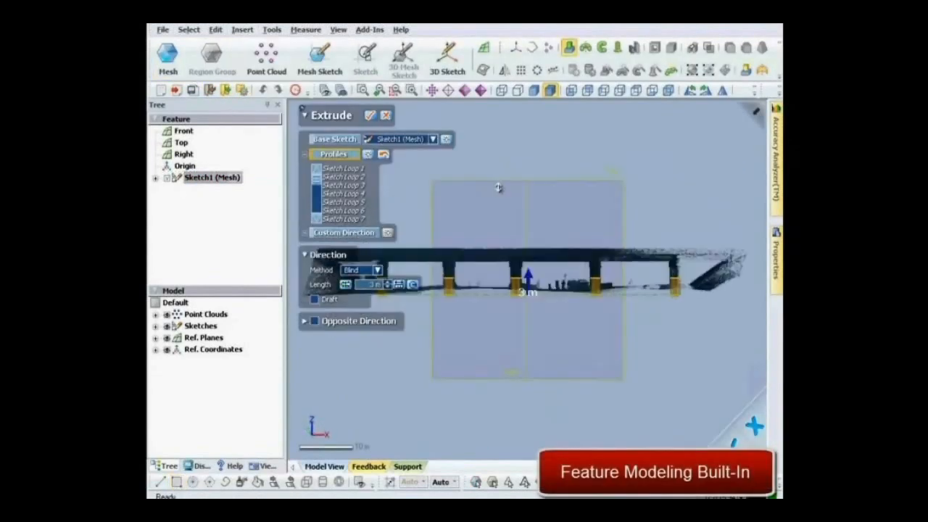
left_click_drag(476, 226, 577, 240)
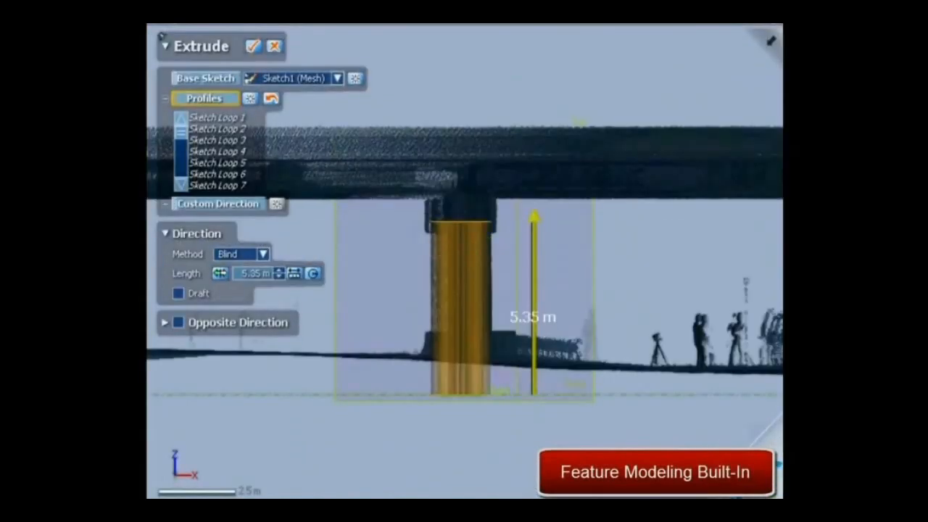
left_click(254, 48)
right_click_drag(250, 94, 381, 471)
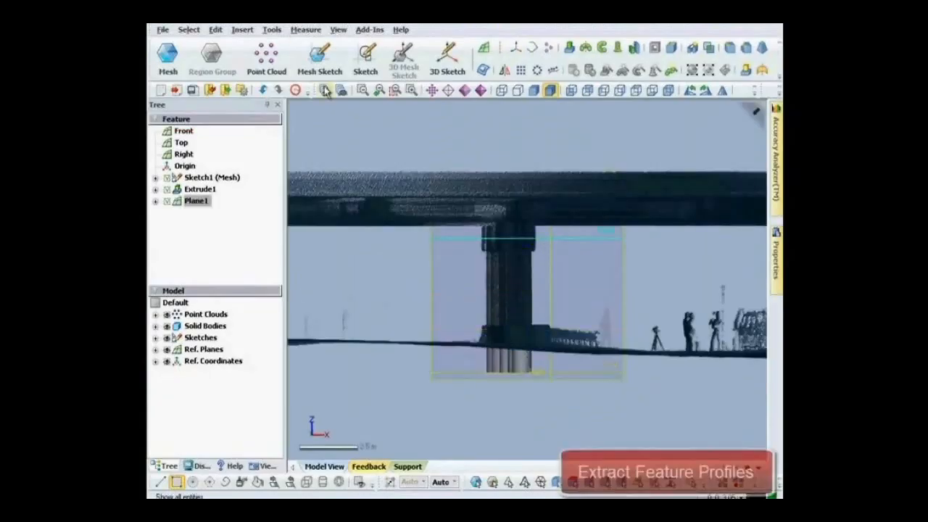
Create a mesh sketch on Plane1 with a 0 m offset, extending the section area over the pier caps
left_click(322, 65)
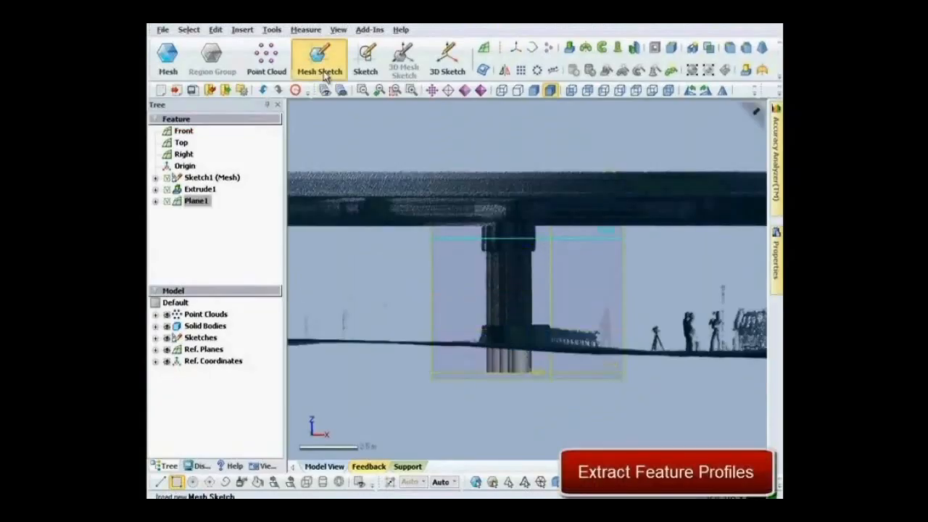
right_click_drag(457, 151, 553, 261)
left_click_drag(553, 253, 602, 207)
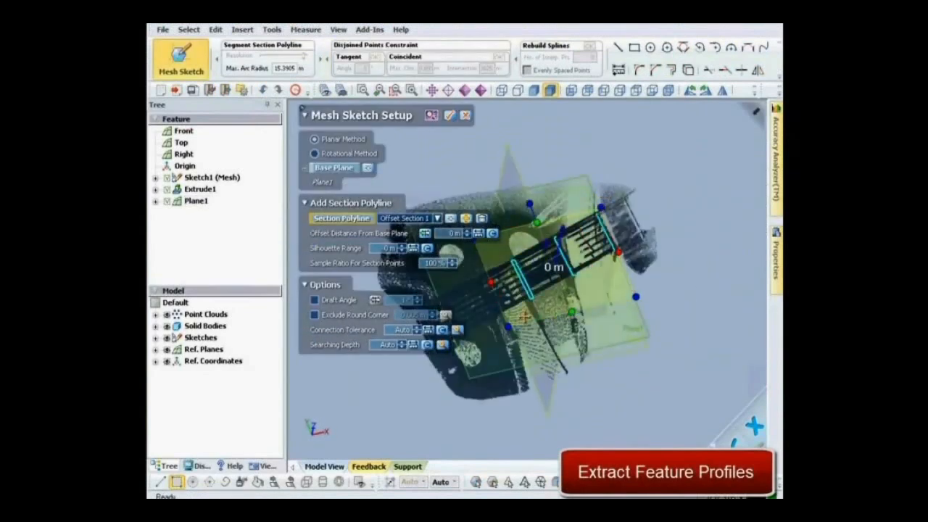
left_click_drag(490, 348, 451, 360)
left_click(449, 116)
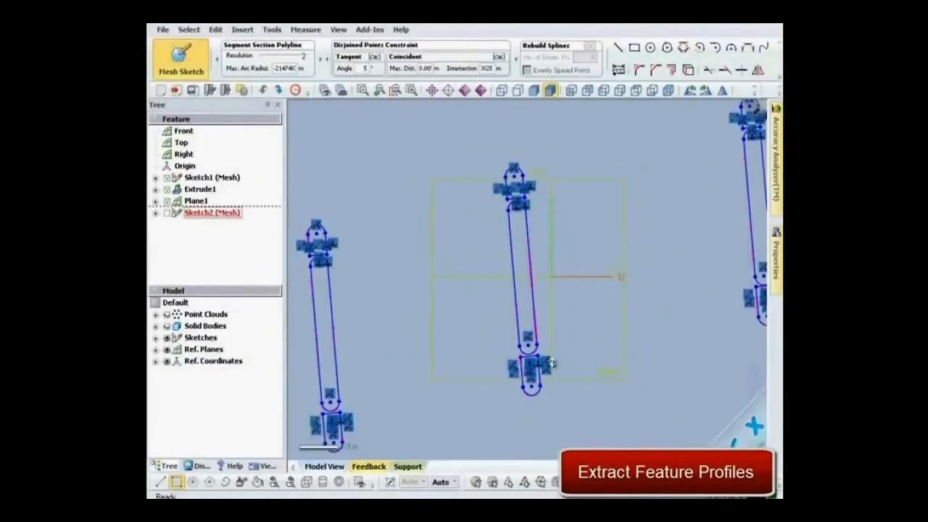
Finish the mesh sketch of the pier cap profiles on Plane1
middle_click_drag(416, 341, 452, 360)
middle_click_drag(669, 288, 420, 306)
scroll(483, 272, "down", 2)
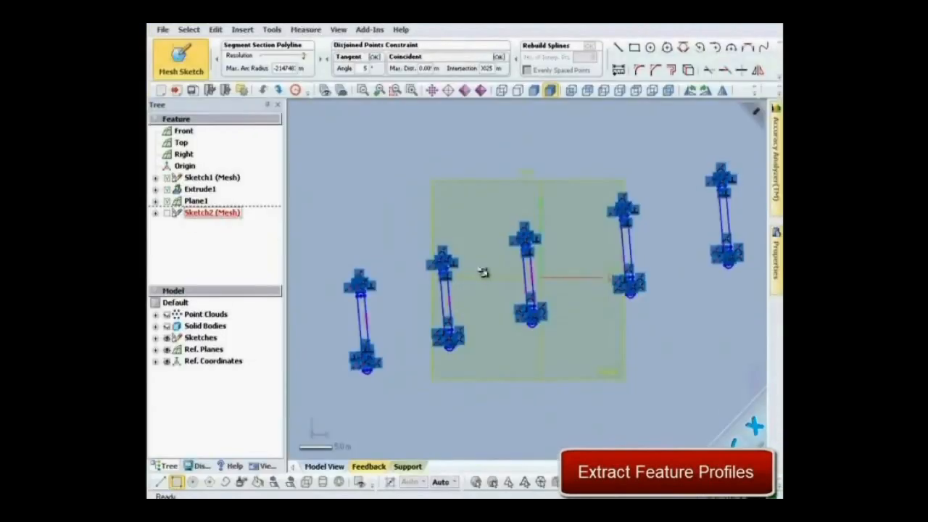
left_click(194, 78)
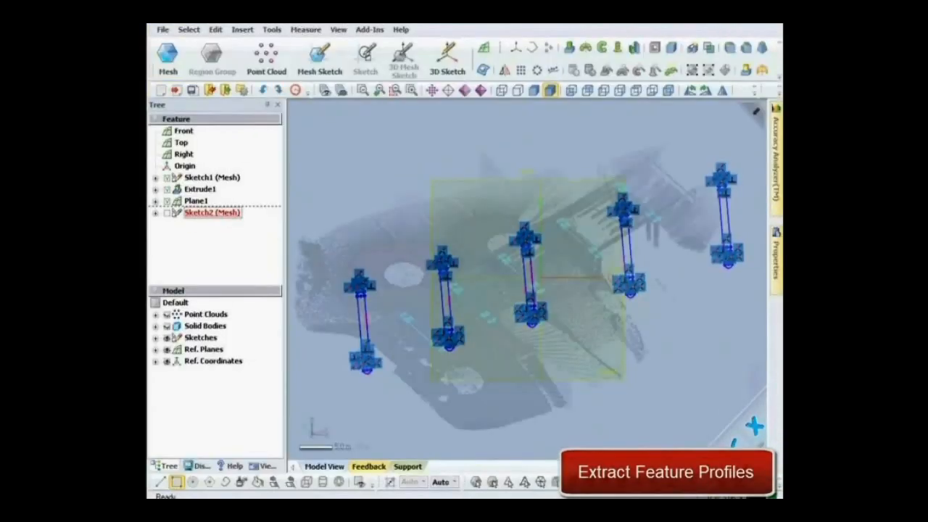
Extrude the pier cap loops as a merged solid, Blind, 0.5 m in one direction and 0.75 m in the opposite direction
left_click(242, 29)
mouse_move(263, 127)
left_click(425, 126)
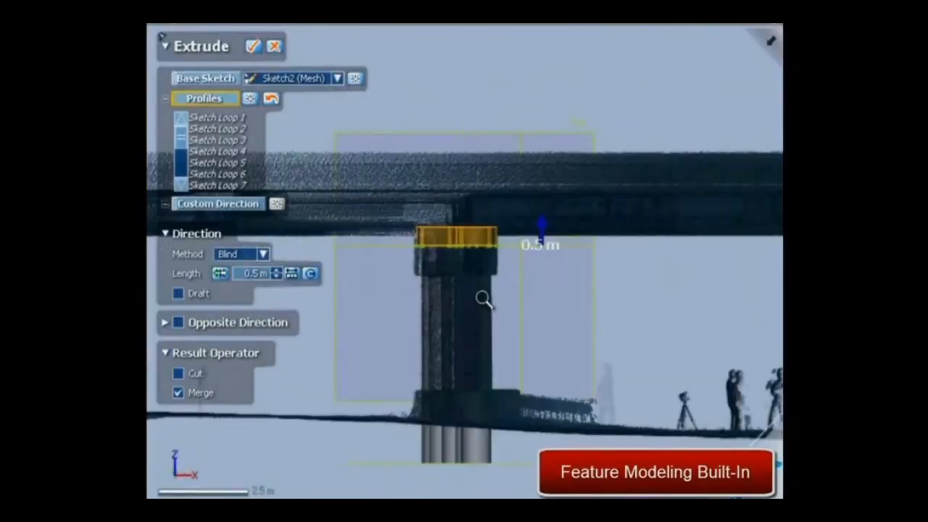
left_click(313, 320)
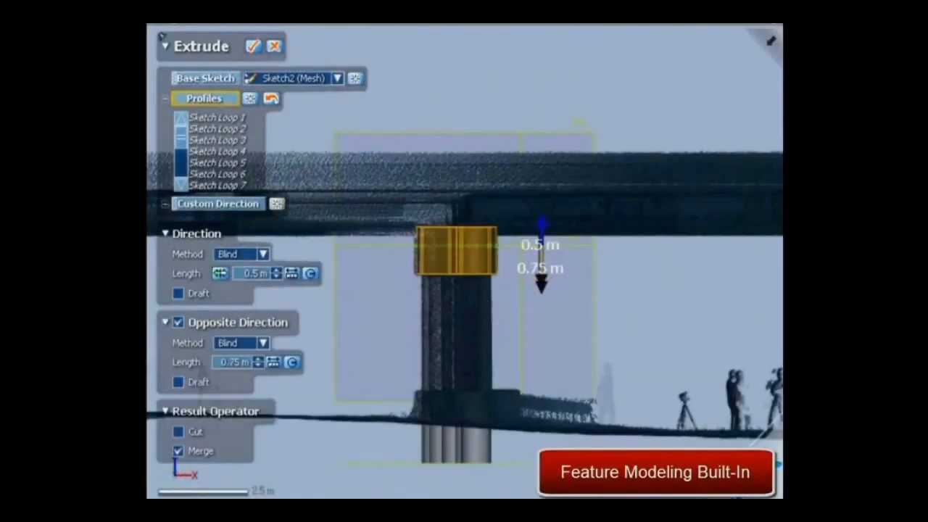
left_click(252, 46)
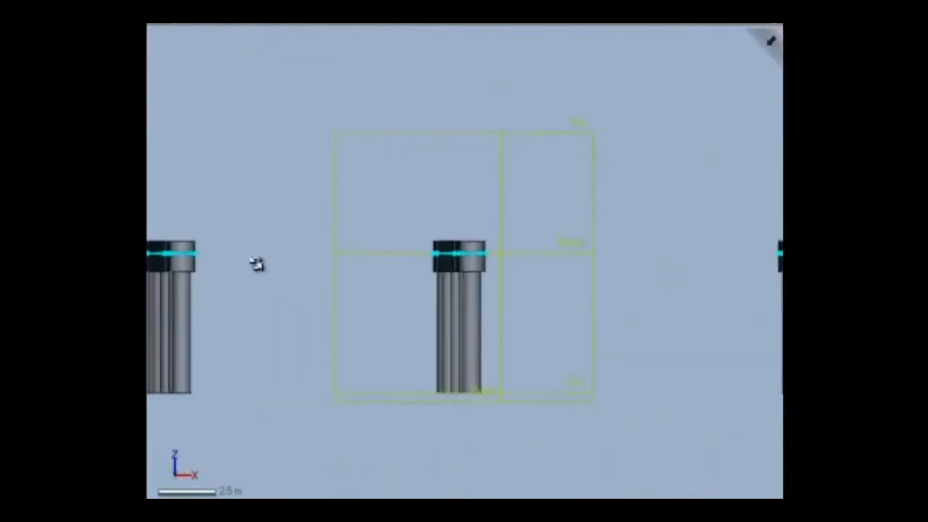
Enter point cloud editing and select the deck points spanning between two neighbouring piers in the front view
right_click_drag(257, 264, 443, 333)
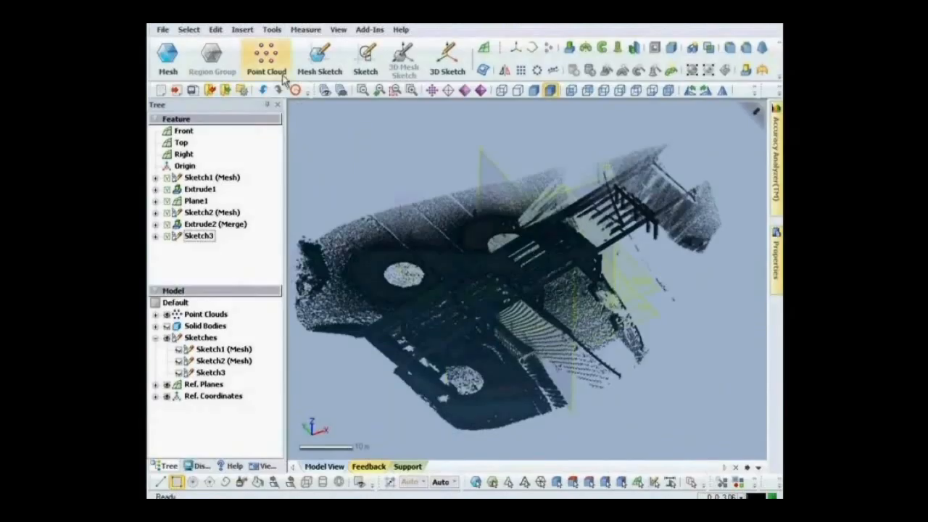
left_click(266, 62)
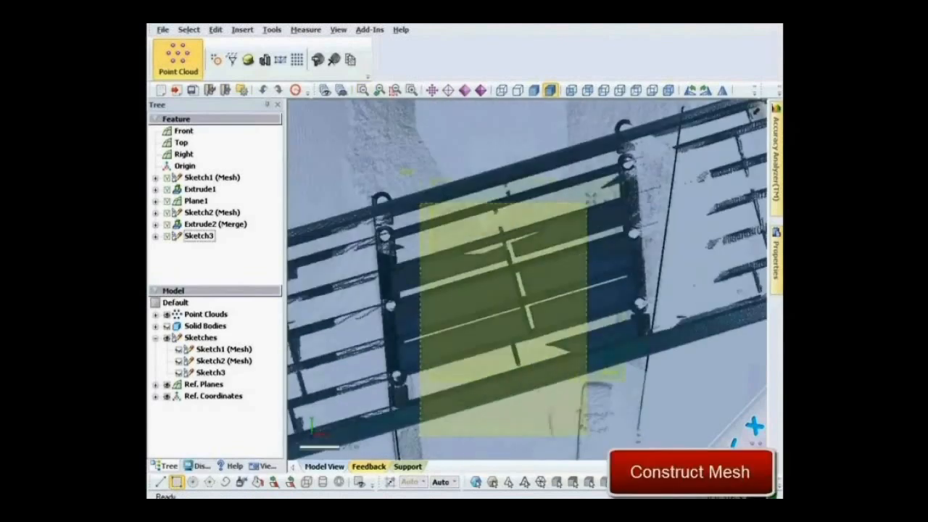
left_click_drag(622, 187, 624, 132)
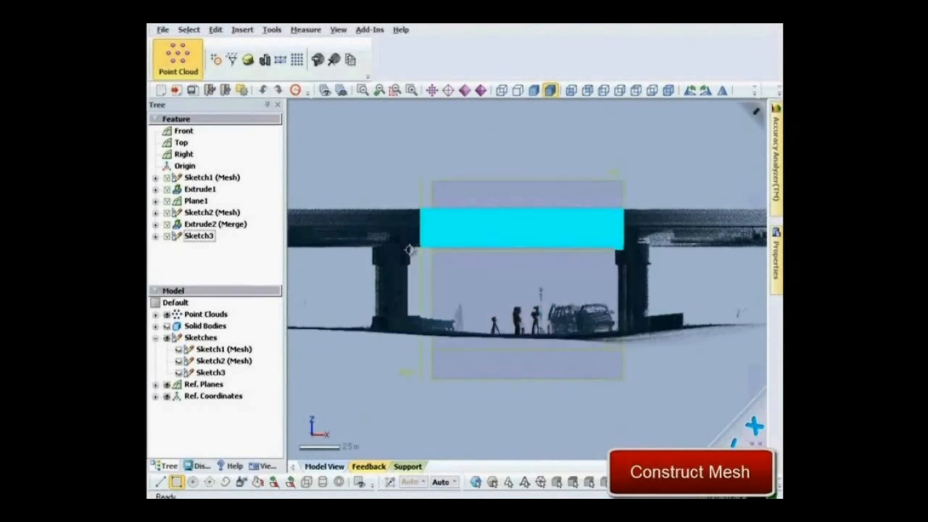
Construct a mesh from the selected deck points at the dense end of the mesh density range
right_click(479, 232)
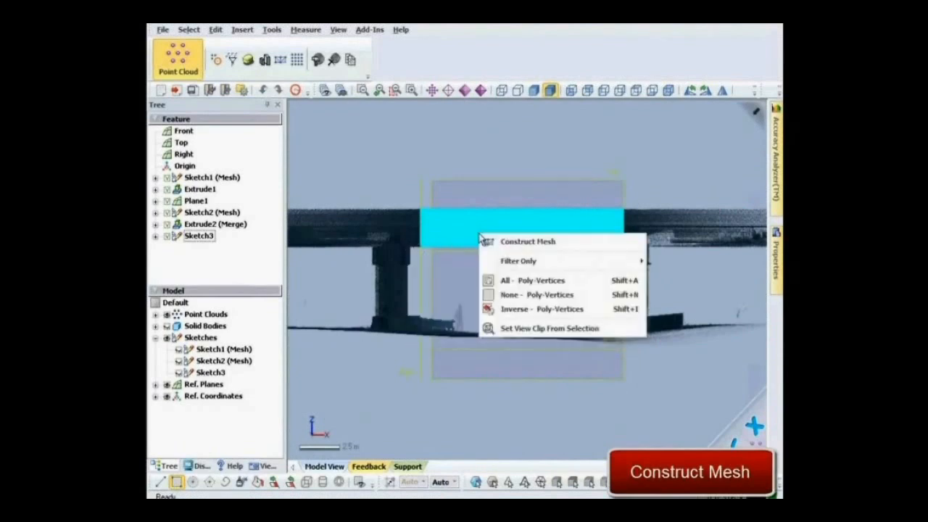
left_click(541, 242)
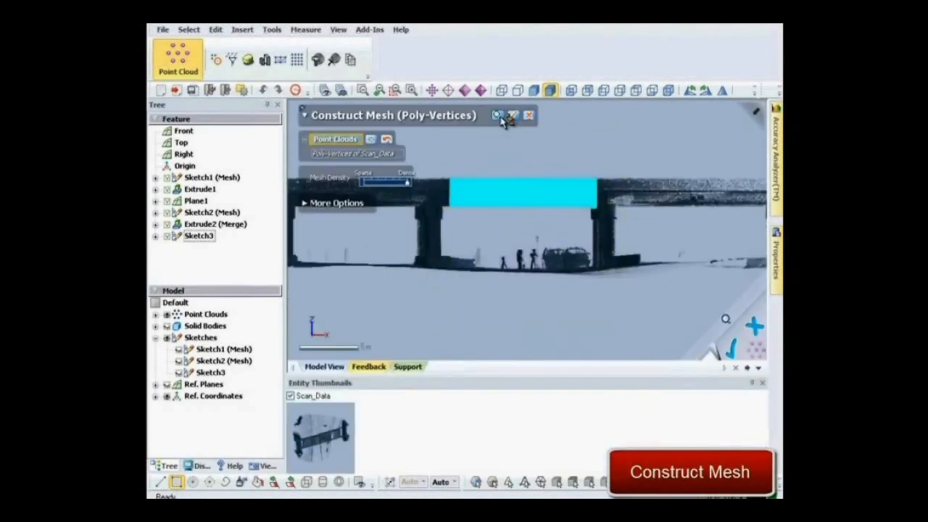
left_click(502, 116)
right_click_drag(498, 155, 589, 276, "shift")
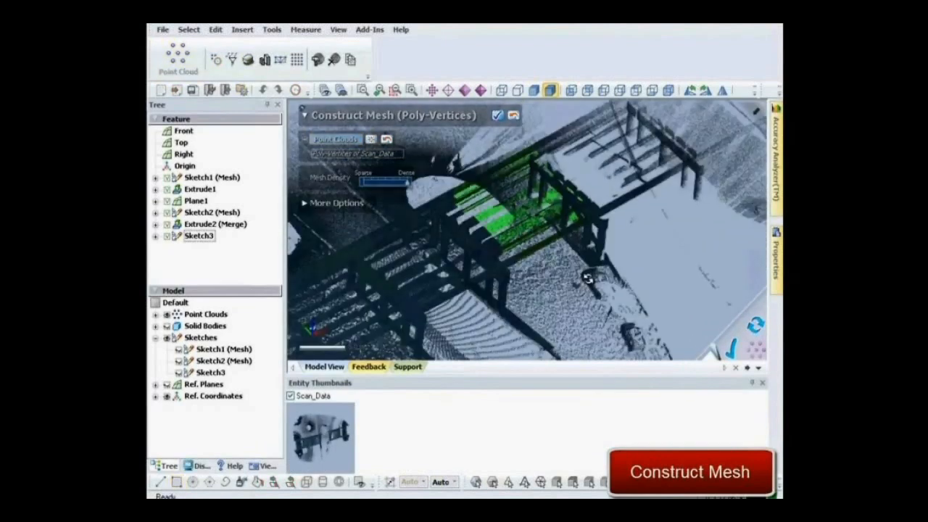
key("ctrl+3")
right_click_drag(519, 227, 513, 208)
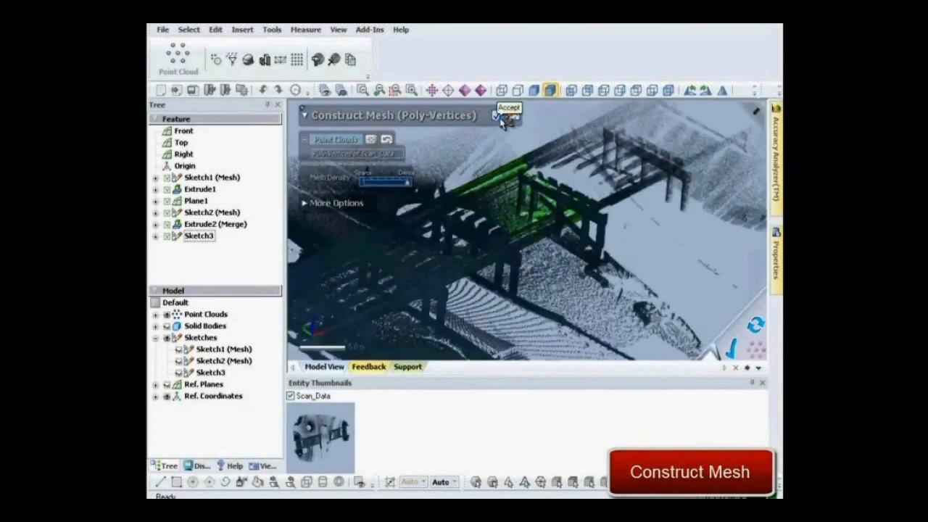
left_click(505, 118)
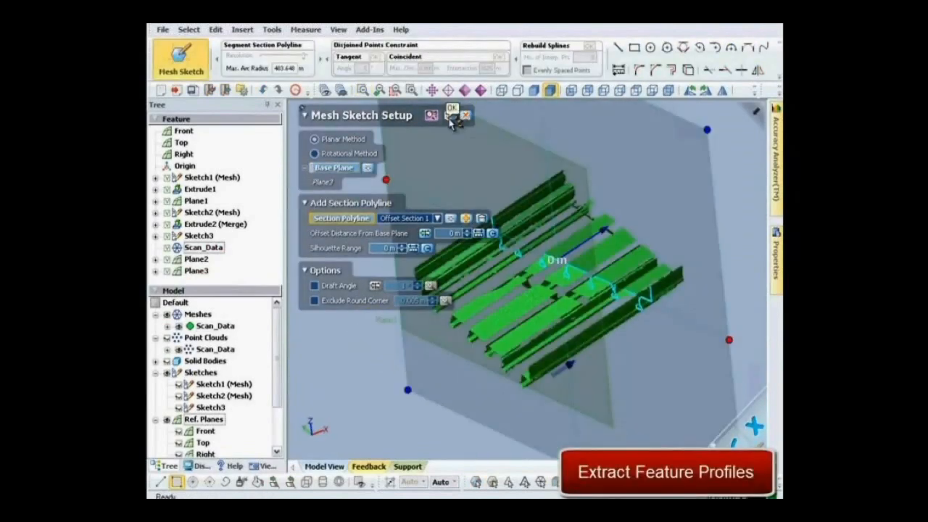
Create a mesh sketch on Plane3 with a 0 m offset and draw the deck, edge barrier and seven girder profiles
left_click(450, 118)
left_click_drag(301, 212, 452, 326)
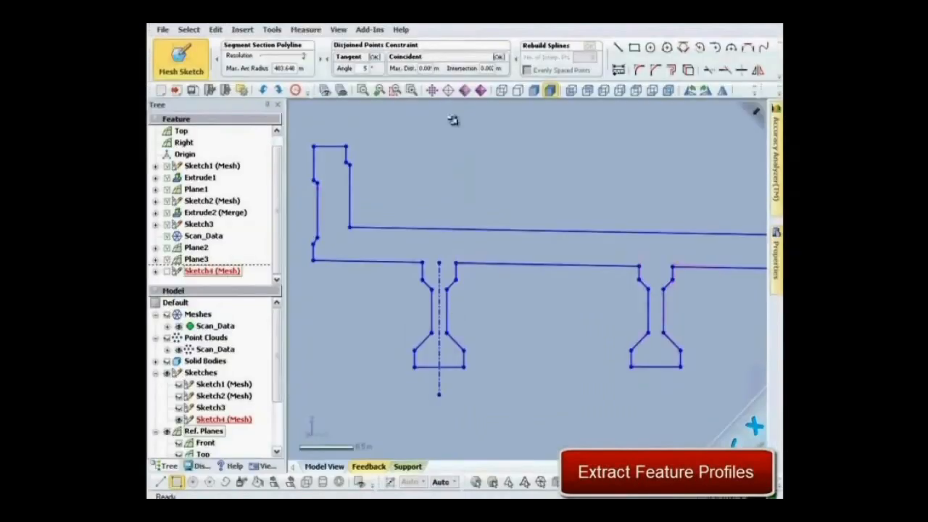
right_click_drag(454, 121, 465, 427, "shift")
mouse_move(647, 336)
right_mouse_down("ctrl")
mouse_move(556, 348)
mouse_move(393, 295)
right_mouse_up("ctrl")
mouse_move(628, 288)
right_mouse_down("ctrl")
mouse_move(510, 297)
mouse_move(509, 397)
right_mouse_up("ctrl")
right_click_drag(510, 399, 631, 401, "ctrl")
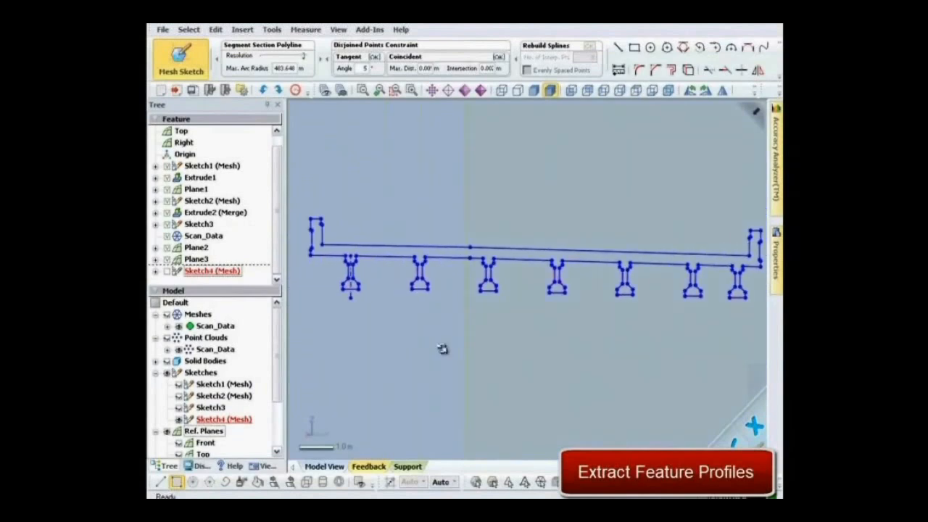
left_click(180, 78)
Sweep the deck and girder profile along the bridge's lengthwise line as a solid, using the Follow Path method
left_click(242, 29)
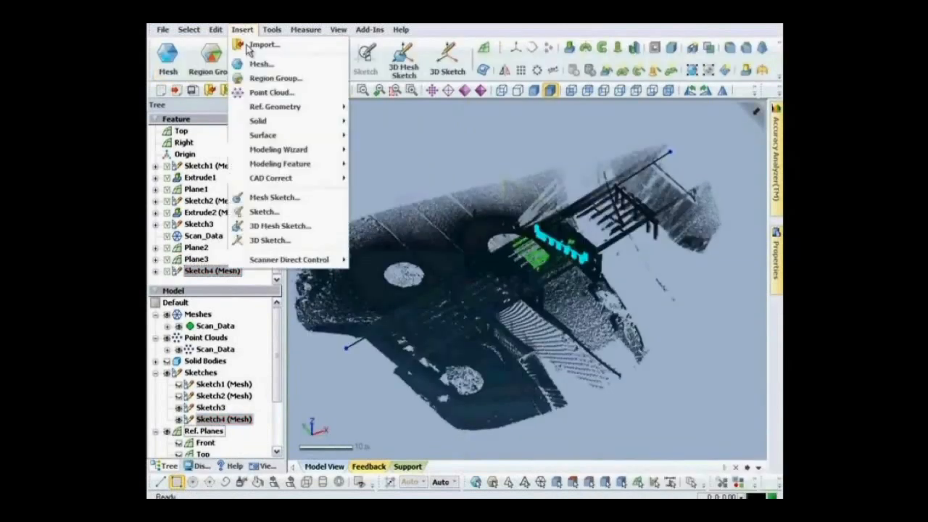
mouse_move(257, 121)
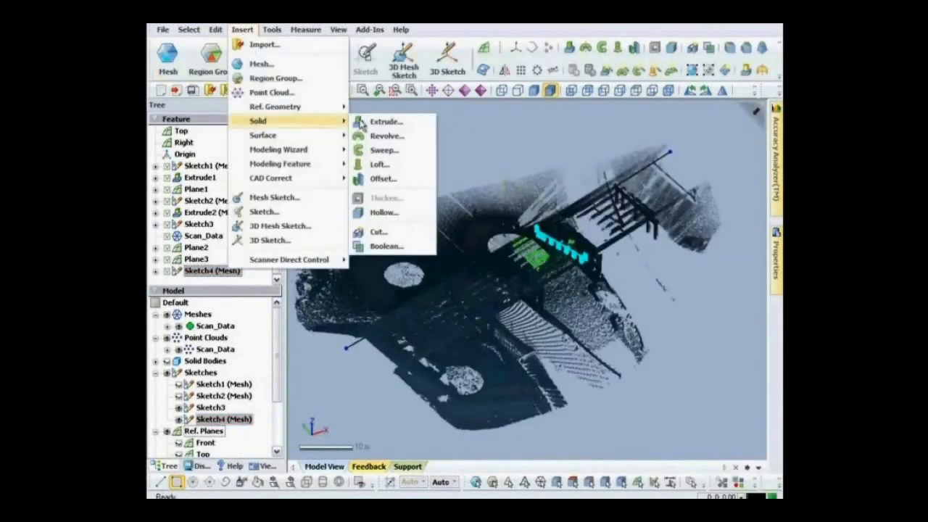
left_click(389, 149)
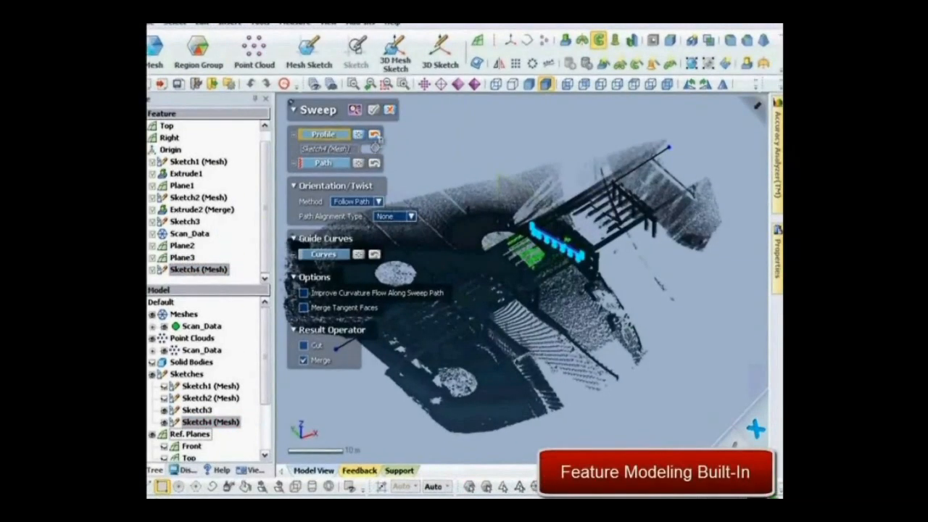
left_click(323, 163)
left_click(464, 271)
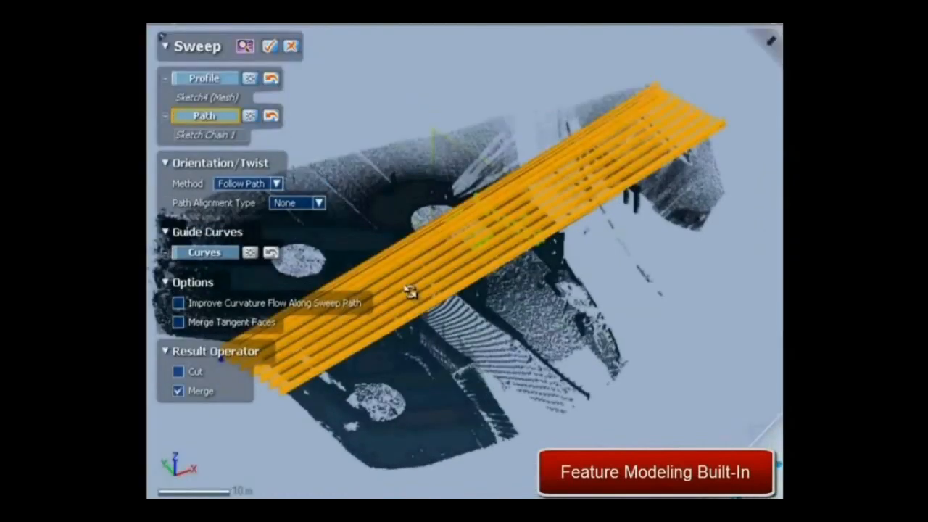
right_click_drag(410, 291, 182, 390)
left_click(178, 391)
left_click(274, 52)
Inspect the bridge model with the Deviation color map in hidden-line display and with Environment Mapping
right_click_drag(382, 193, 357, 297)
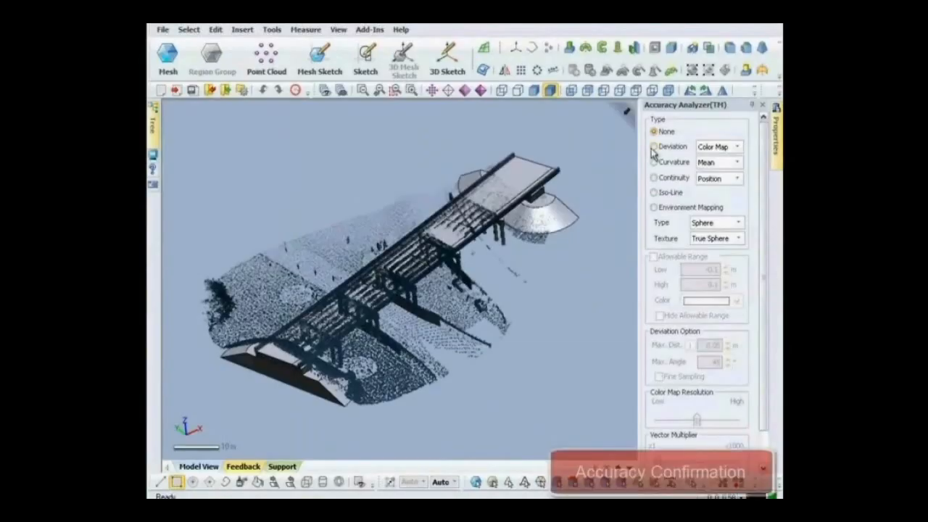
left_click(654, 147)
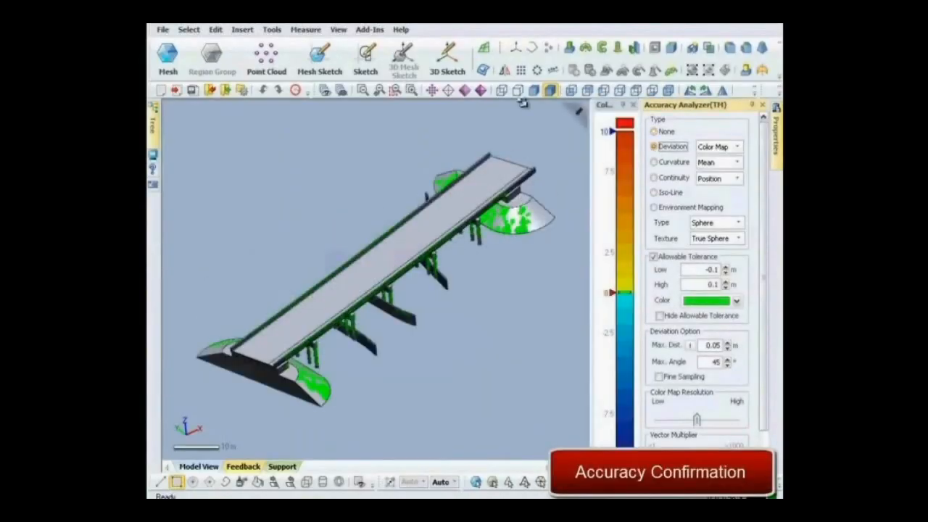
left_click(518, 90)
right_click_drag(512, 213, 553, 240)
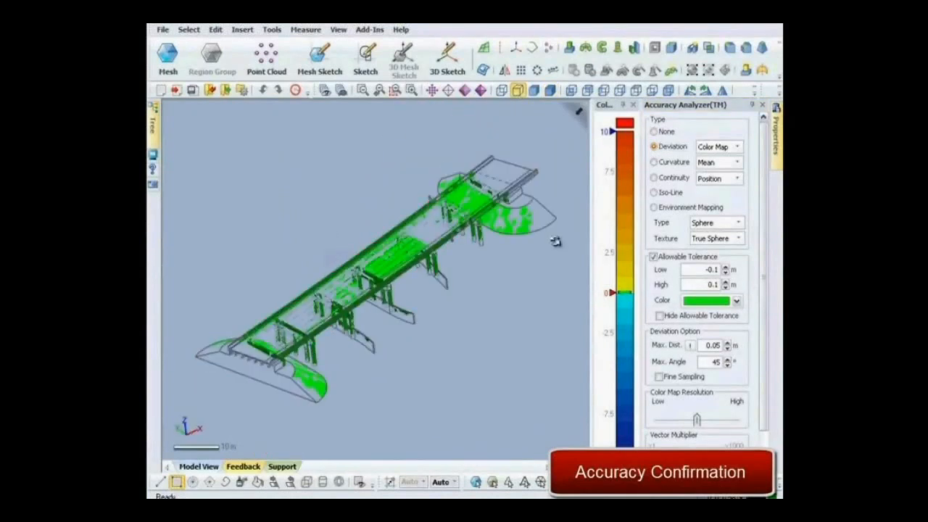
left_click(654, 208)
right_click_drag(420, 261, 421, 262)
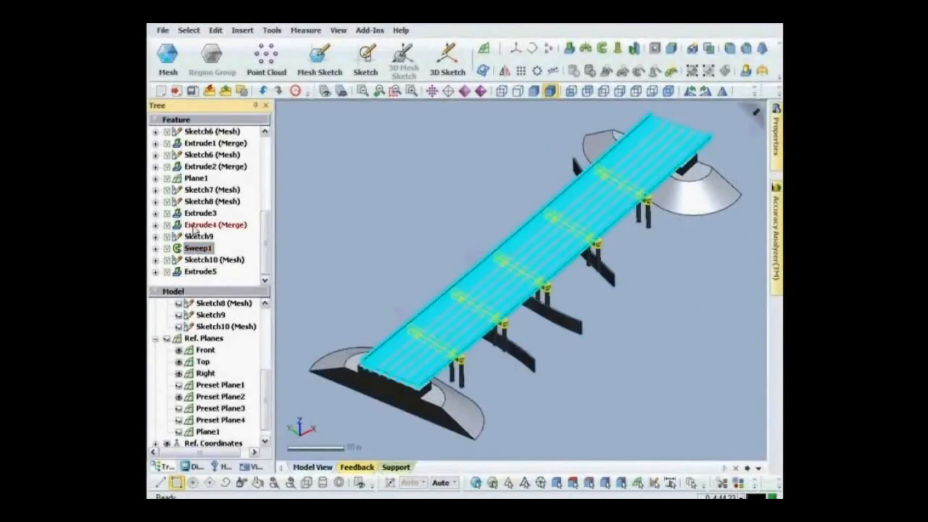
Transfer the bridge model to AutoCAD with liveTransfer, starting from the first feature
left_click(162, 30)
mouse_move(179, 209)
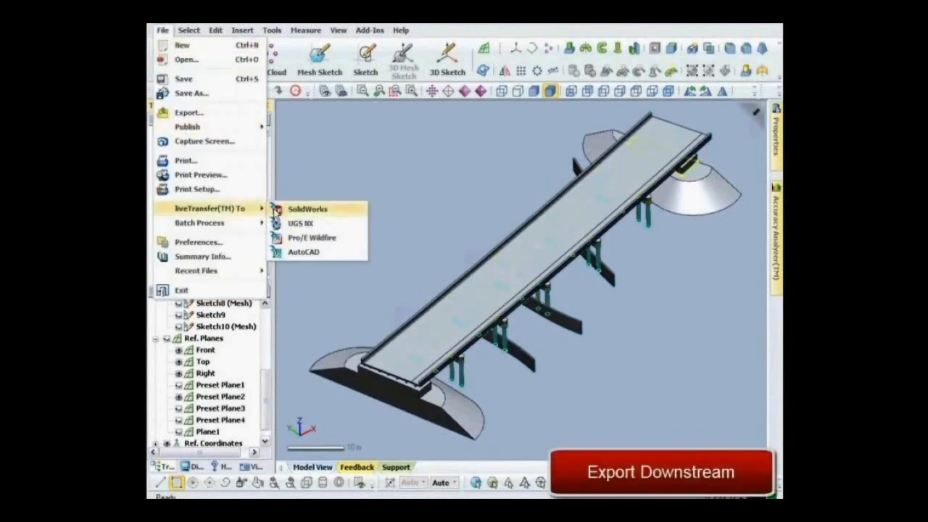
left_click(303, 252)
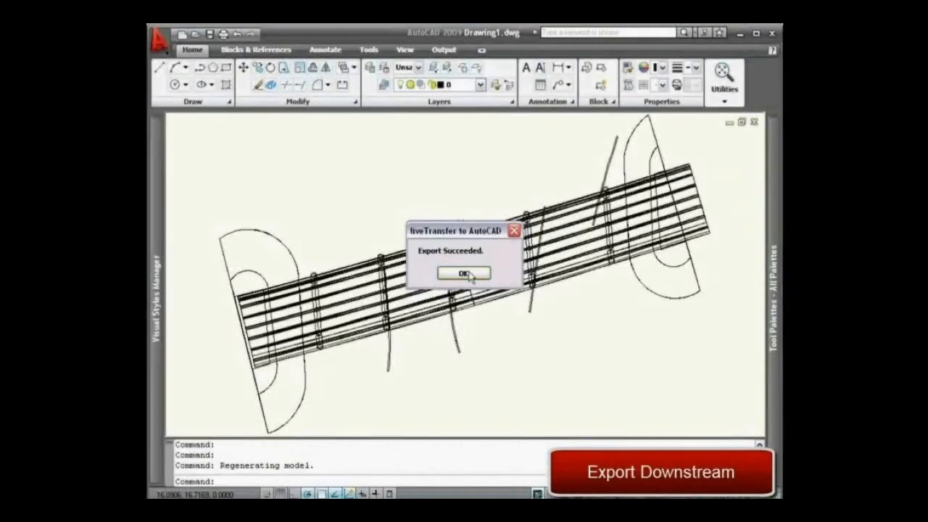
left_click(466, 269)
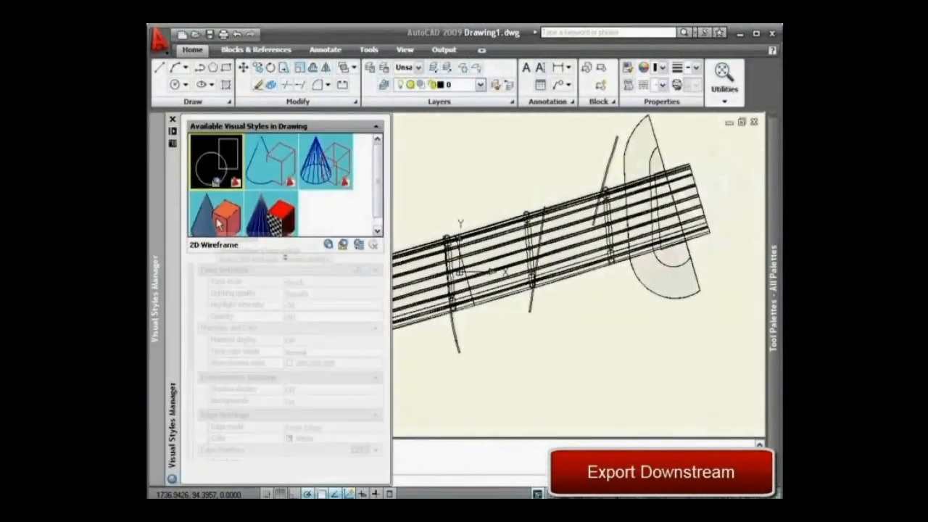
double_click(220, 223)
middle_click_drag(539, 367, 645, 321)
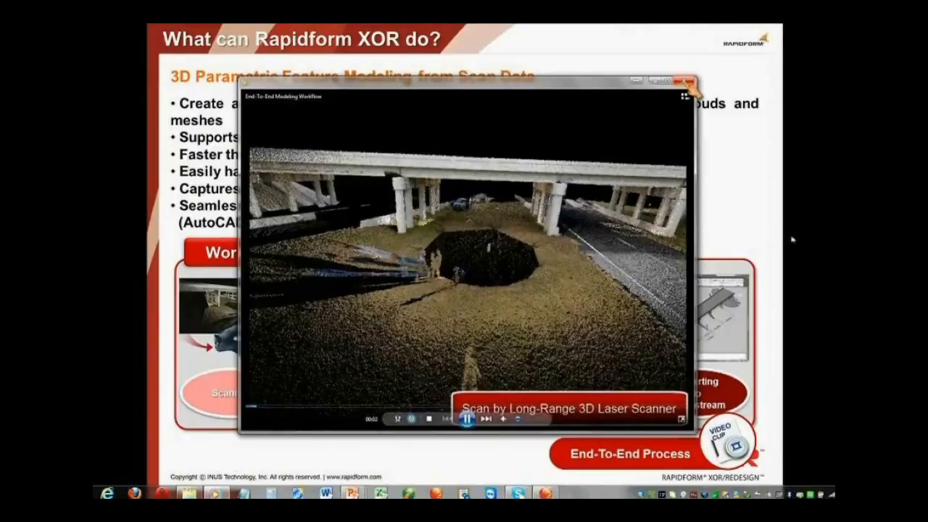
left_click(686, 82)
left_click(792, 237)
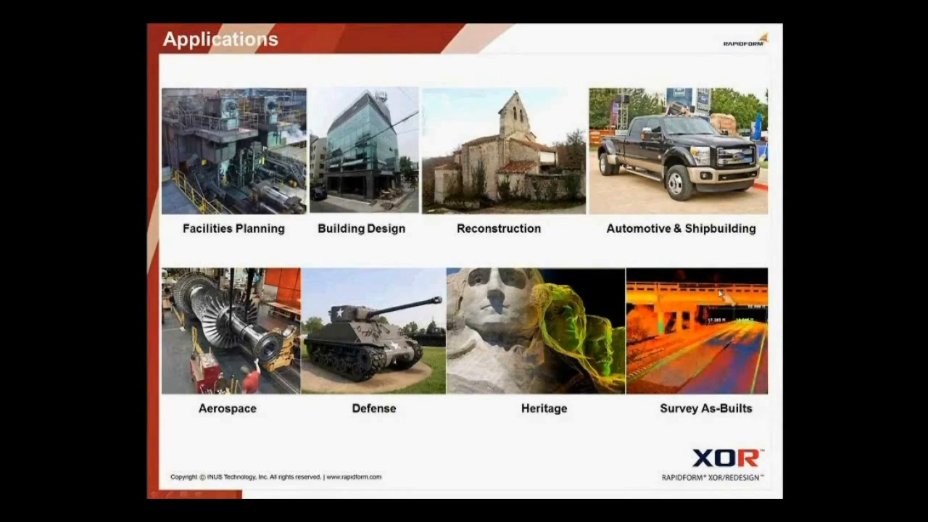
key("Right")
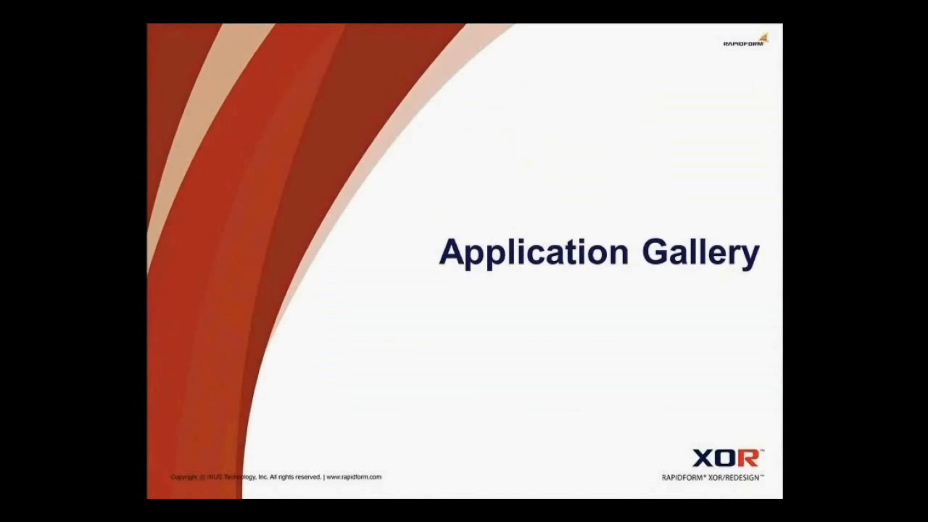
key("Right")
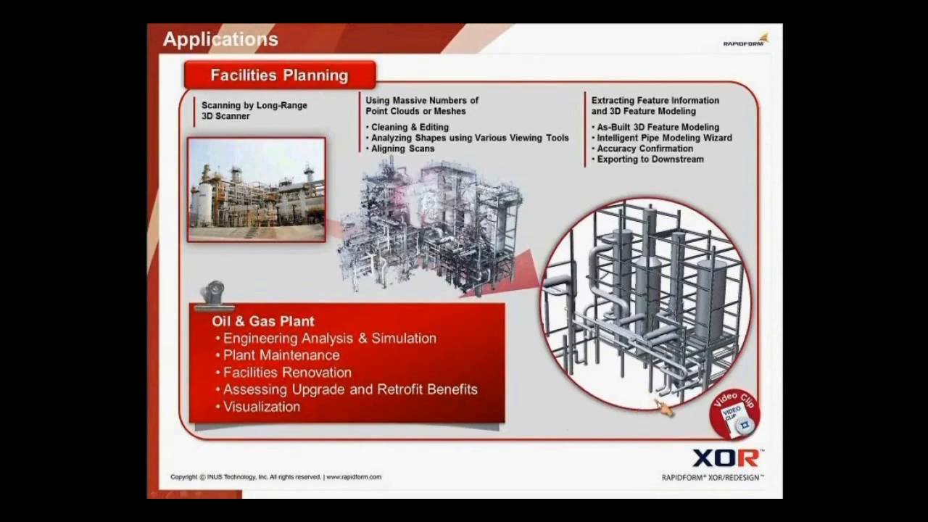
left_click(734, 429)
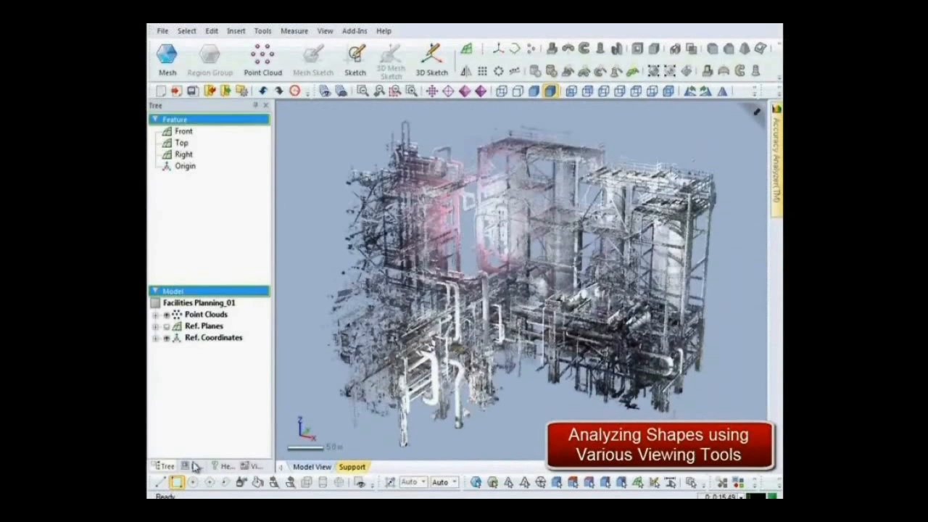
Set the point shader of the plant point cloud to Height in the display settings
left_click(192, 466)
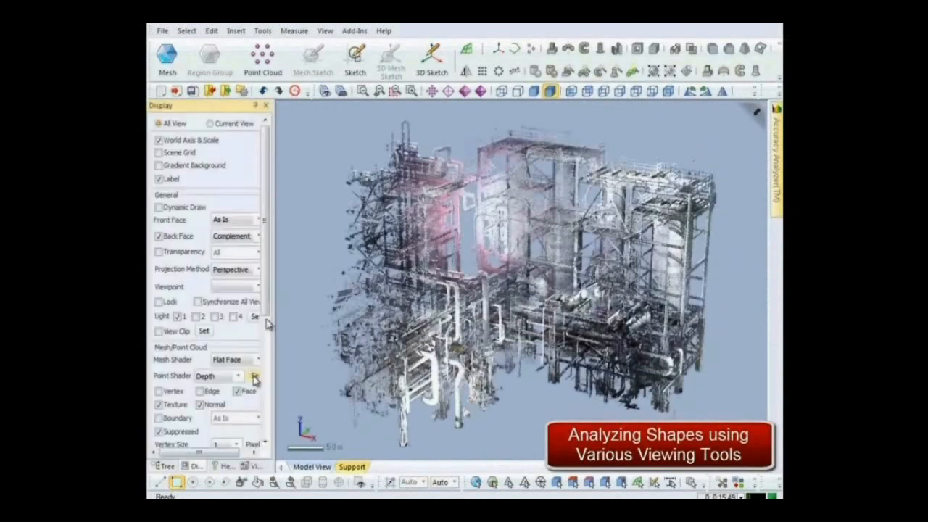
scroll(254, 377, "down", 3)
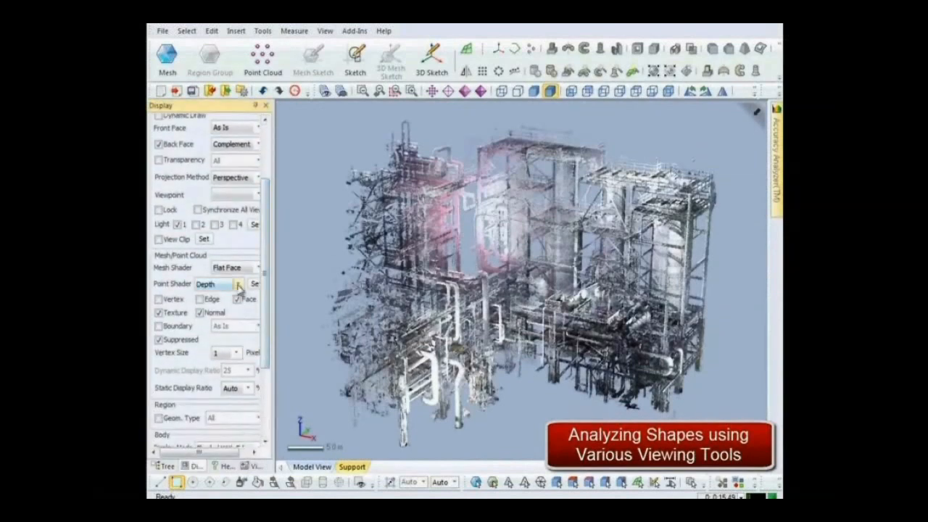
left_click(239, 285)
left_click(234, 324)
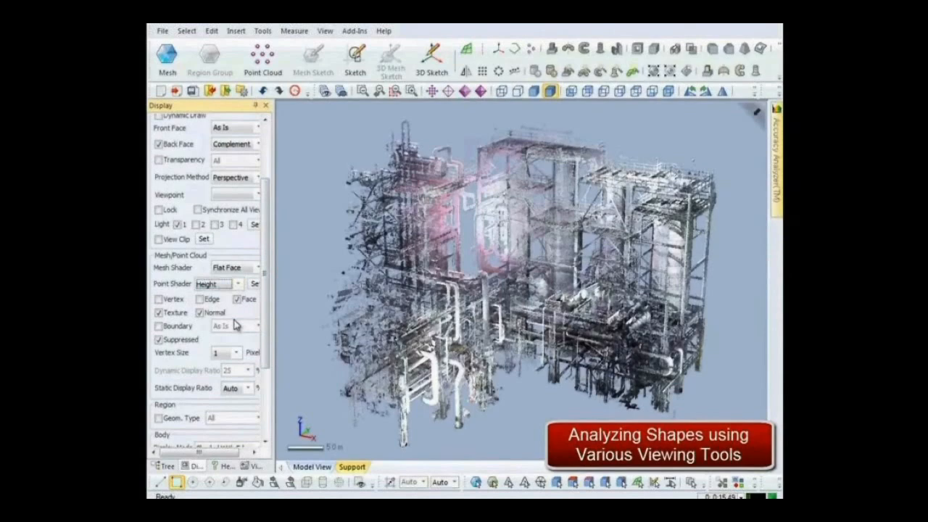
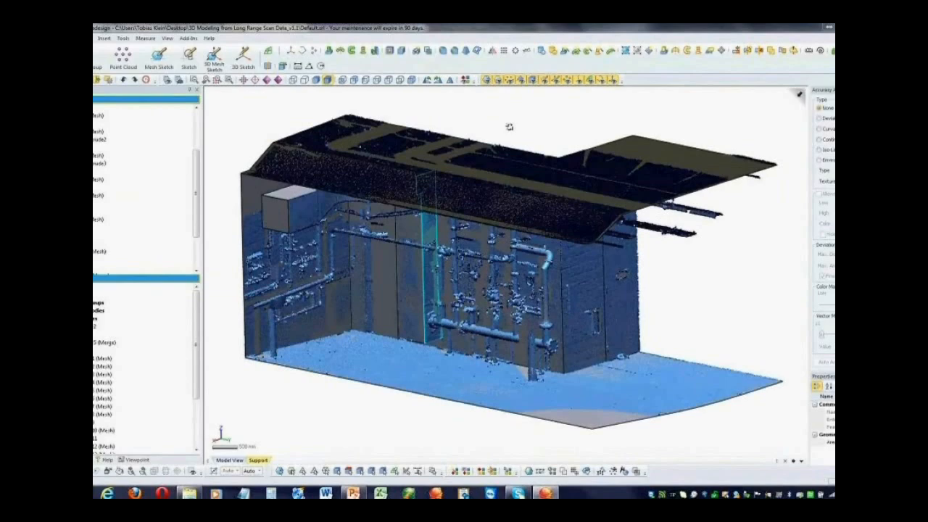
Hide the region colors and modelled bodies and examine the plant's scan mesh, including its piping, canopy and floor
left_click(496, 80)
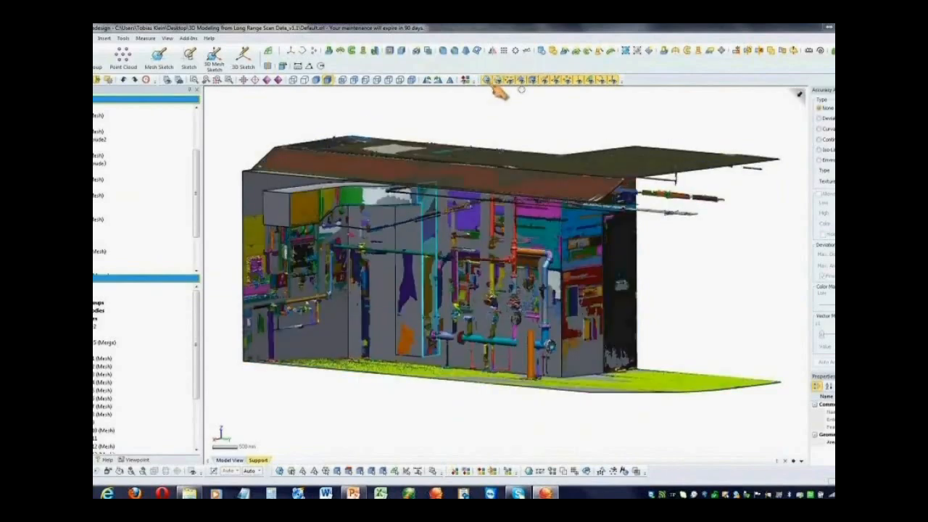
left_click(497, 82)
left_click(523, 82)
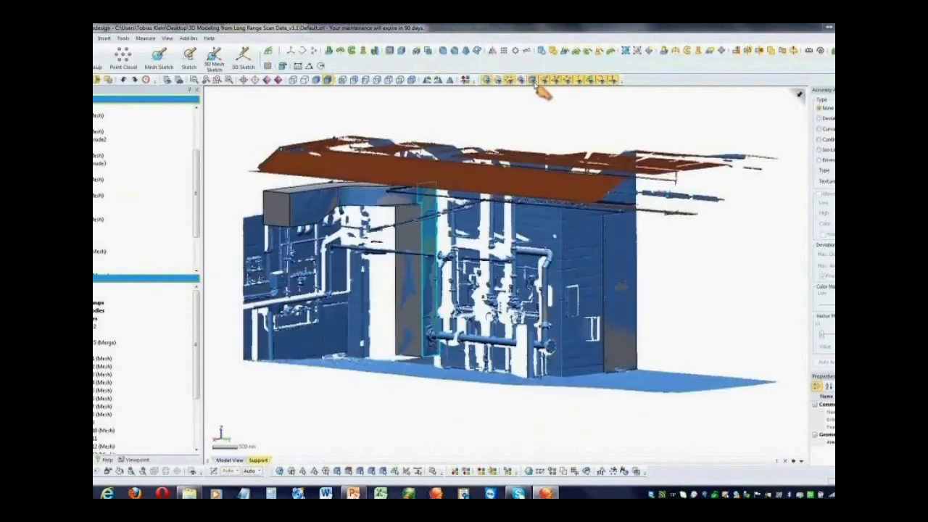
left_click(534, 82)
right_click_drag(525, 152, 529, 369)
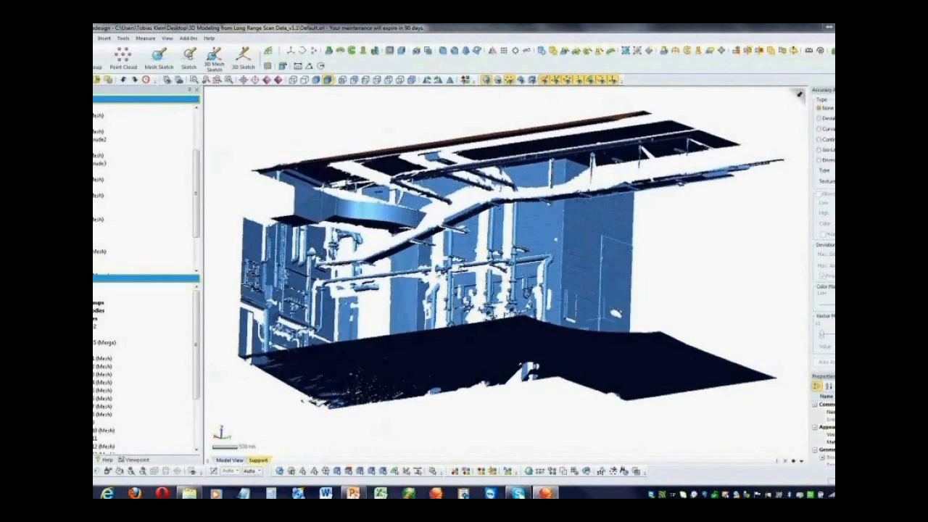
right_click_drag(615, 313, 482, 420)
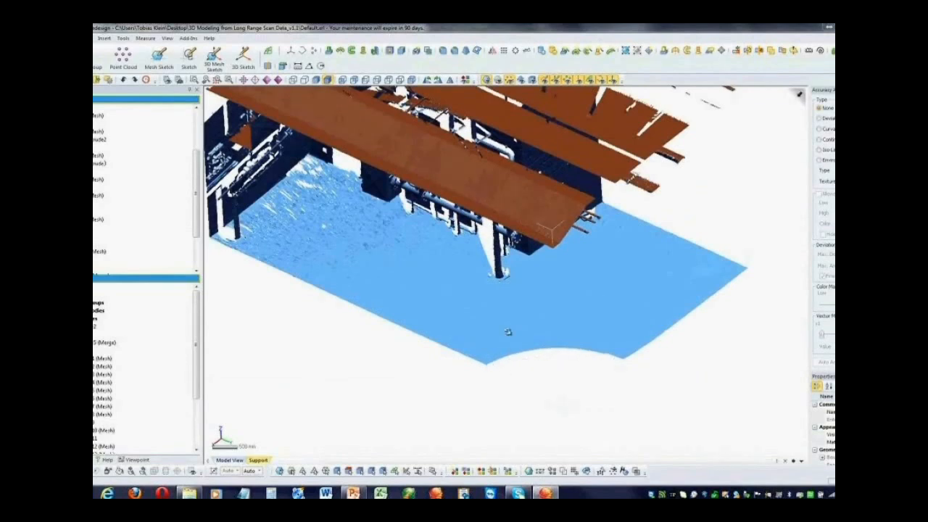
right_click_drag(508, 332, 501, 392)
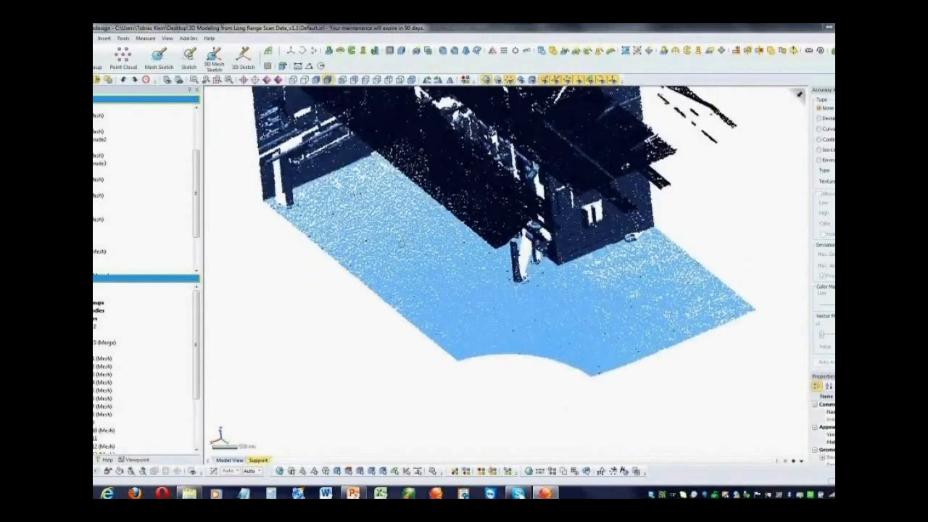
scroll(450, 289, "up", 3)
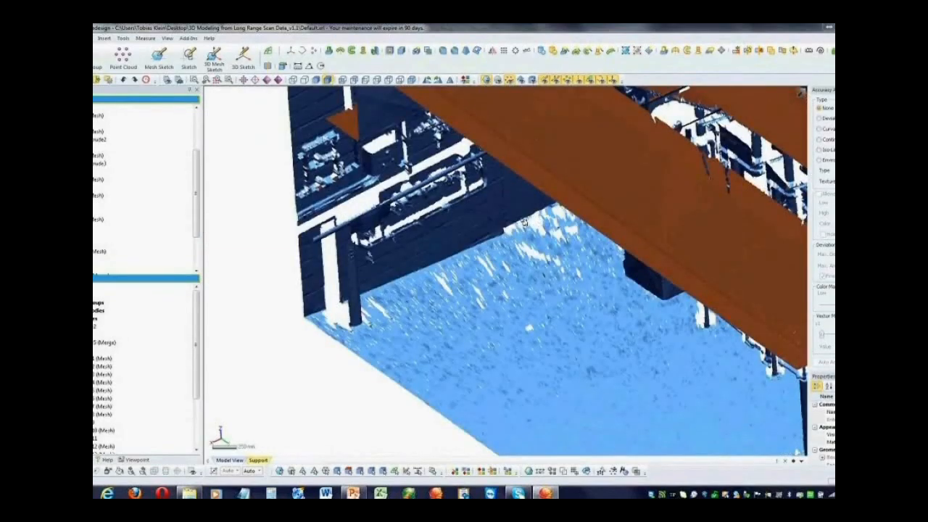
mouse_move(526, 271)
right_mouse_down()
mouse_move(529, 250)
mouse_move(626, 322)
mouse_move(444, 338)
mouse_move(451, 280)
mouse_move(499, 288)
mouse_move(511, 314)
right_mouse_up()
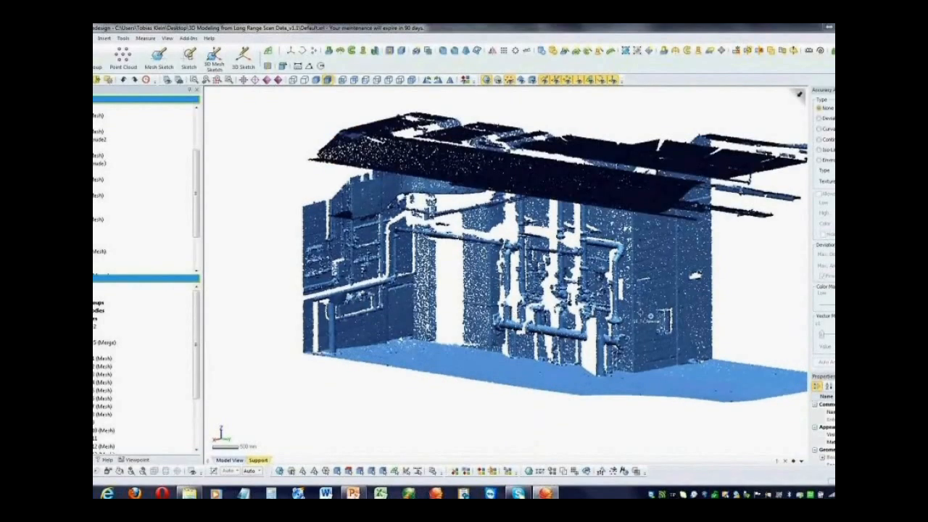
Show the modelled bodies again and hide the scan mesh to examine the walls, duct and bent pipe
left_click(533, 81)
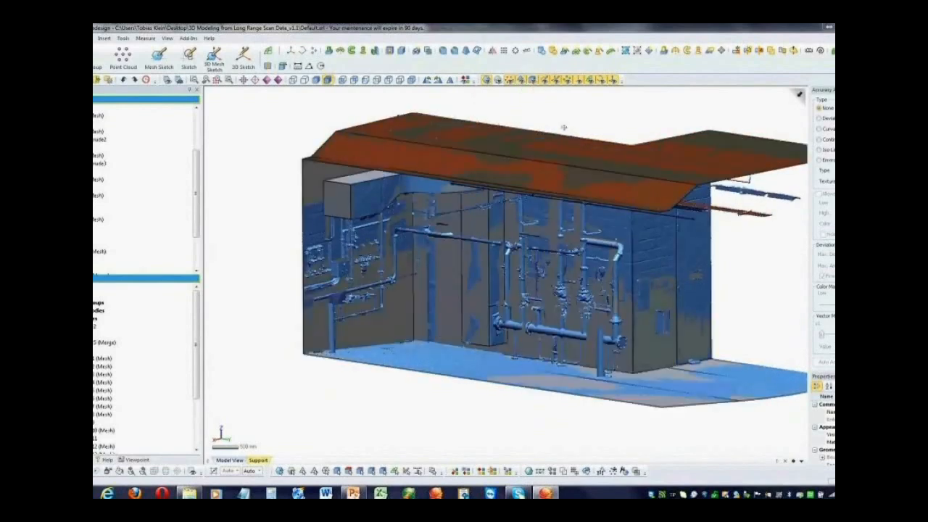
right_click_drag(564, 128, 514, 138, "ctrl")
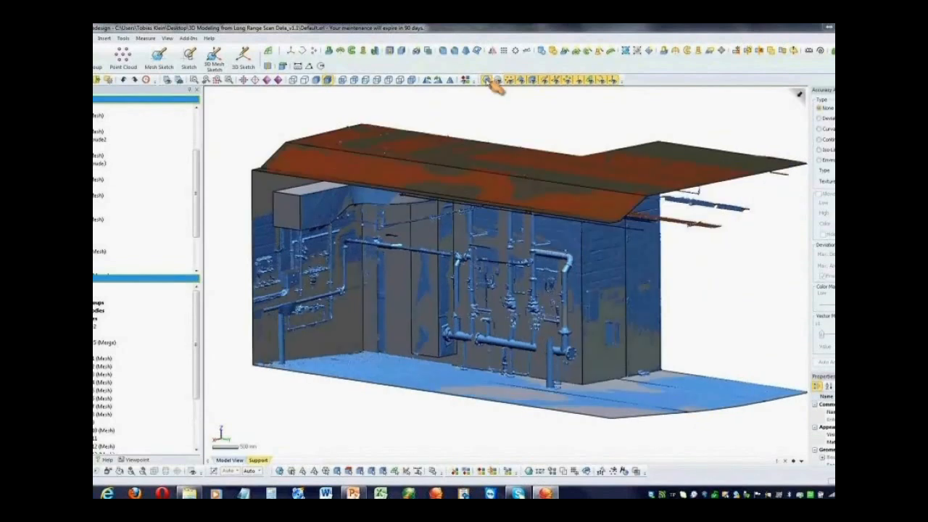
left_click(488, 81)
right_click_drag(476, 263, 549, 284)
scroll(479, 303, "up", 3)
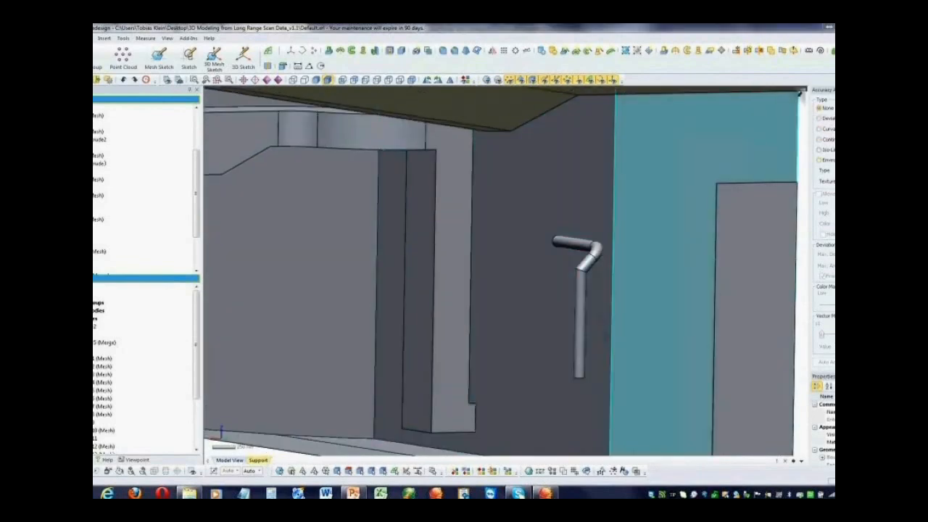
Inspect the plant bodies with Environment Mapping, including the duct and the bent pipe
left_click(827, 159)
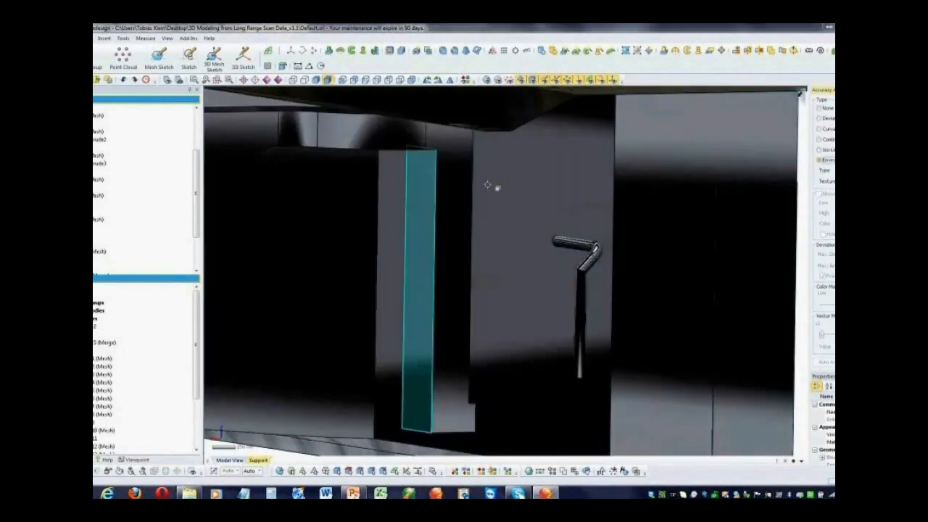
scroll(490, 185, "down", 6)
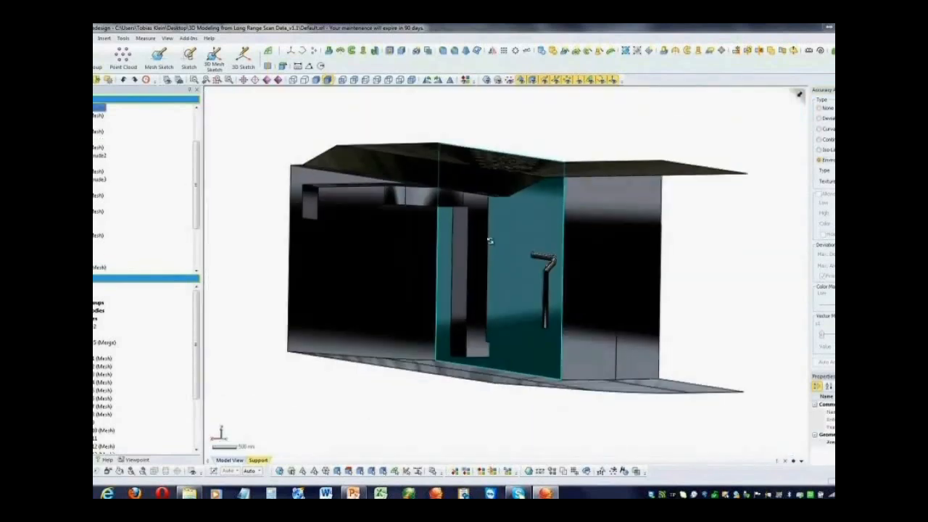
right_click_drag(510, 256, 497, 279)
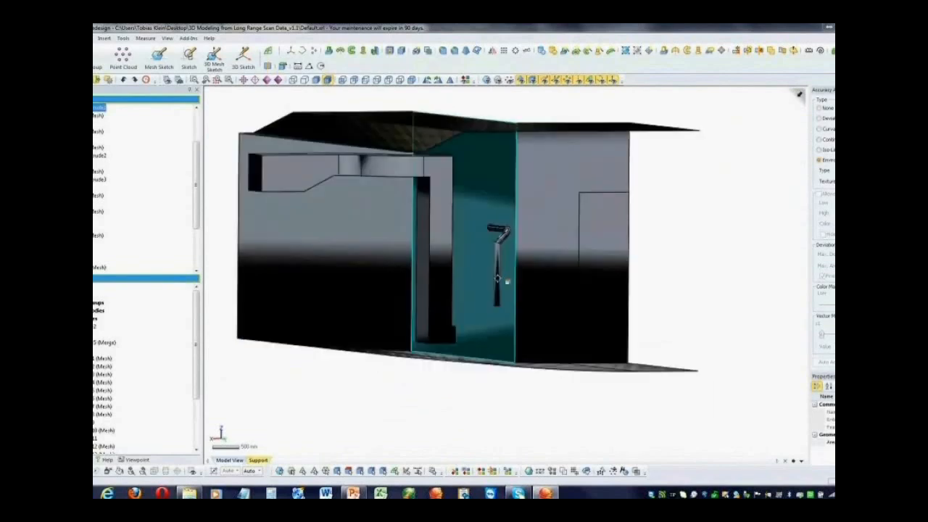
scroll(498, 279, "up", 3)
right_click_drag(444, 293, 589, 226, "ctrl")
right_click_drag(833, 134, 833, 128)
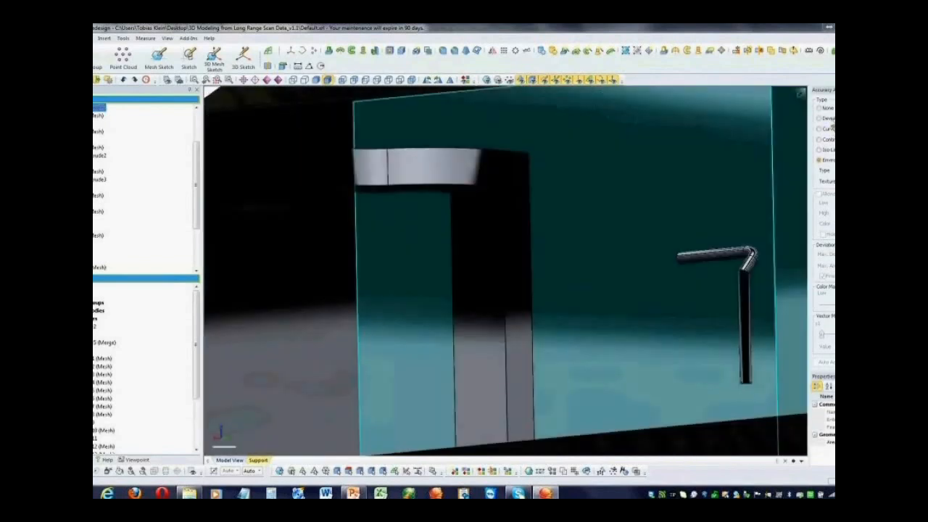
Inspect the walls, roof, floor and duct of the plant model with the Deviation color map
left_click(820, 118)
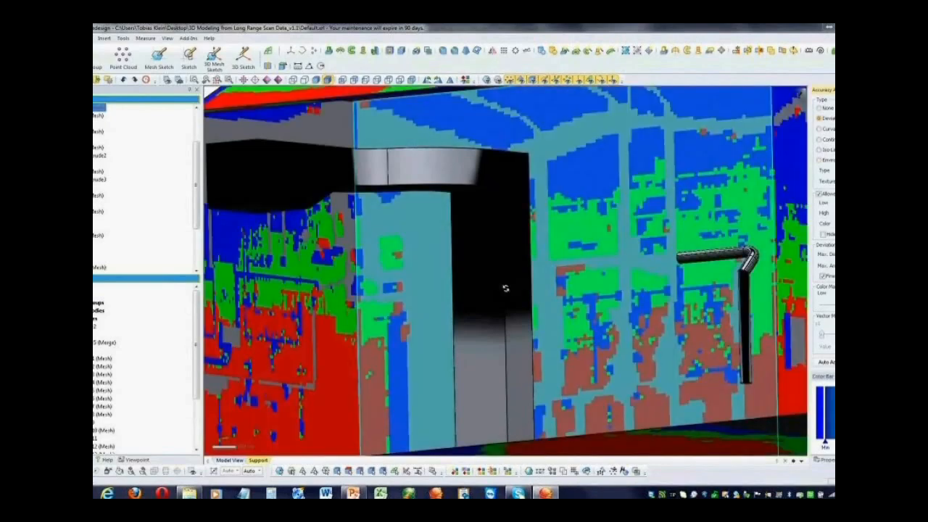
right_click_drag(506, 288, 553, 256)
scroll(779, 326, "down", 5)
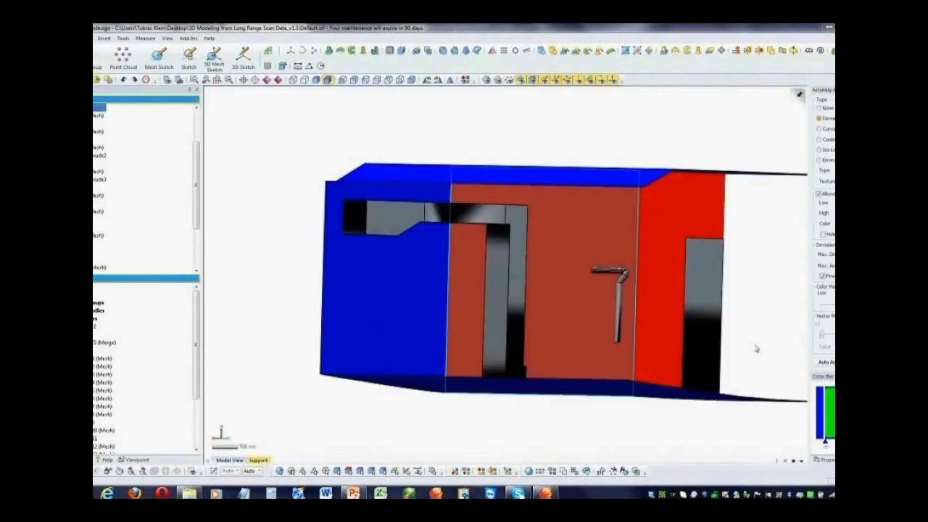
left_click(516, 153)
right_click_drag(475, 296, 466, 321)
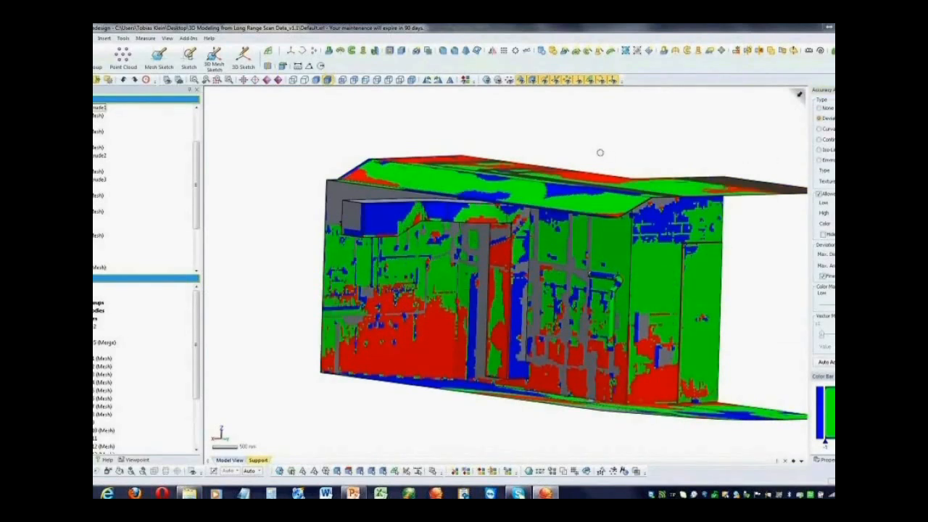
right_click_drag(600, 152, 593, 150)
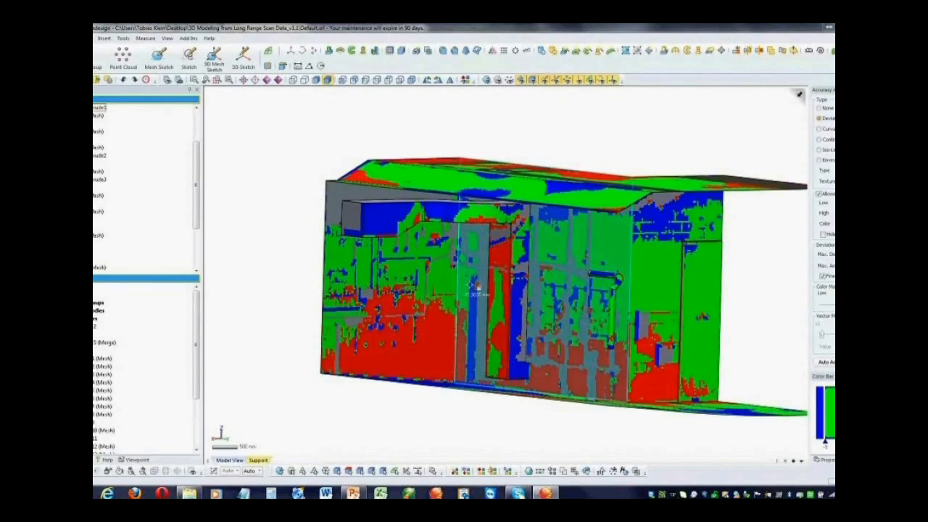
right_click_drag(476, 293, 439, 293)
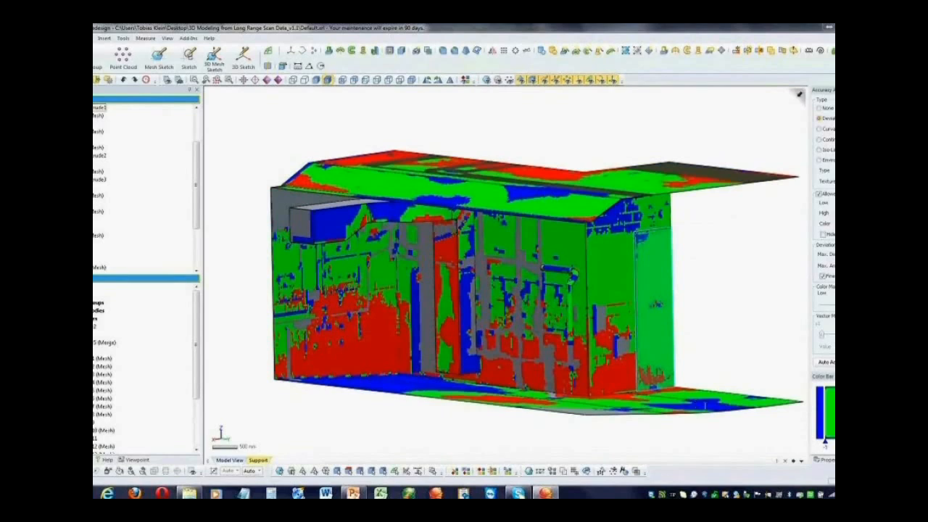
right_click_drag(726, 247, 734, 251)
right_click_drag(413, 394, 430, 370)
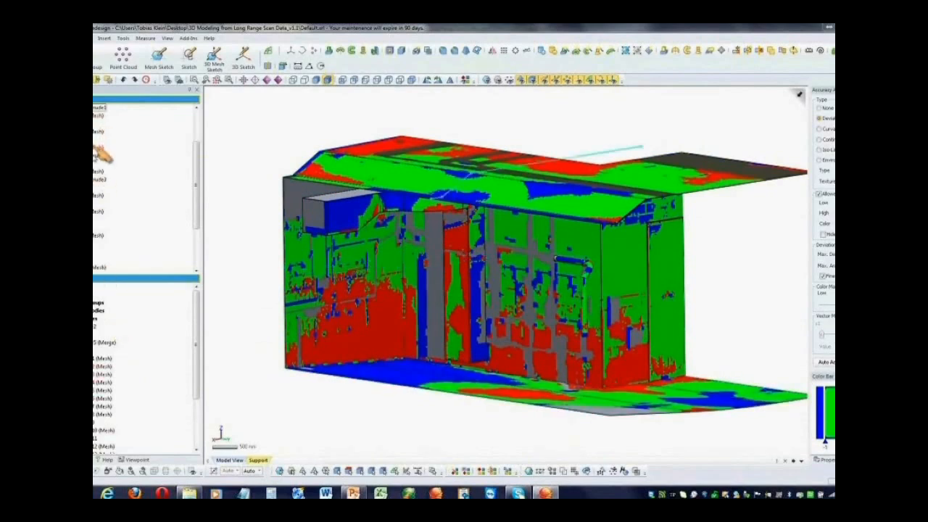
left_click_drag(197, 229, 201, 259)
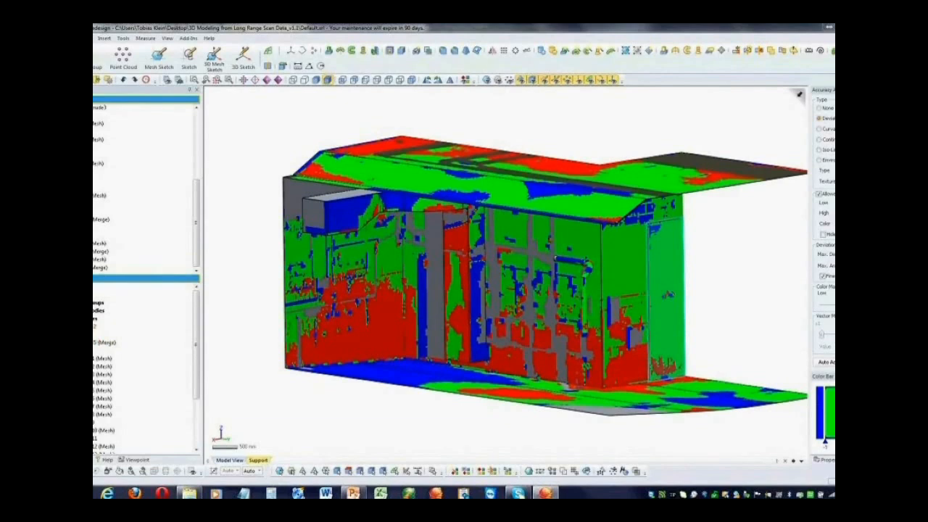
Turn off the accuracy color map and highlight the door surface and the merged duct and pipe solids from the model tree
left_click(827, 108)
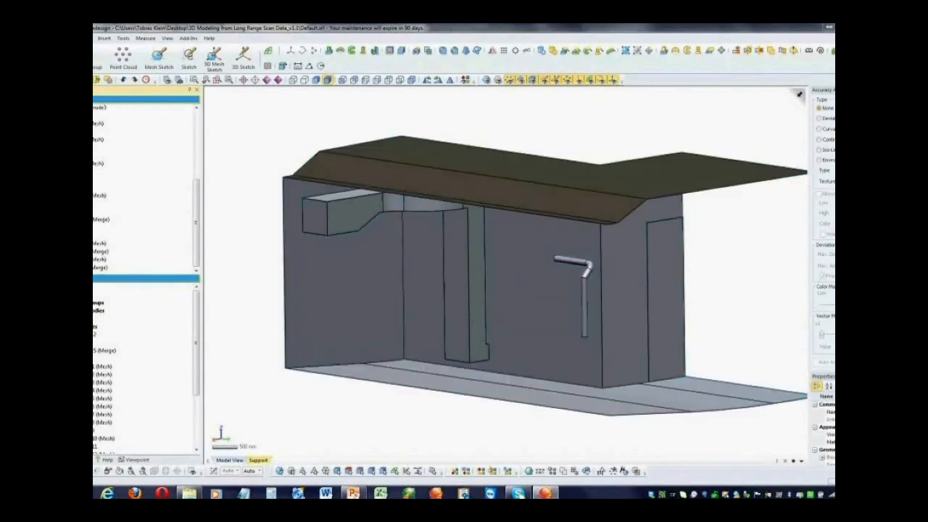
left_click(93, 327)
left_click(248, 324)
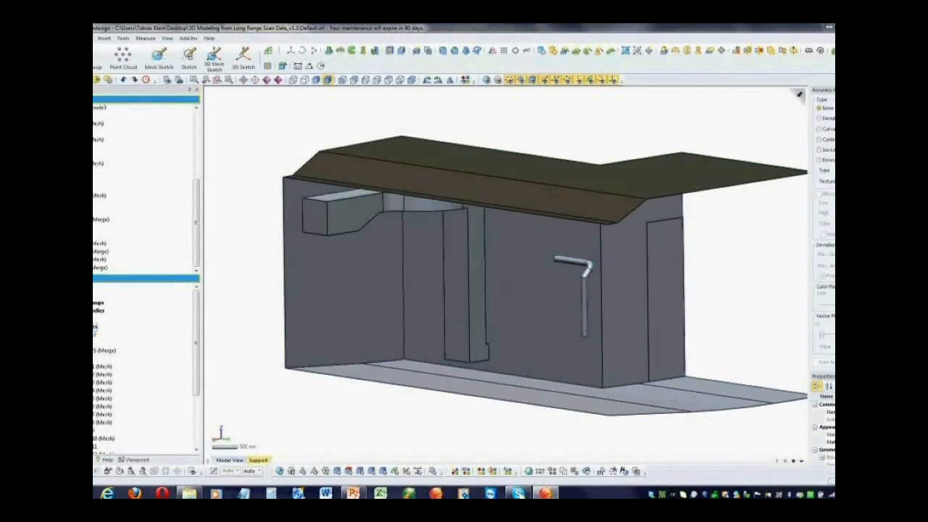
left_click(95, 335)
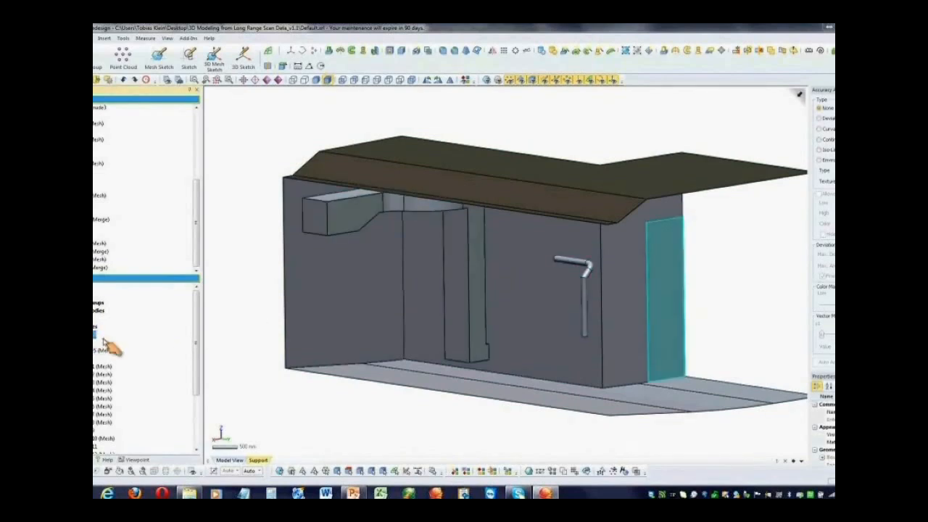
left_click(109, 351)
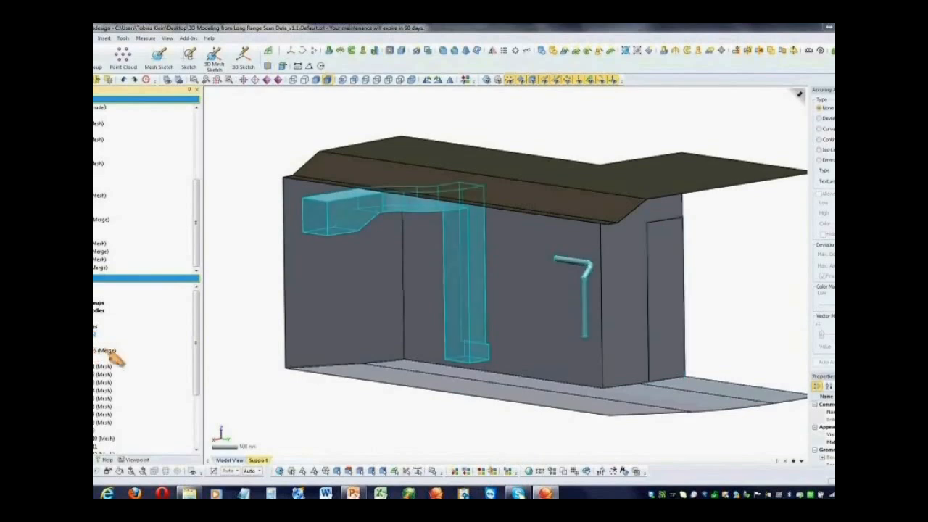
left_click(239, 326)
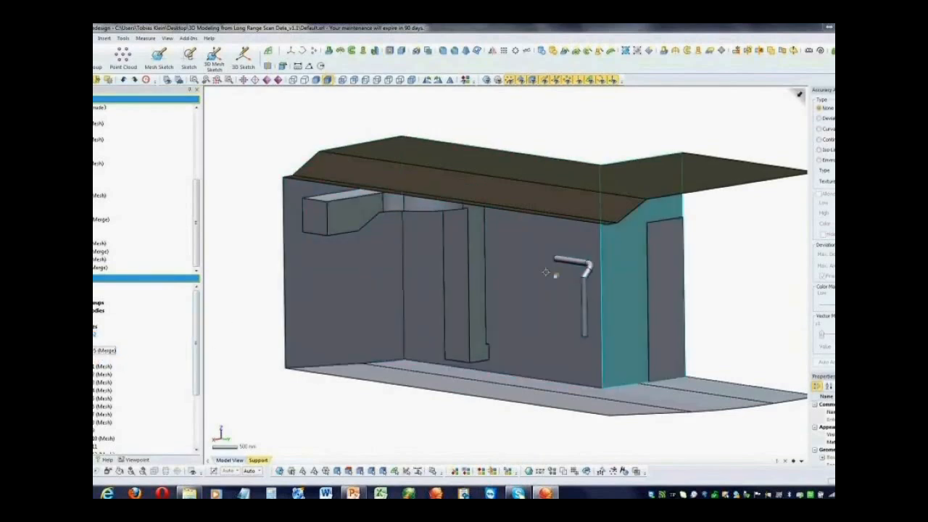
Show the scan mesh over the bodies and locate the vertical pipe standing on the floor near the wall corner
right_click_drag(284, 251, 259, 214)
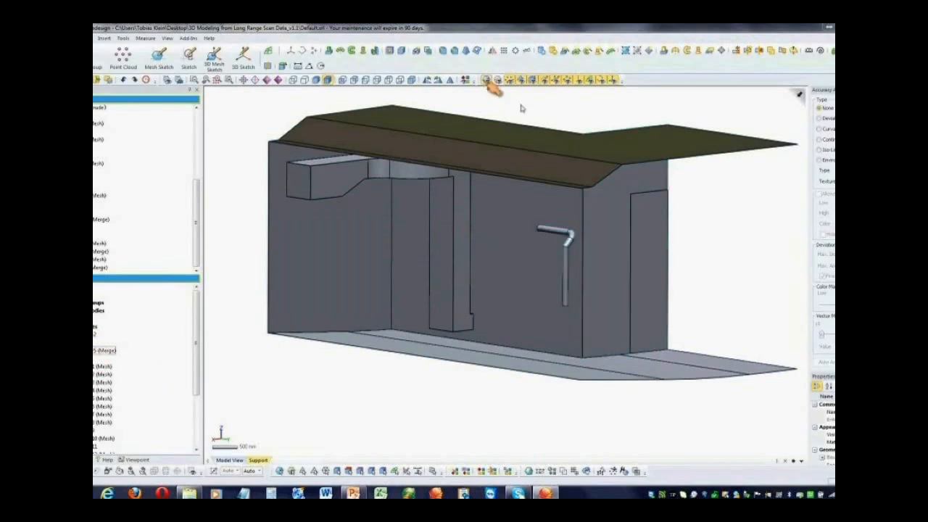
right_click_drag(498, 279, 444, 272)
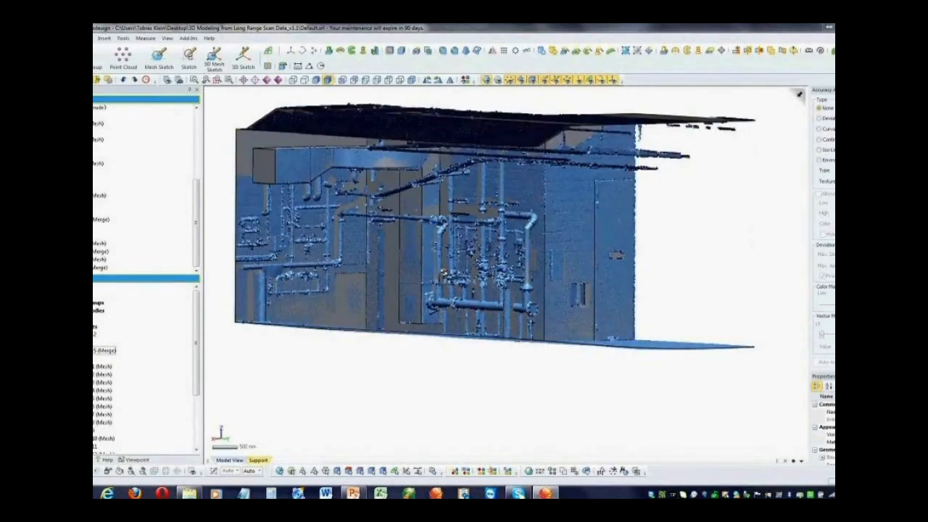
scroll(444, 273, "up", 3)
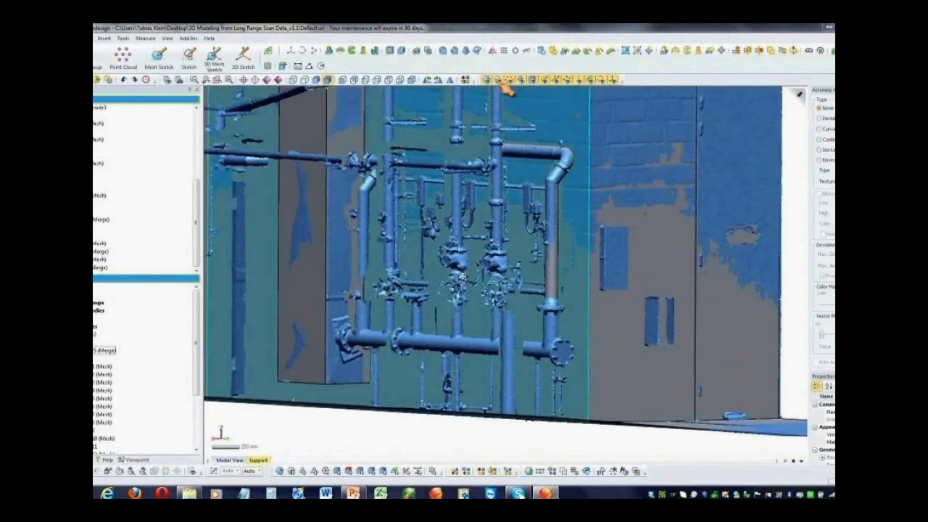
right_click_drag(463, 277, 494, 335)
scroll(495, 335, "up", 3)
right_click_drag(489, 272, 506, 270)
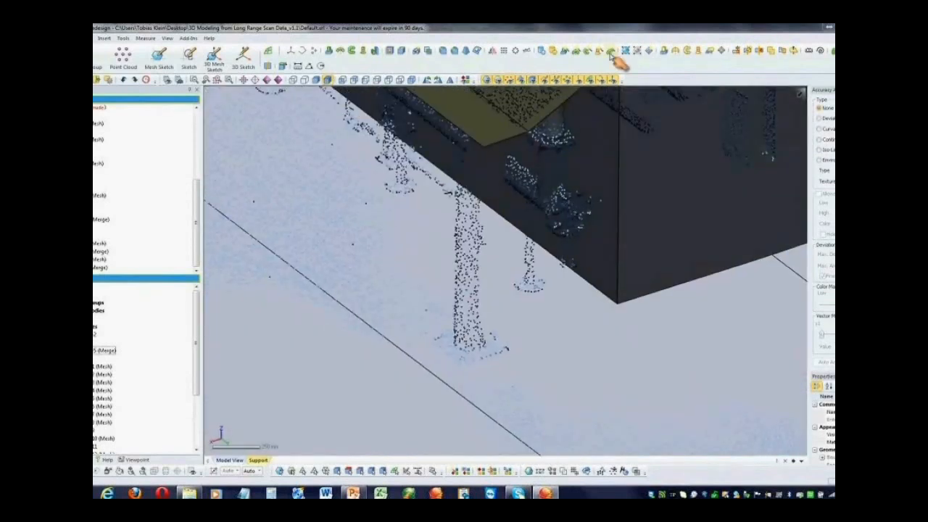
Start a Pipe Wizard body from the vertical floor pipe's region and cap its ends
left_click(611, 52)
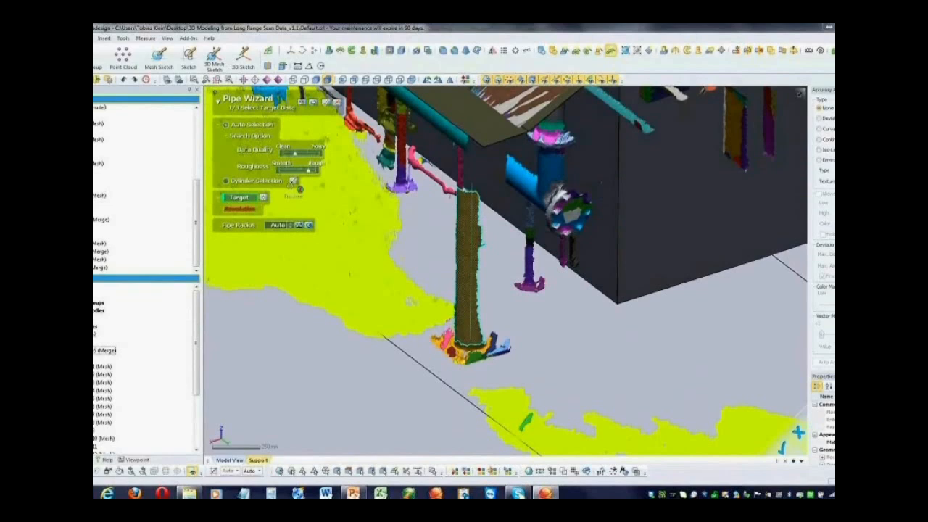
left_click(313, 102)
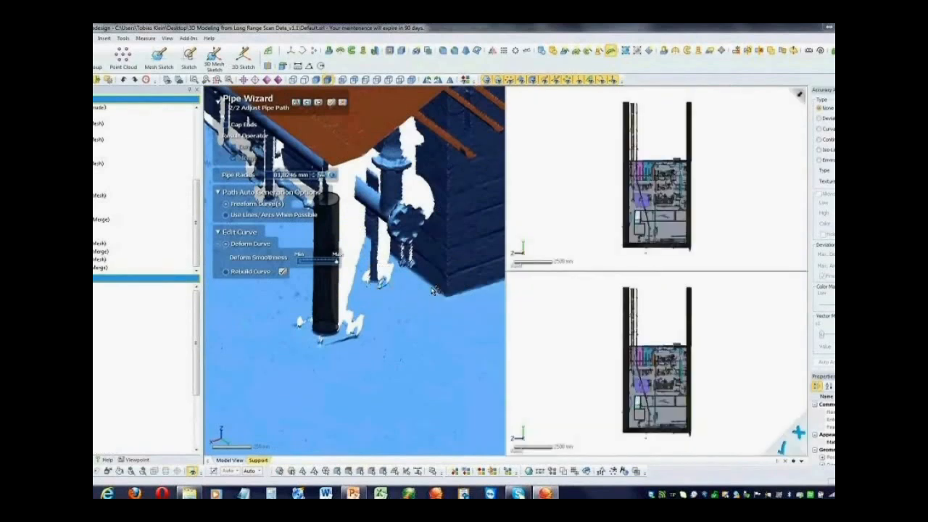
right_click_drag(471, 295, 566, 305, "ctrl")
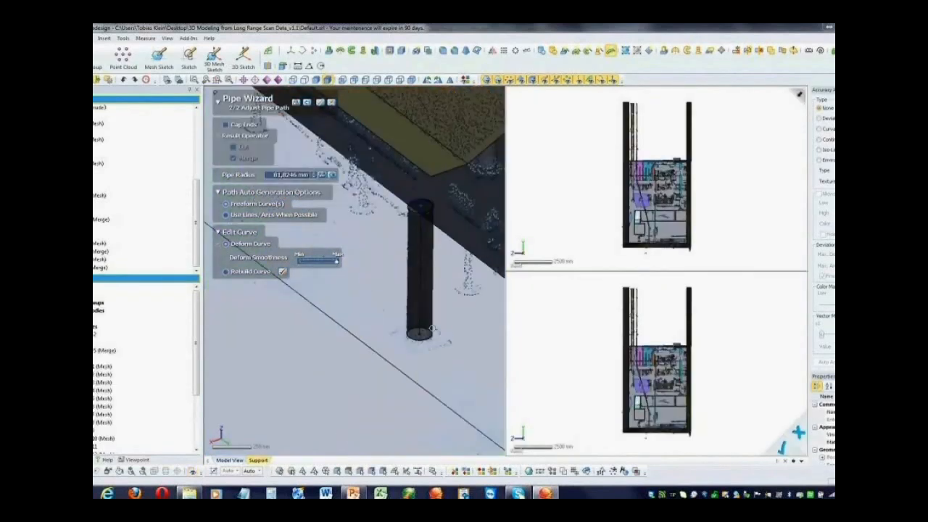
left_click(227, 127)
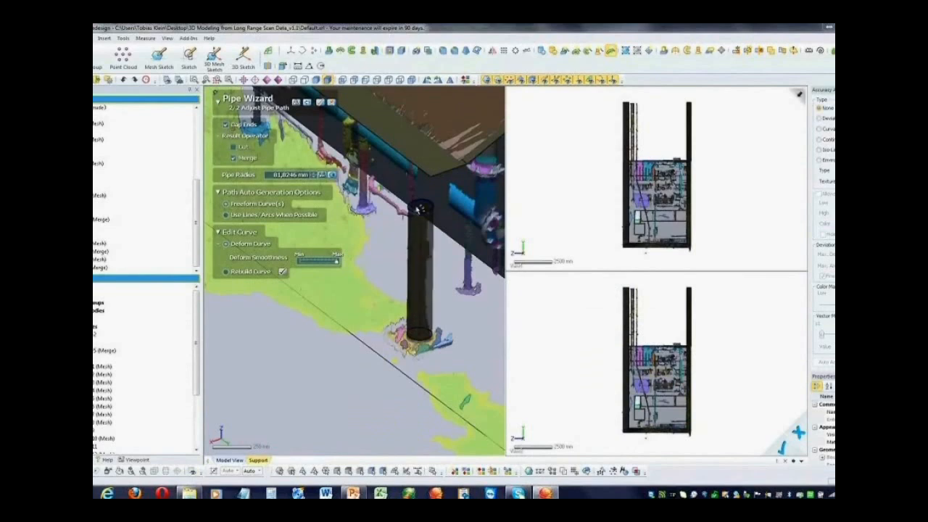
Generate the pipe path with lines and arcs where possible, and rebuild its curve with 2 interpolation points
left_click(227, 215)
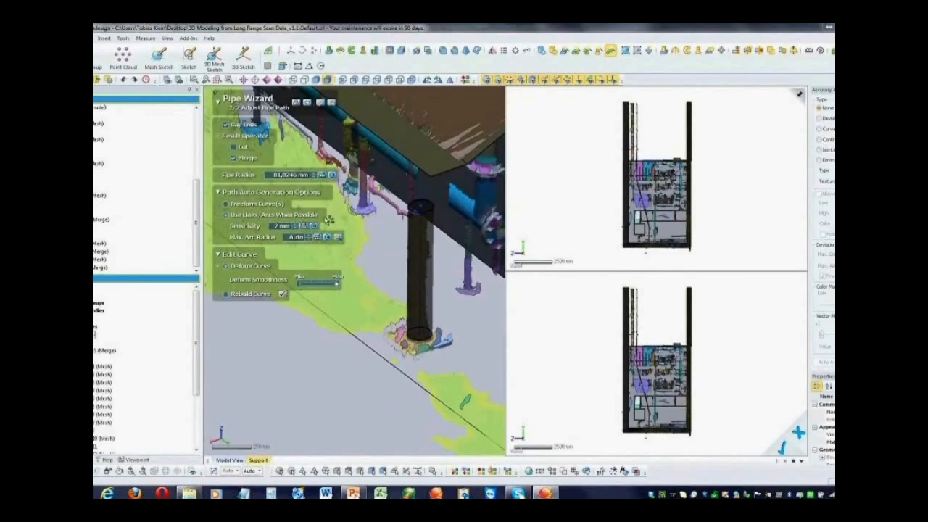
left_click(226, 294)
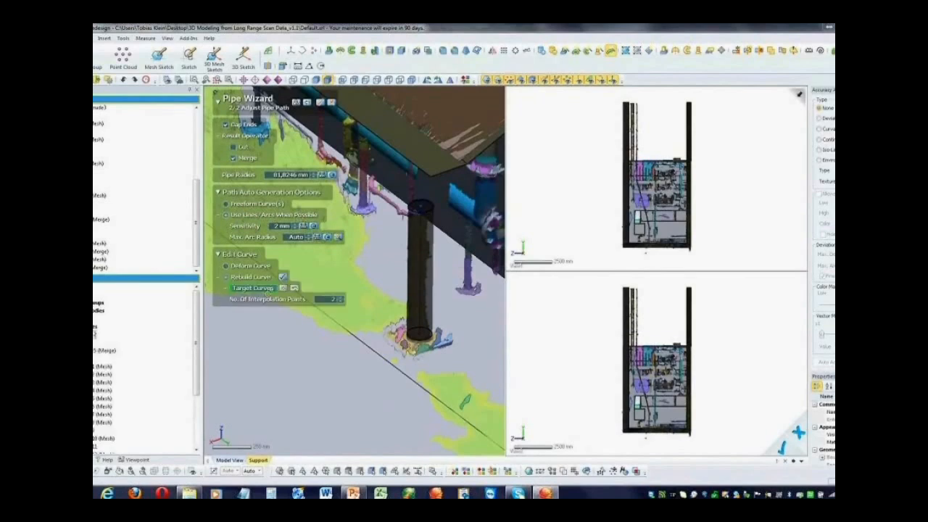
left_click(417, 256)
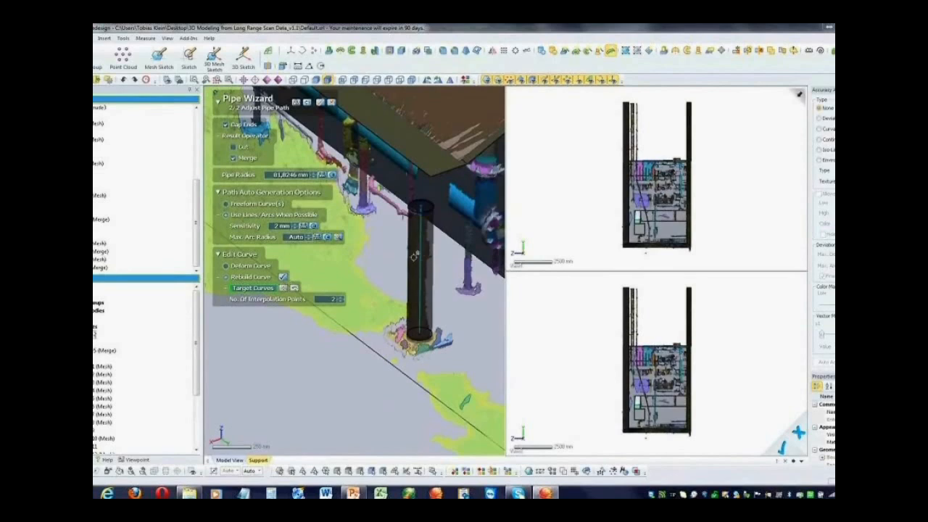
left_click(284, 277)
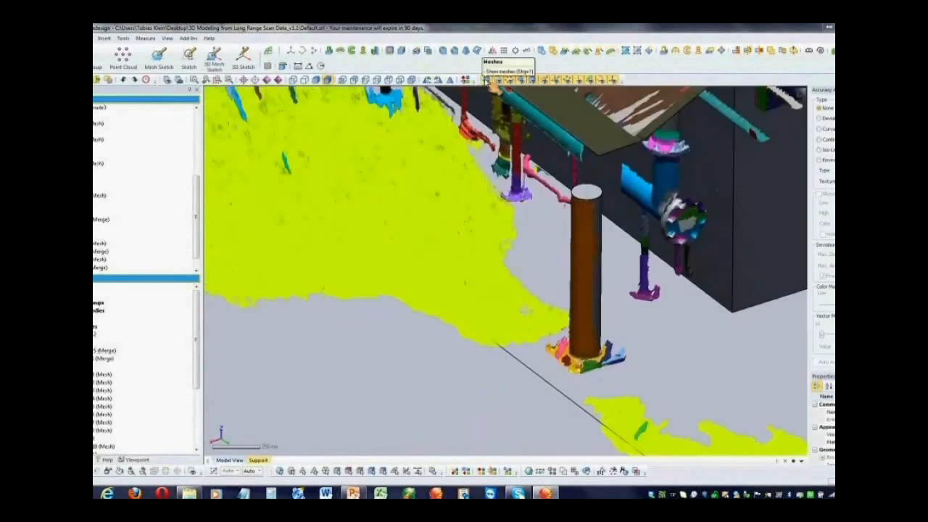
Compare the new vertical pipe body with the scan by hiding and showing the mesh
left_click(487, 80)
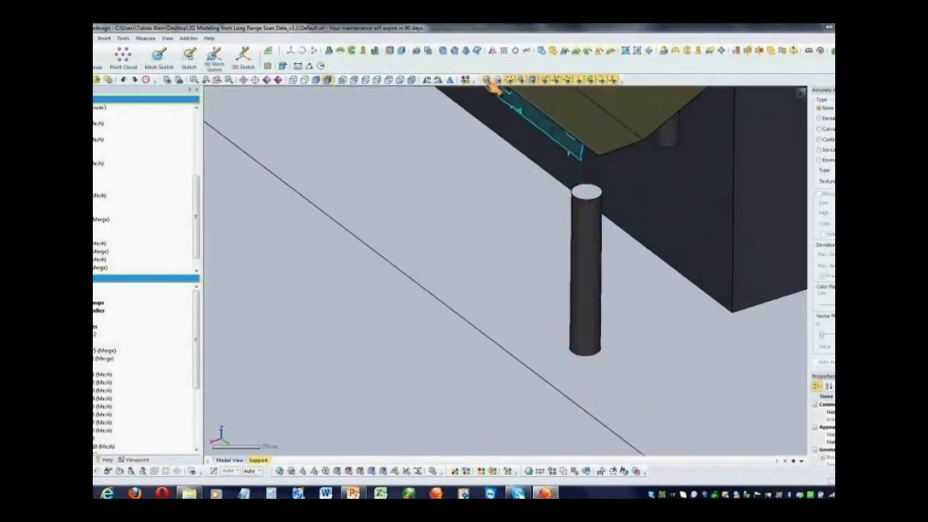
scroll(513, 177, "up", 2)
right_click_drag(513, 177, 455, 140)
left_click(496, 80)
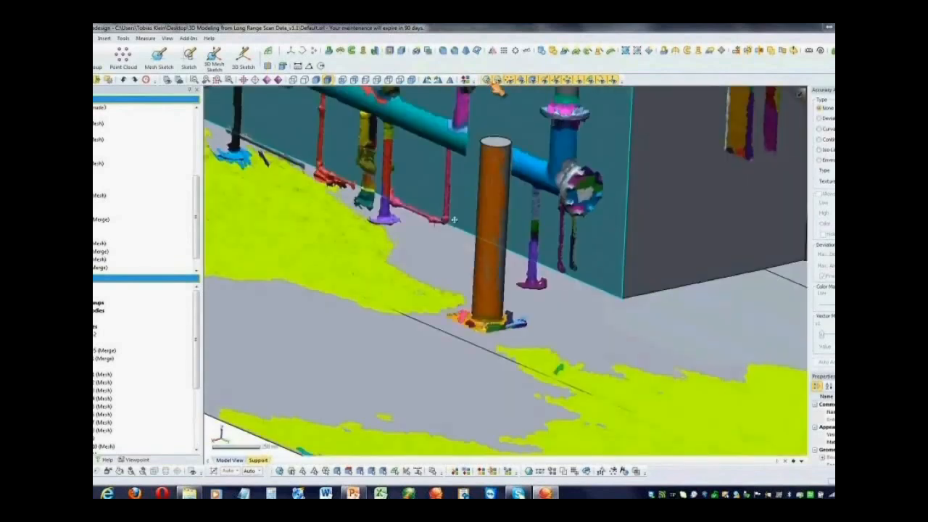
right_click_drag(455, 219, 145, 399)
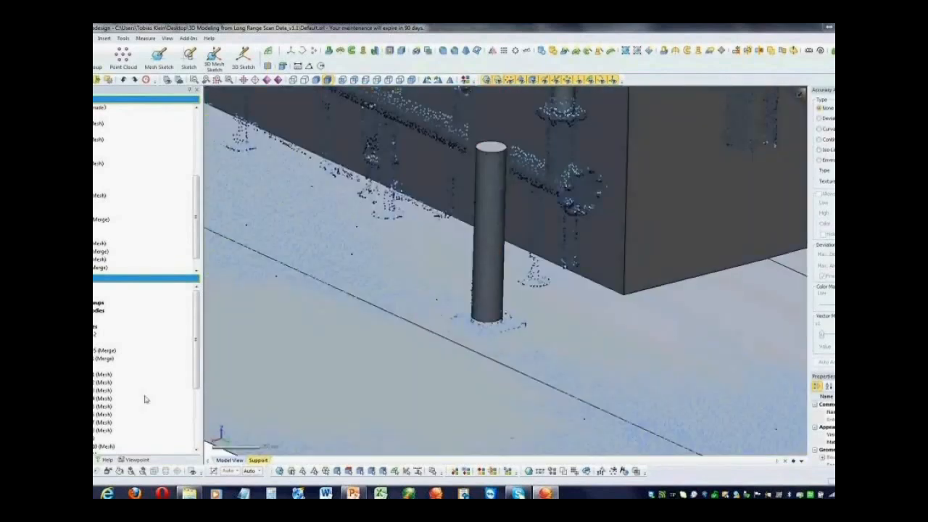
Edit the vertical pipe's path curve and extend its upper end by 200 mm with the Tangent shape
scroll(145, 399, "down", 4)
left_click_drag(196, 252, 197, 261)
left_click(99, 270)
double_click(95, 270)
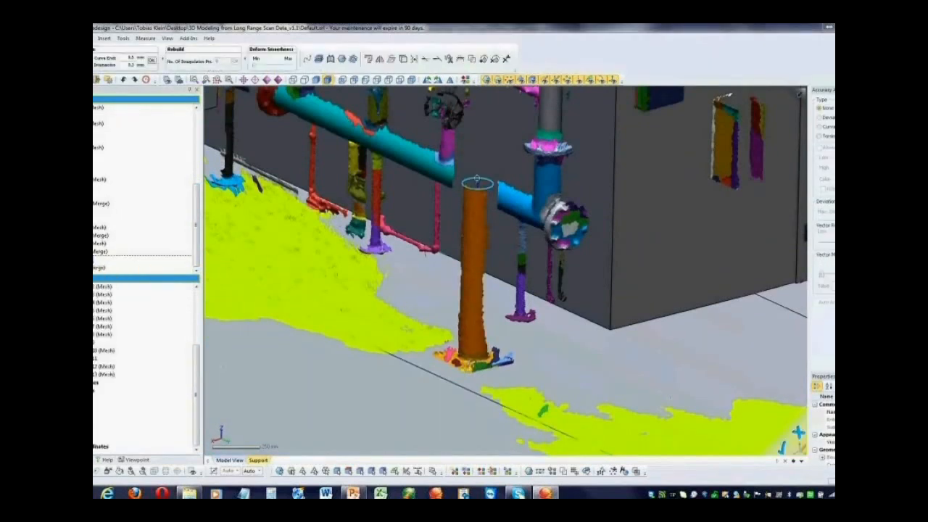
left_click(439, 61)
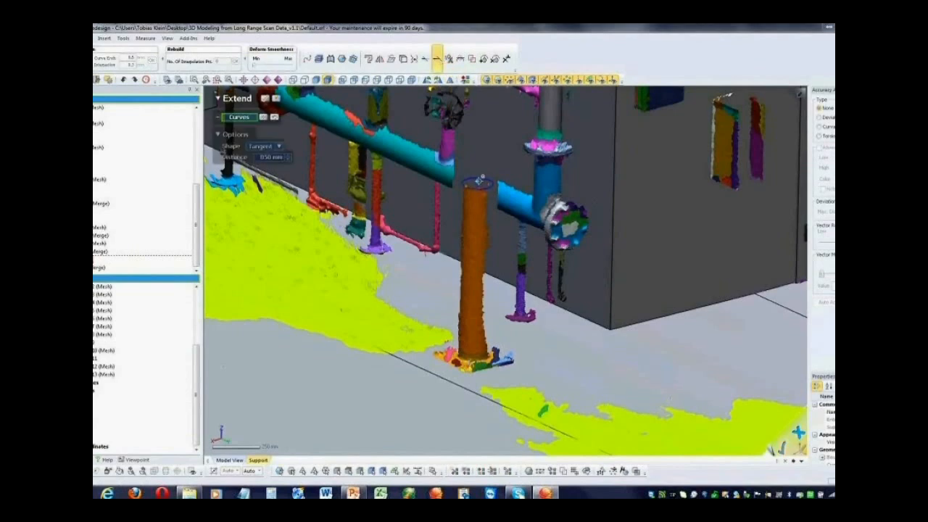
double_click(273, 169)
type("200")
key("Return")
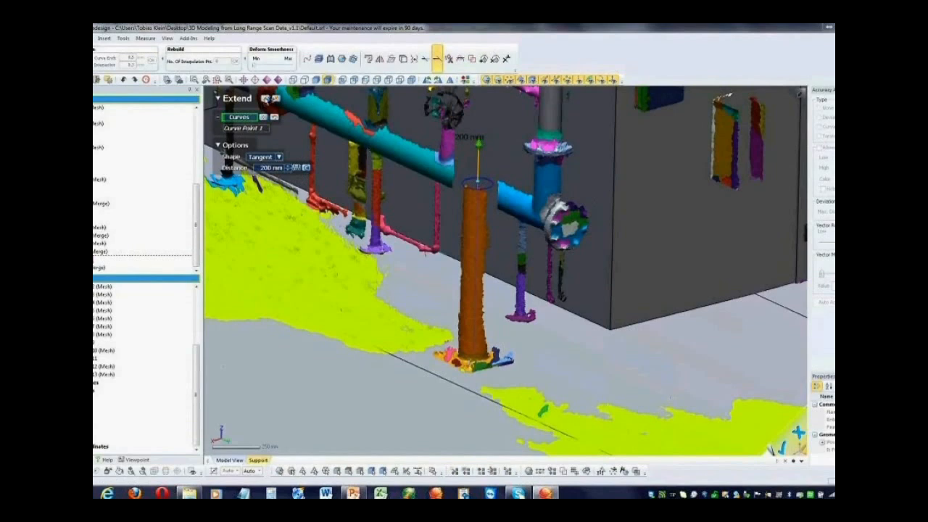
left_click(266, 98)
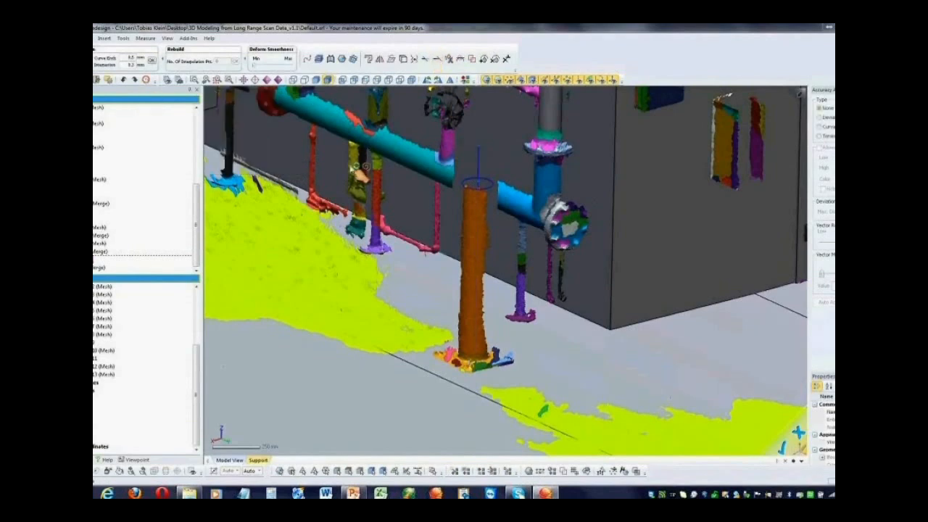
Set up a planar mesh sketch on the piping wall's face with several offset sections, including ones at 600 mm and 300 mm
left_click(490, 121)
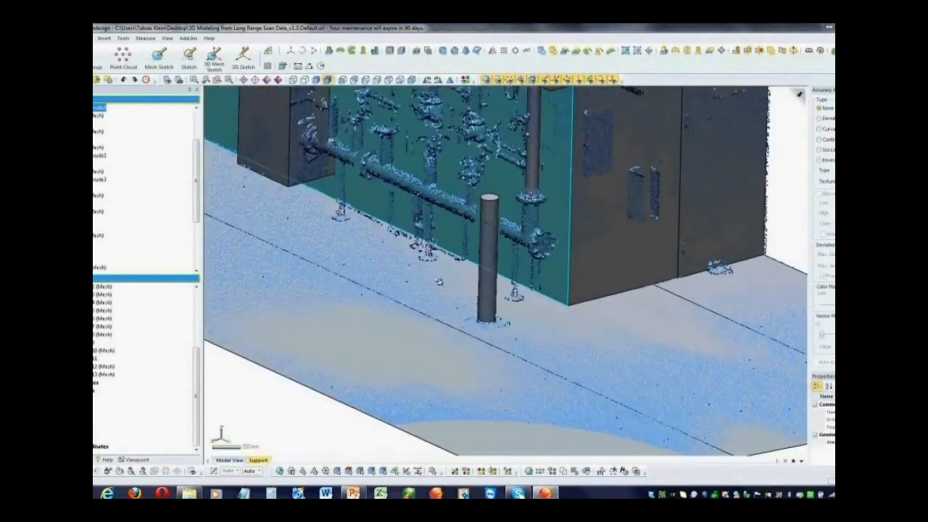
right_click_drag(439, 281, 464, 261)
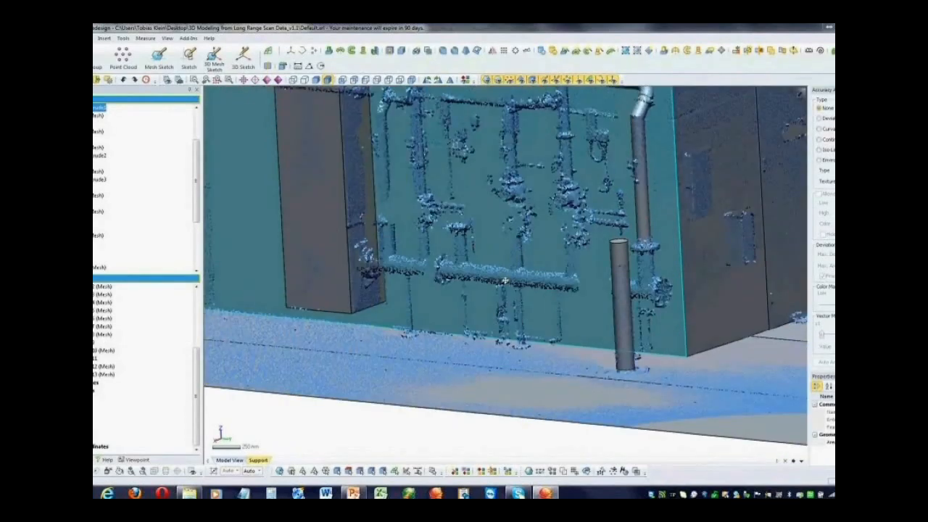
right_click_drag(505, 281, 470, 255)
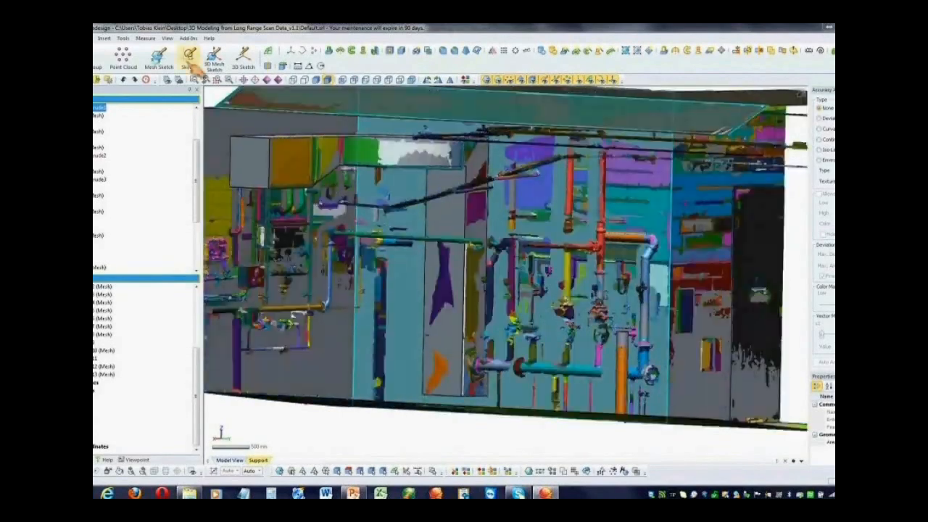
left_click(161, 61)
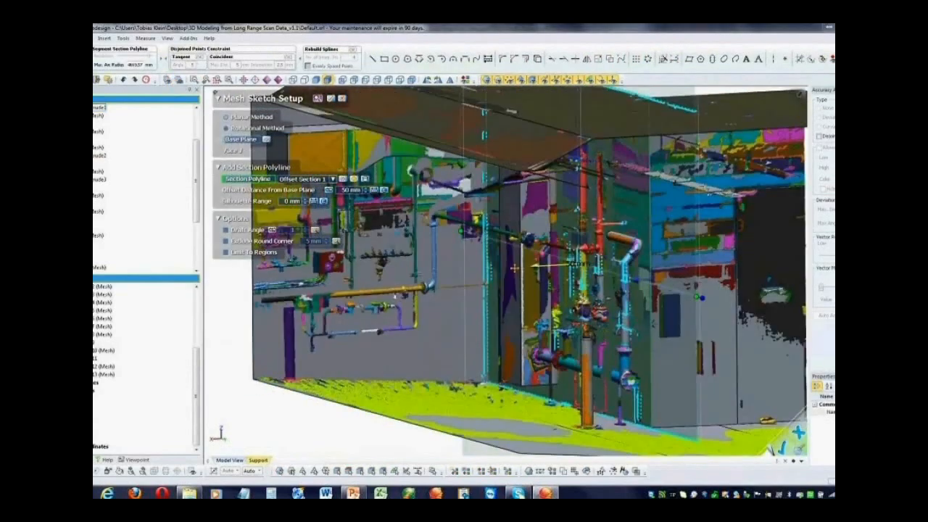
left_click_drag(514, 269, 496, 280)
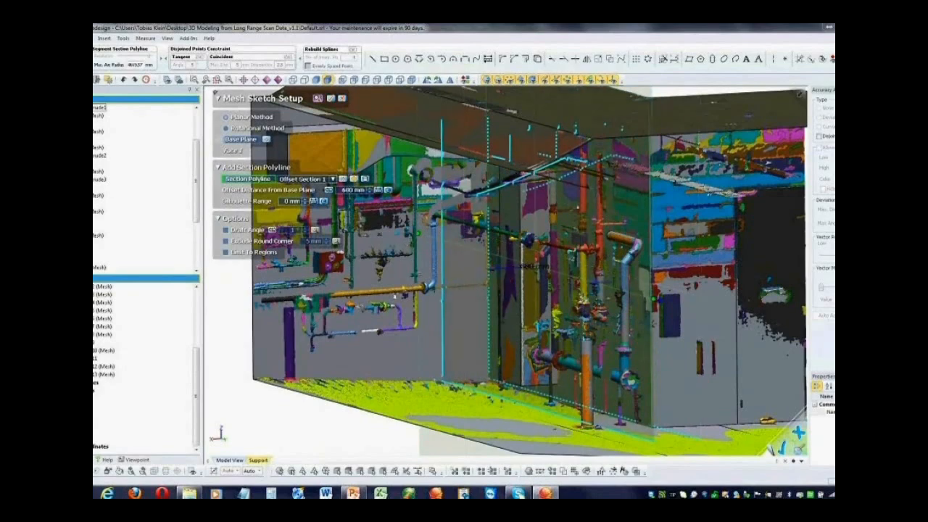
left_click(355, 178)
left_click_drag(488, 269, 476, 105)
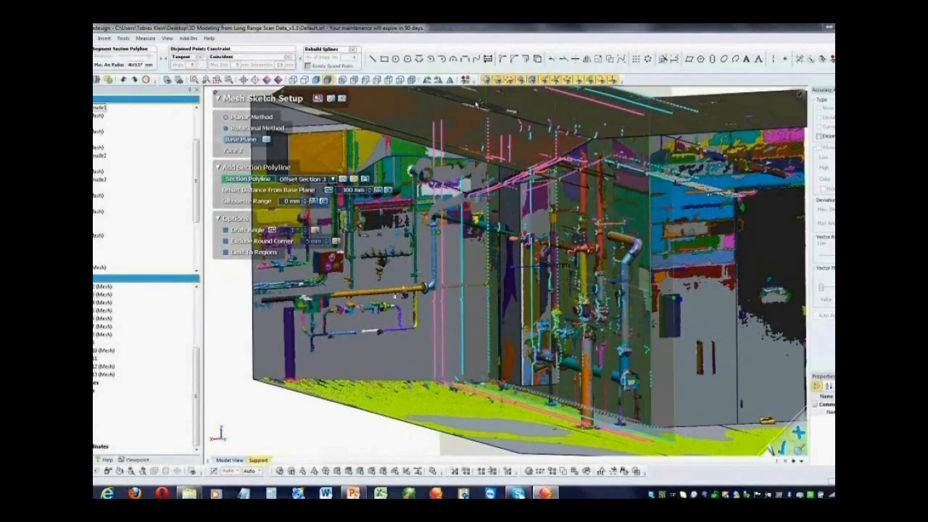
left_click(331, 98)
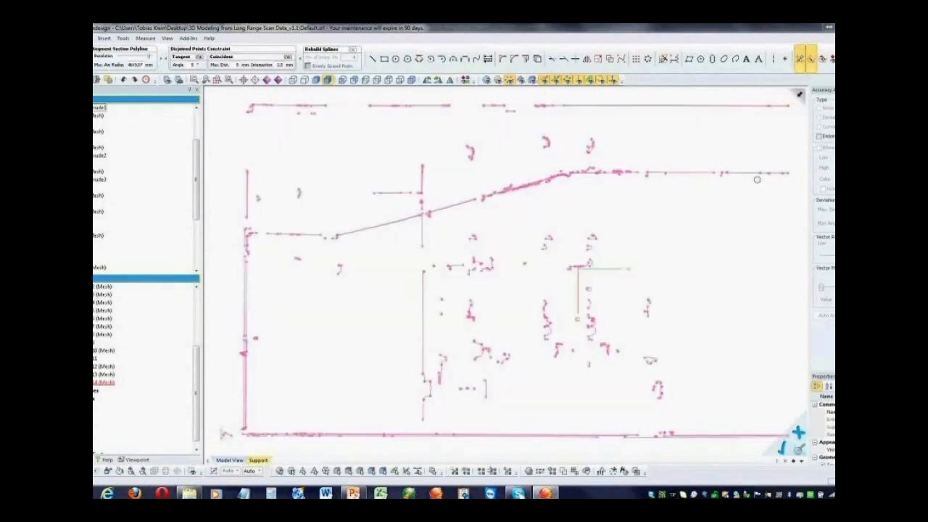
Draw fitted lines along the lower (about 1000 mm) and upper horizontal runs of the overhead pipe section, discarding the trial sloped line
left_click(372, 59)
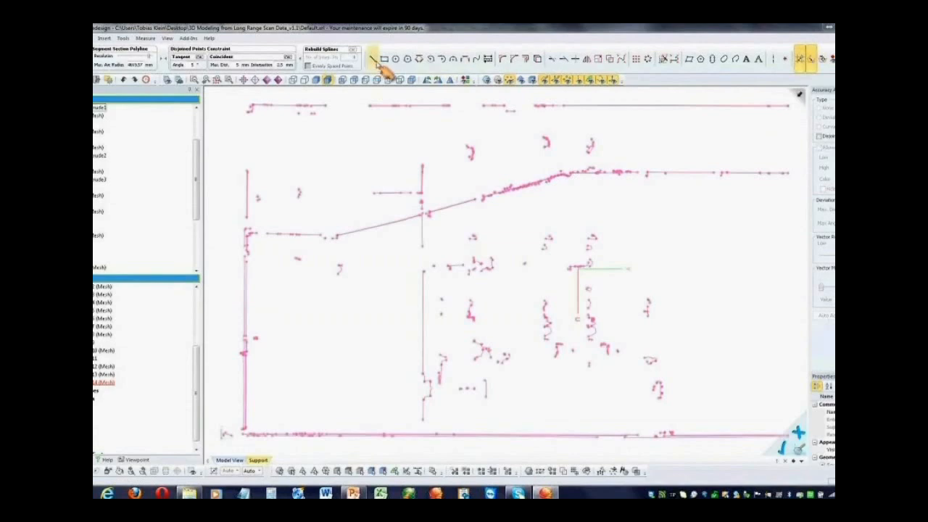
left_click(248, 233)
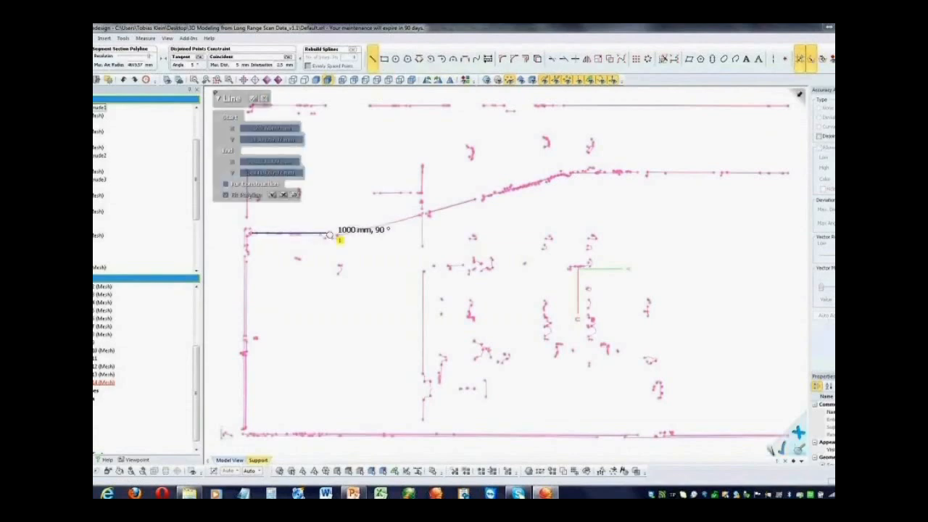
left_click(332, 234)
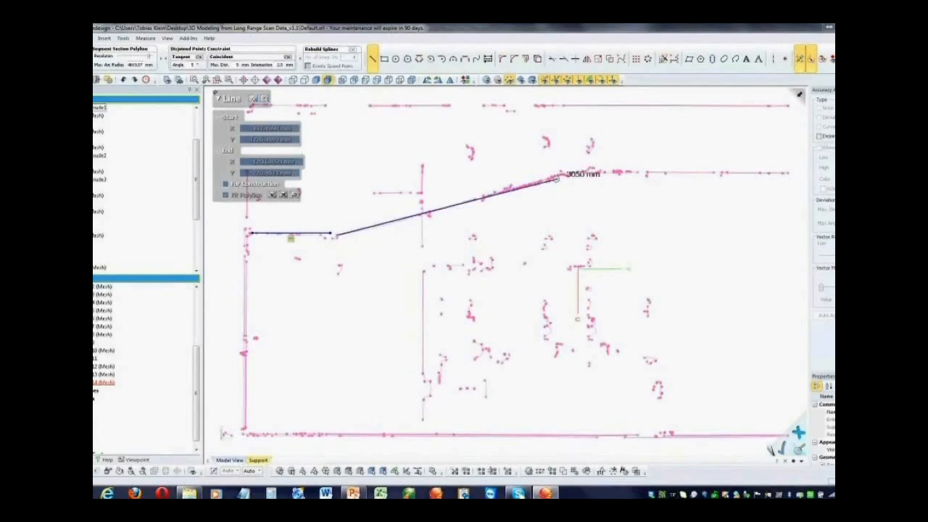
left_click(554, 176)
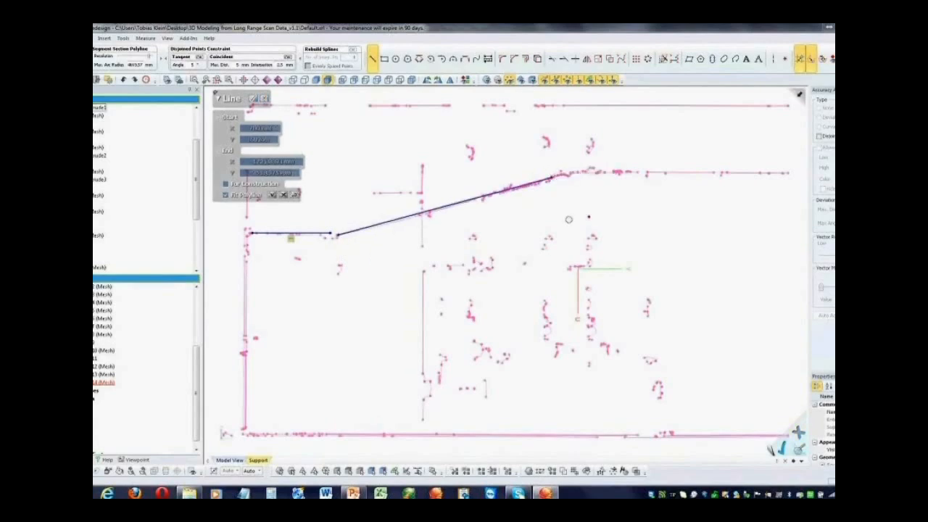
left_click(589, 174)
left_click(744, 169)
left_click(771, 187)
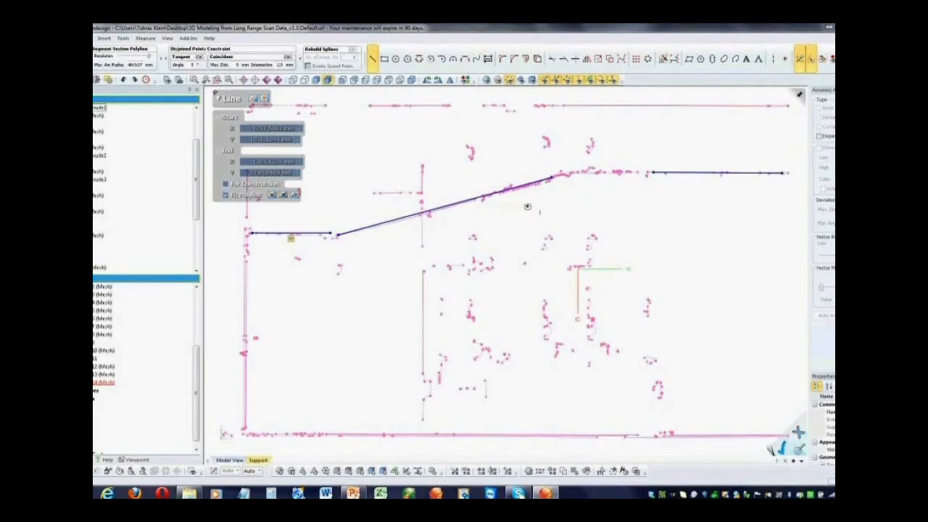
key("Escape")
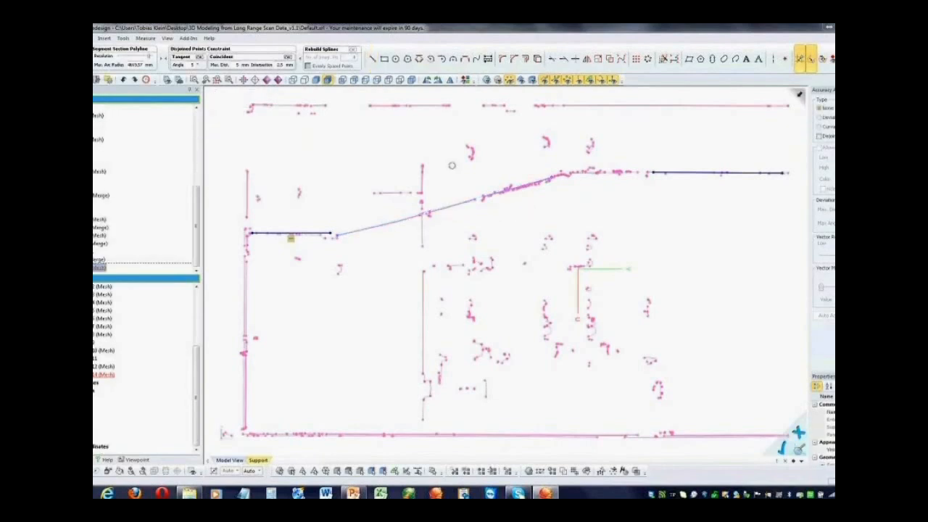
Draw a fitted line along the clean lower part of the pipe section's sloping run
left_click(373, 59)
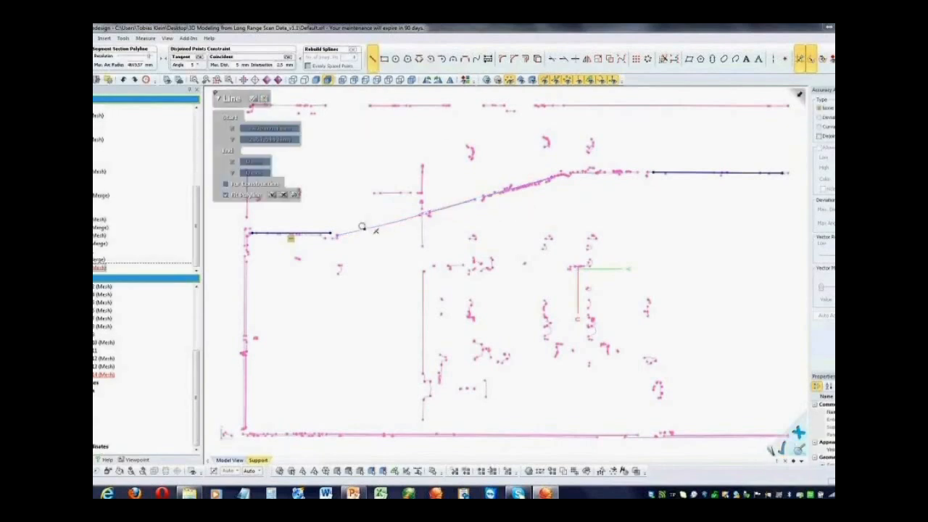
left_click(469, 223)
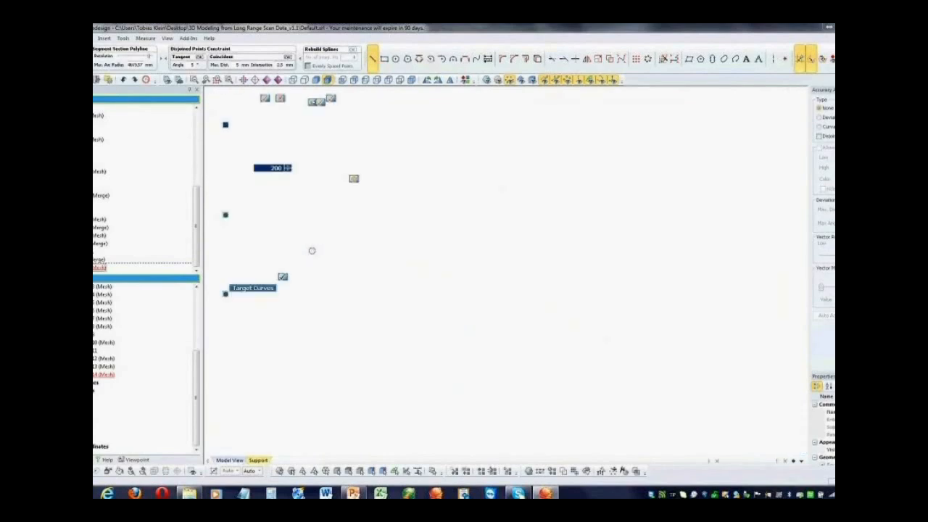
key("F1")
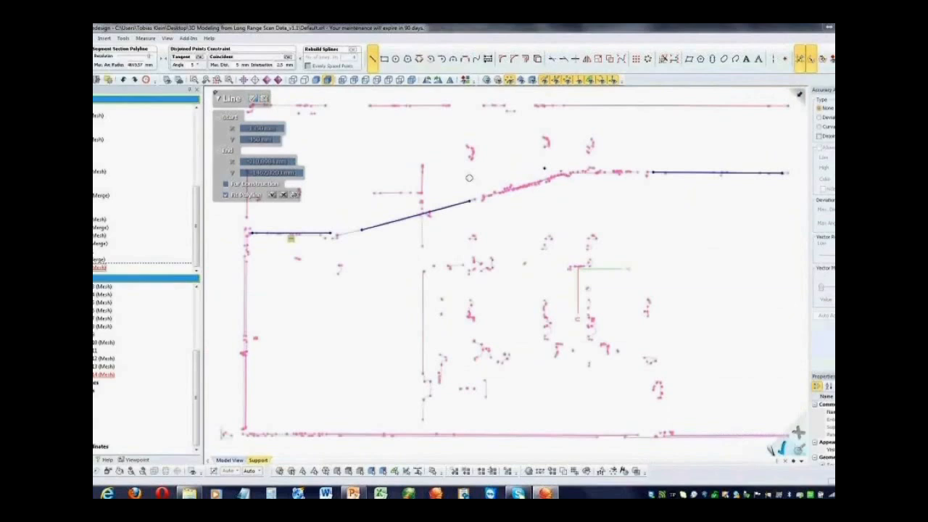
key("Escape")
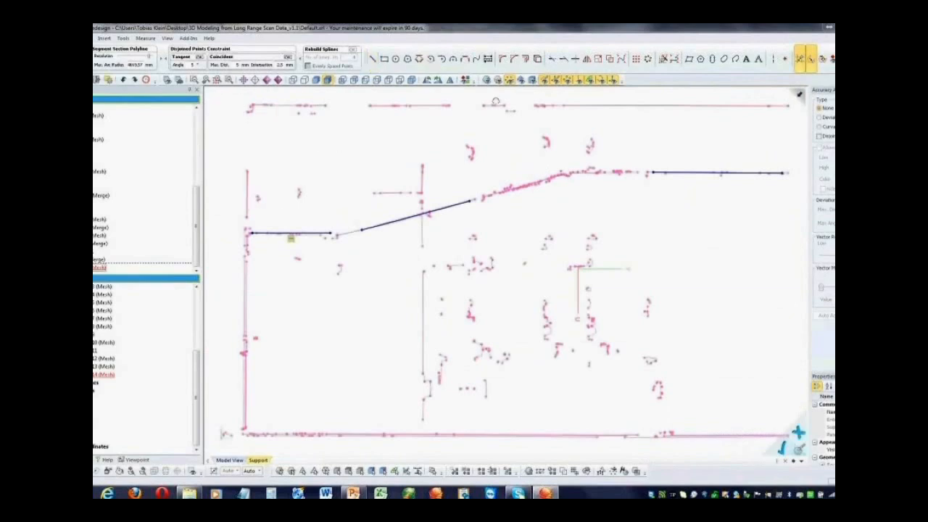
Join the sloped line to the lower and upper horizontal lines with Corner Trim
left_click(552, 58)
left_click(240, 119)
left_click(301, 232)
left_click(373, 228)
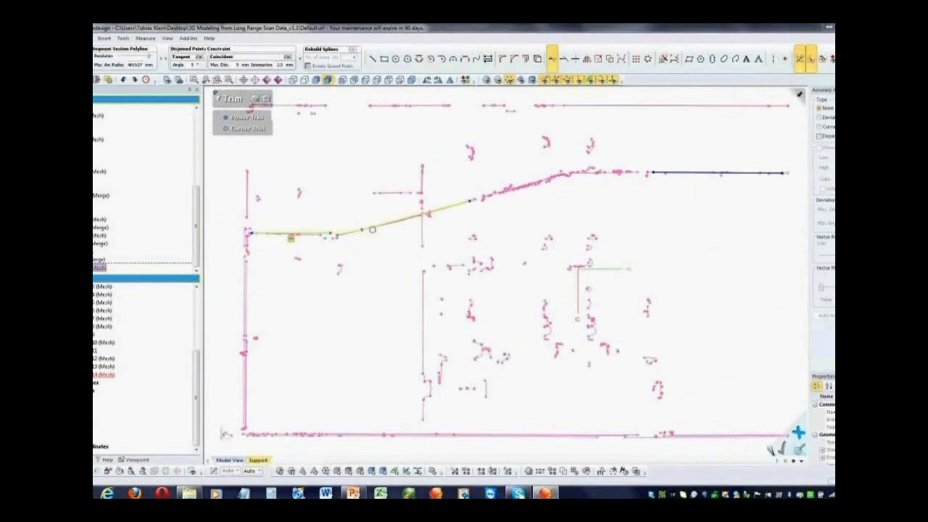
left_click(461, 203)
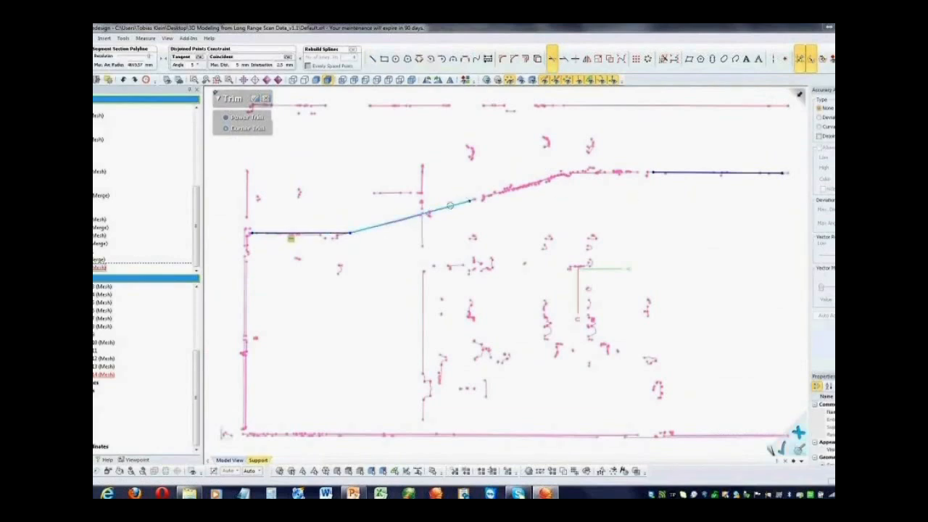
left_click(668, 173)
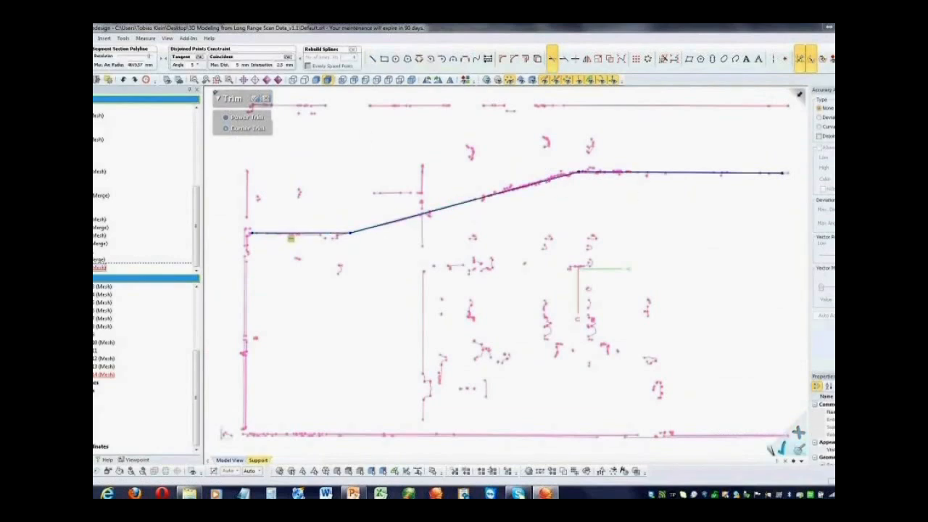
left_click(255, 98)
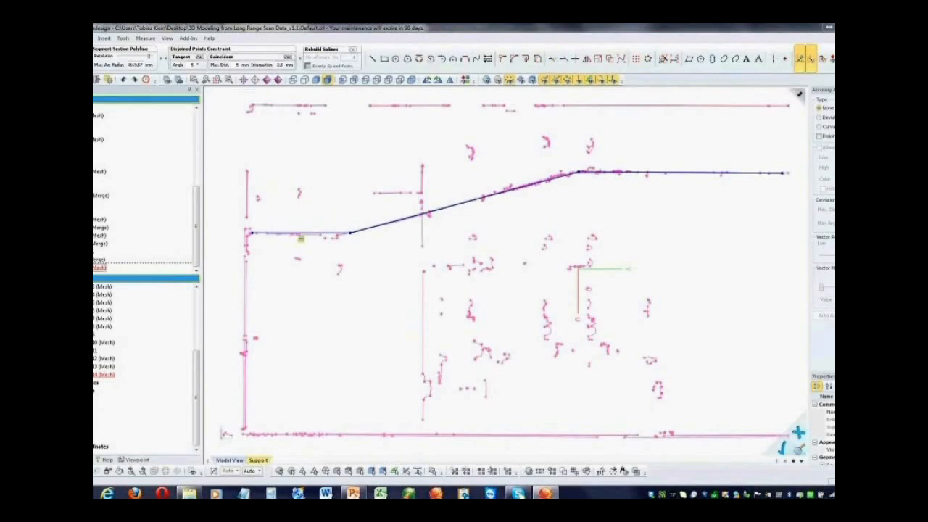
Finish the pipe-section mesh sketch and extrude its joined path into a surface through the overhead run
left_click(96, 76)
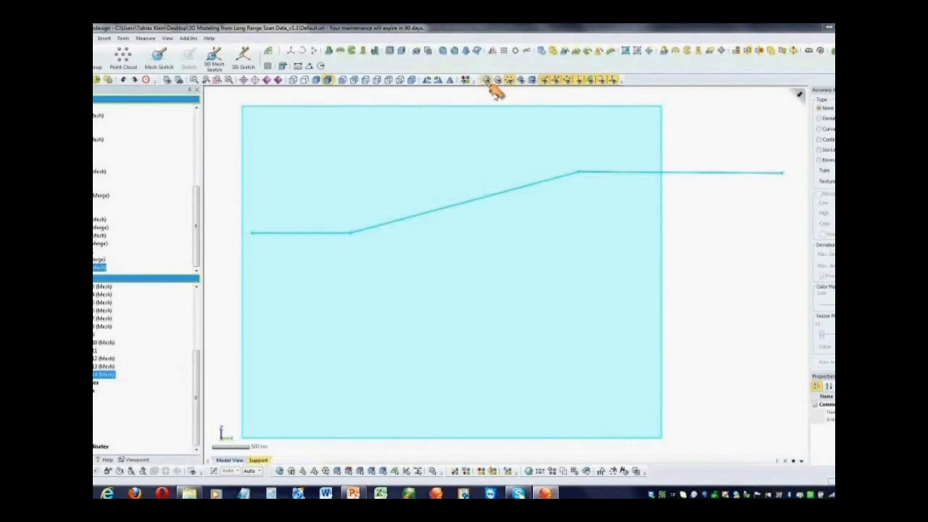
left_click(489, 81)
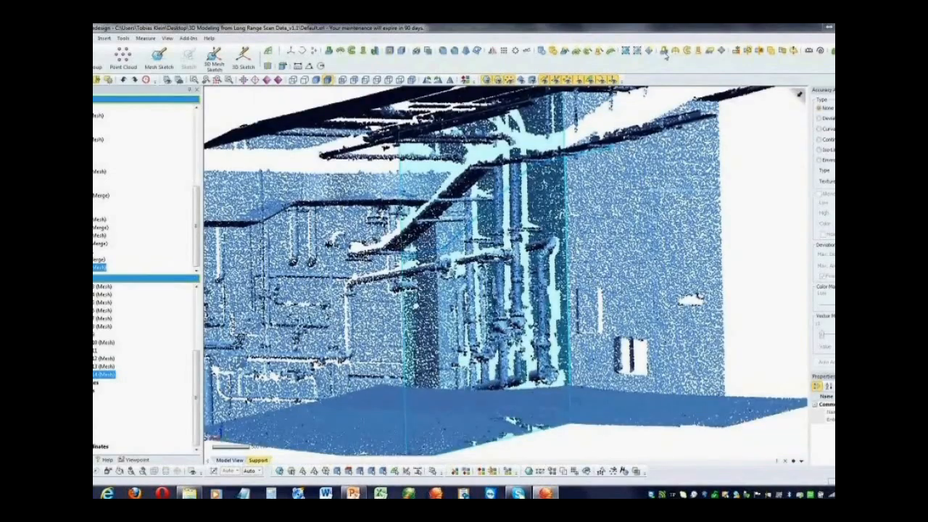
left_click(664, 52)
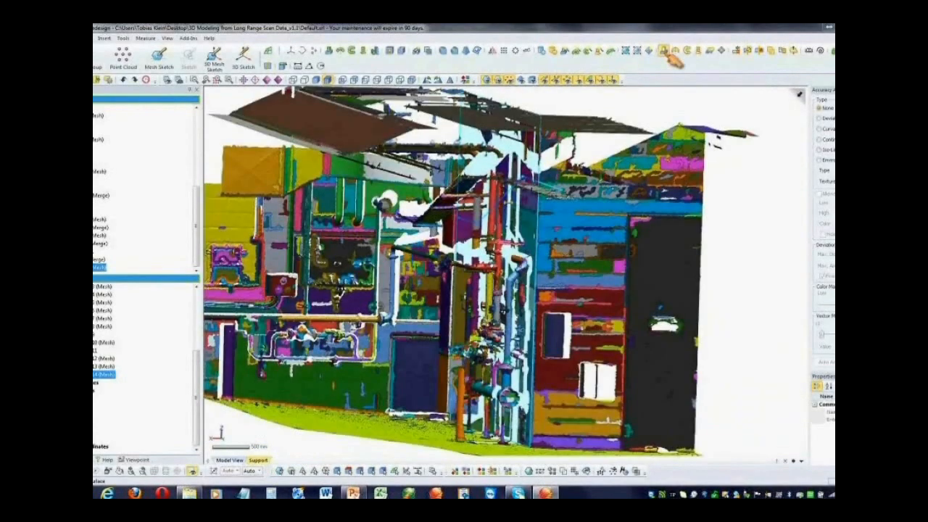
left_click(304, 98)
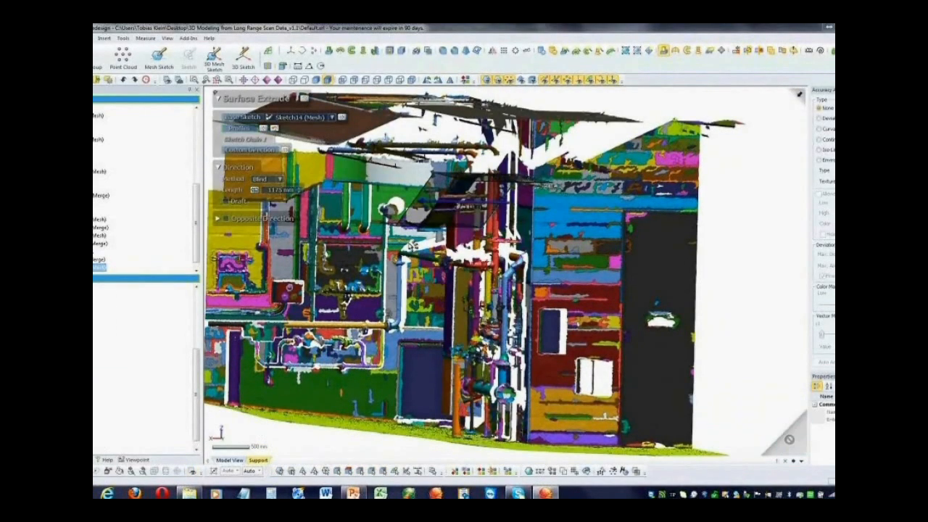
Show the surface bodies and isolate the newly extruded surface together with the scan mesh
left_click(522, 83)
left_click_drag(197, 353, 198, 292)
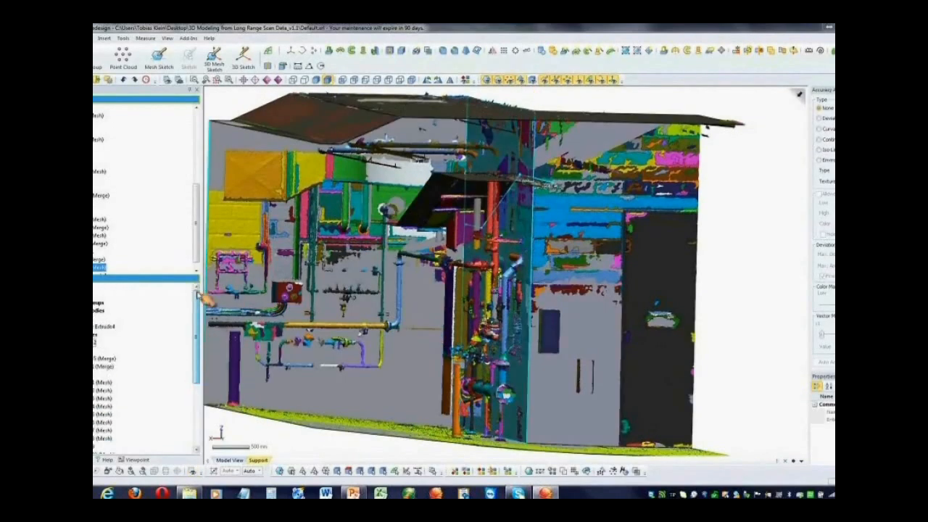
left_click(165, 326)
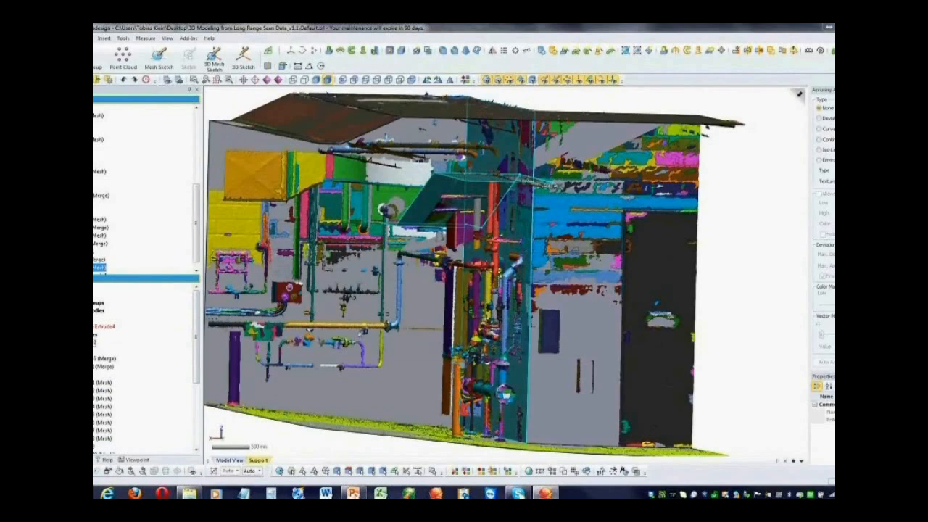
left_click(754, 170)
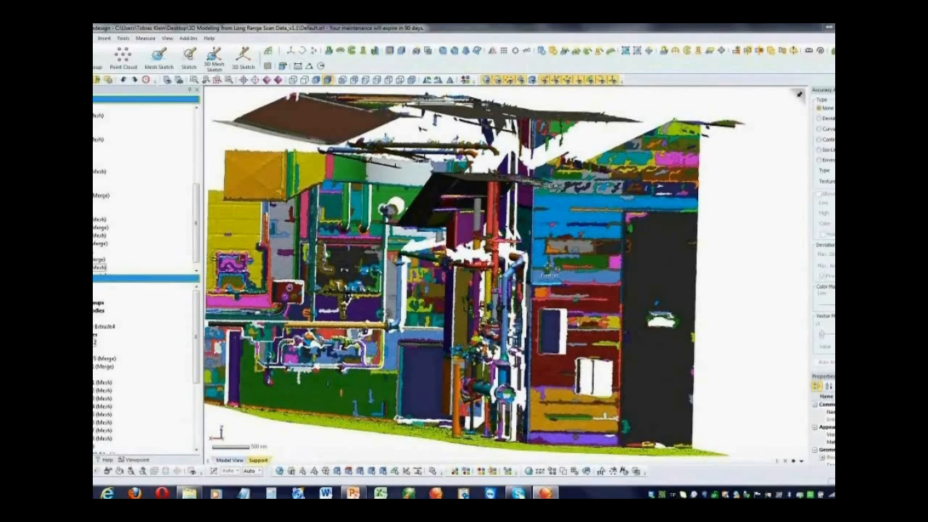
Clip the view with the horizontal reference plane, raising the clip to just below the ceiling so the roof is cut away
left_click(465, 80)
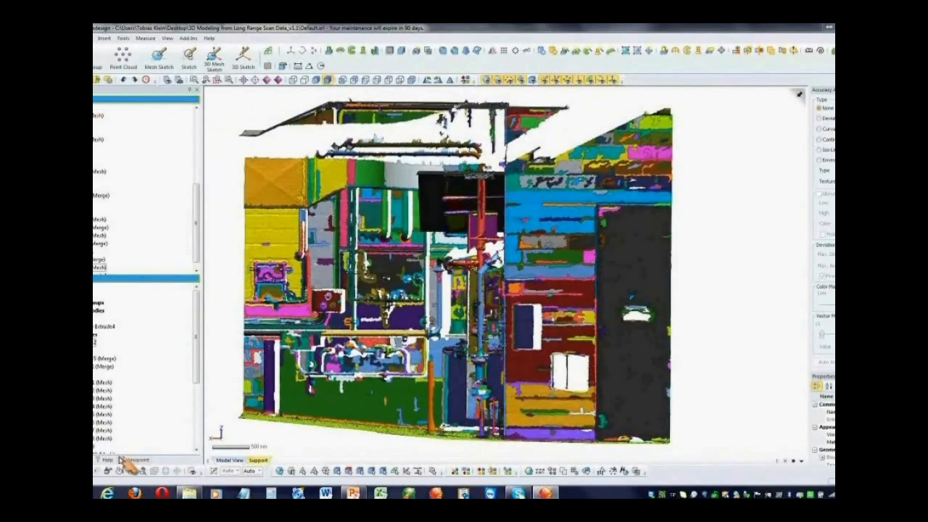
left_click(132, 461)
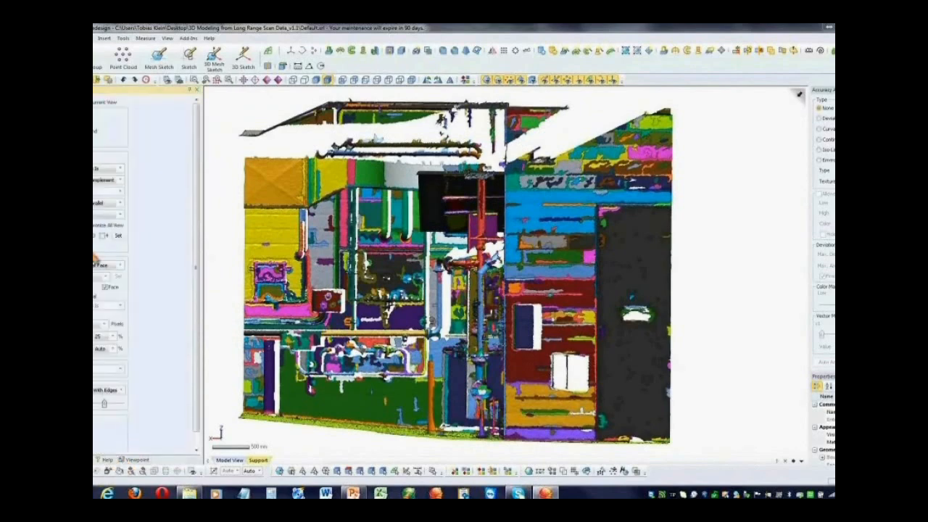
left_click(567, 80)
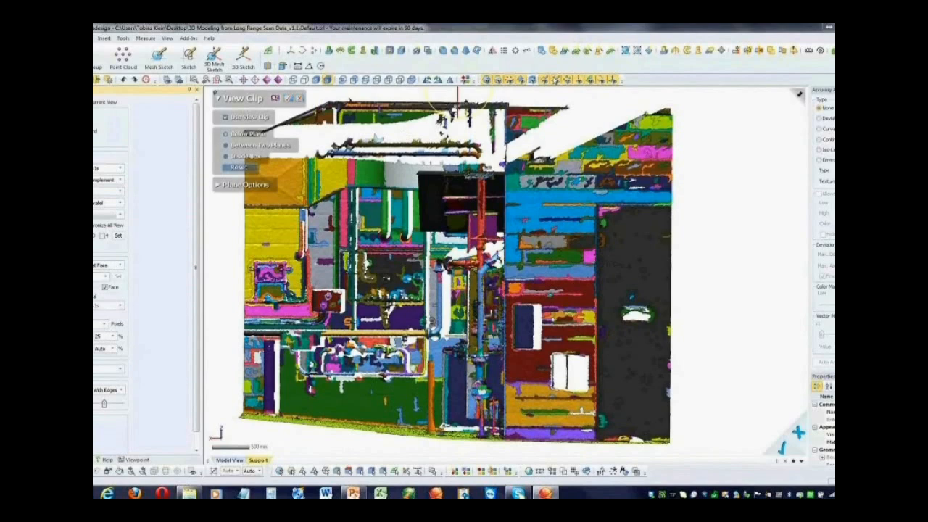
left_click(80, 460)
left_click_drag(200, 373, 201, 439)
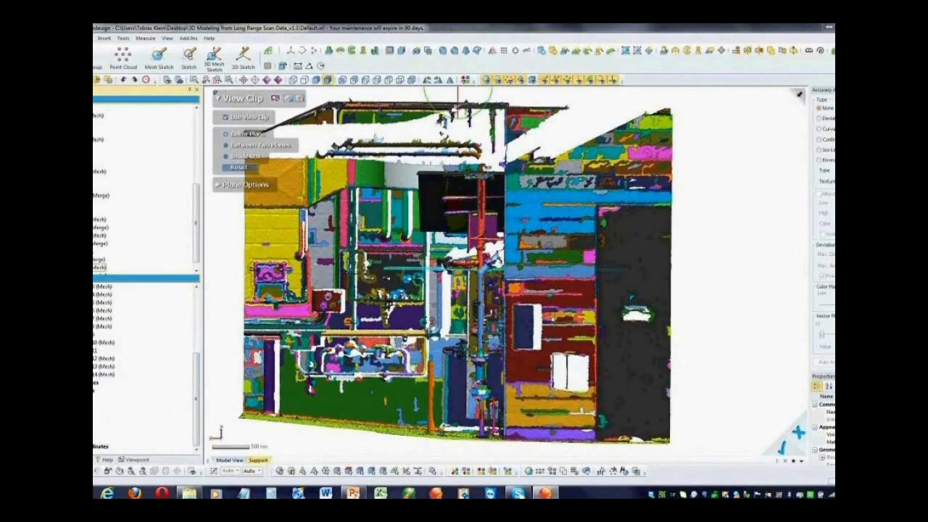
left_click(96, 400)
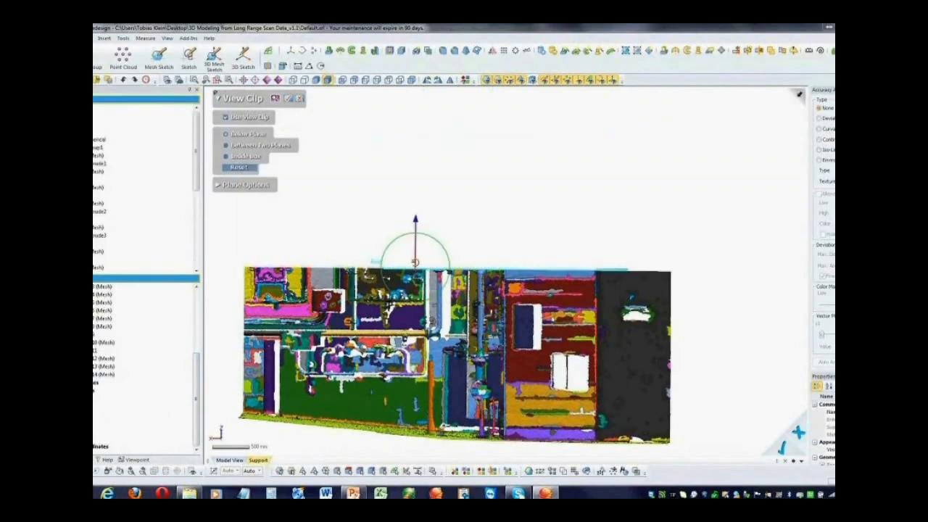
left_click_drag(416, 220, 421, 98)
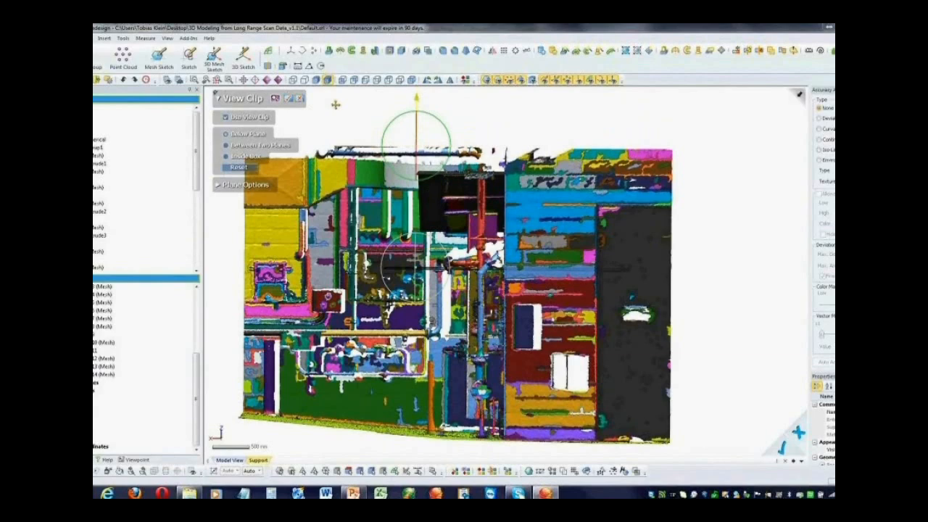
left_click(278, 97)
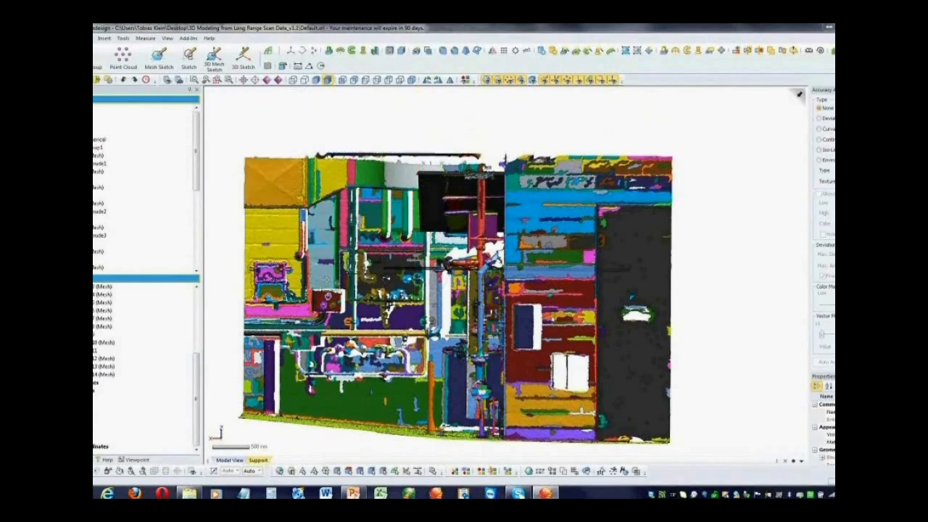
Set up a mesh sketch on the extruded surface's upper horizontal face with a 570 mm offset and a 1200 mm silhouette range
right_click_drag(327, 280, 328, 287)
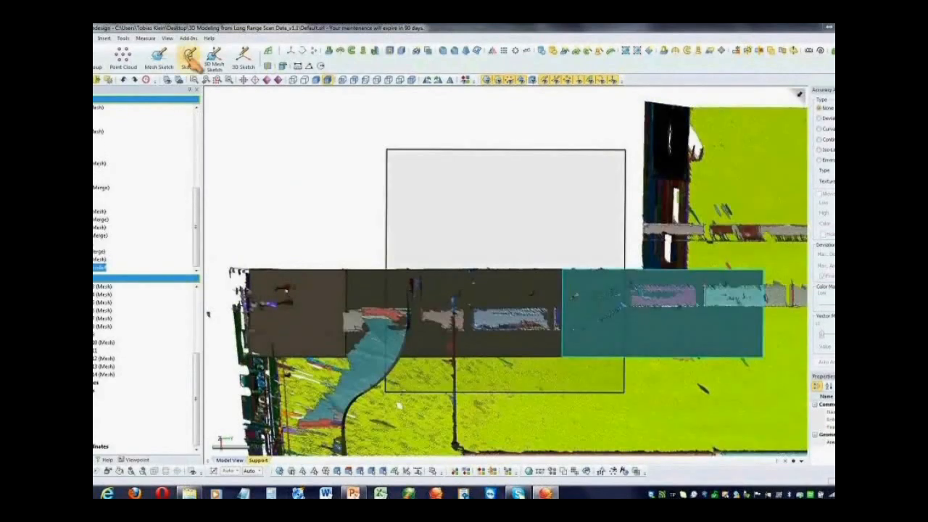
left_click(164, 60)
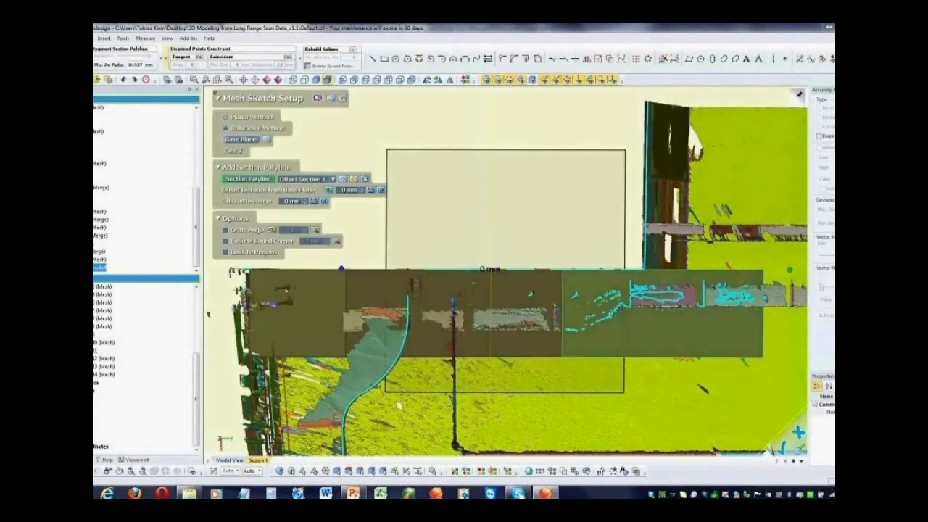
right_click_drag(327, 295, 324, 298)
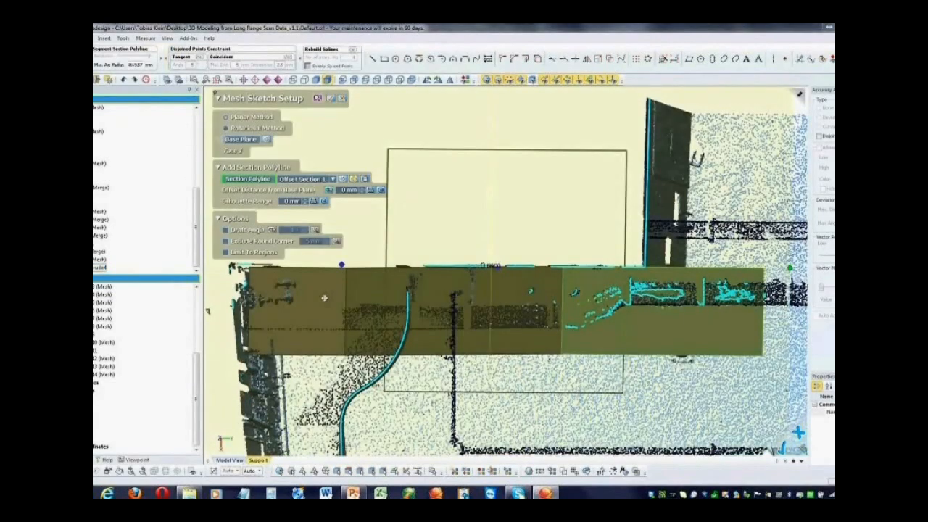
right_click_drag(324, 298, 522, 313)
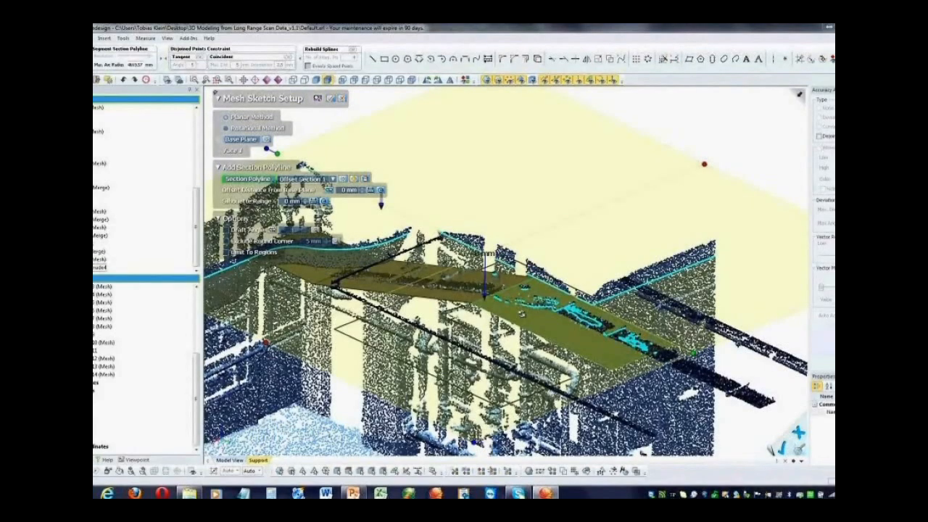
right_click_drag(522, 313, 599, 330)
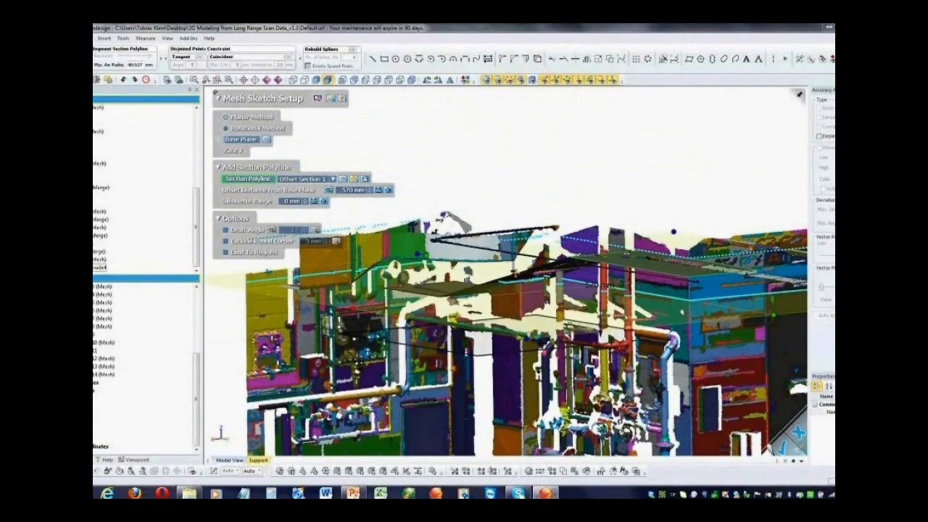
left_click_drag(513, 274, 455, 287)
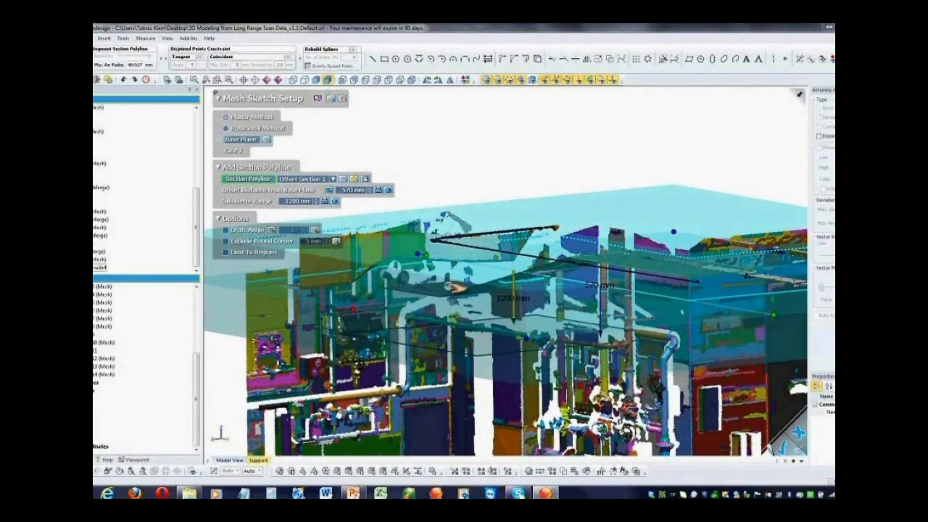
mouse_move(449, 287)
right_mouse_down()
mouse_move(595, 406)
mouse_move(334, 135)
mouse_move(467, 126)
right_mouse_up()
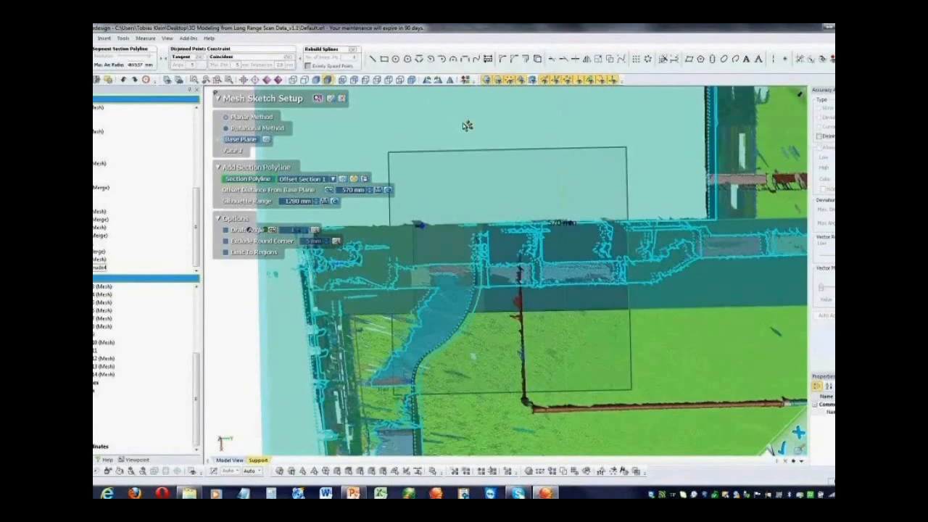
left_click(331, 97)
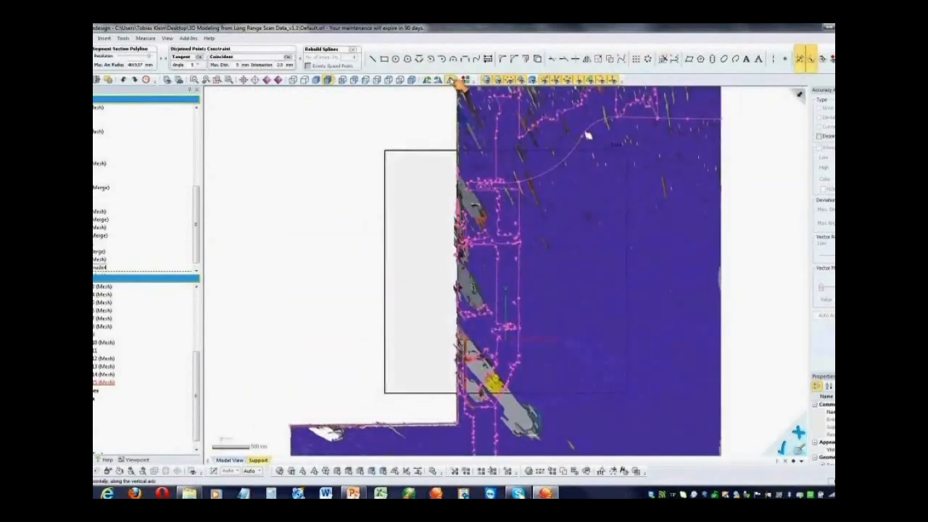
Draw a rectangle along the lower overhead run in plan view and fit its long edges to the section outline
left_click(453, 80)
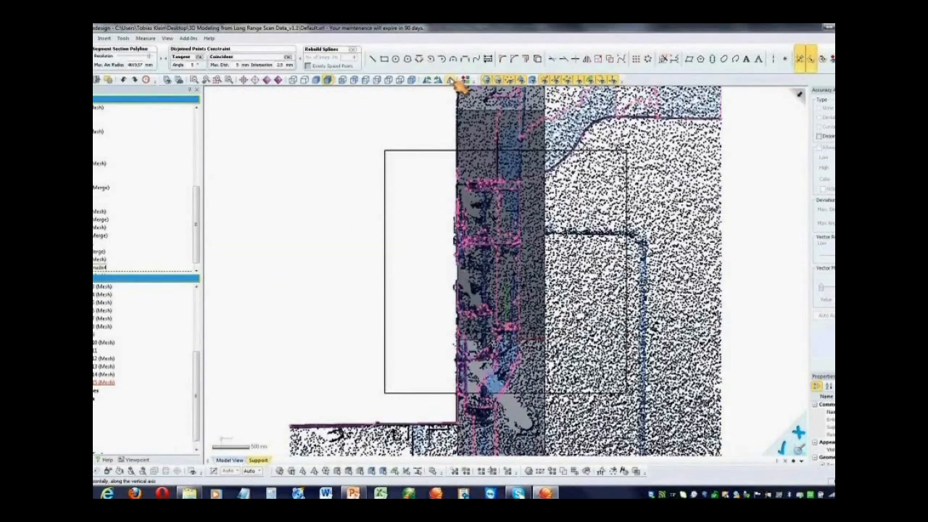
left_click(457, 81)
mouse_move(621, 298)
right_mouse_down()
mouse_move(381, 81)
mouse_move(349, 83)
mouse_move(359, 91)
right_mouse_up()
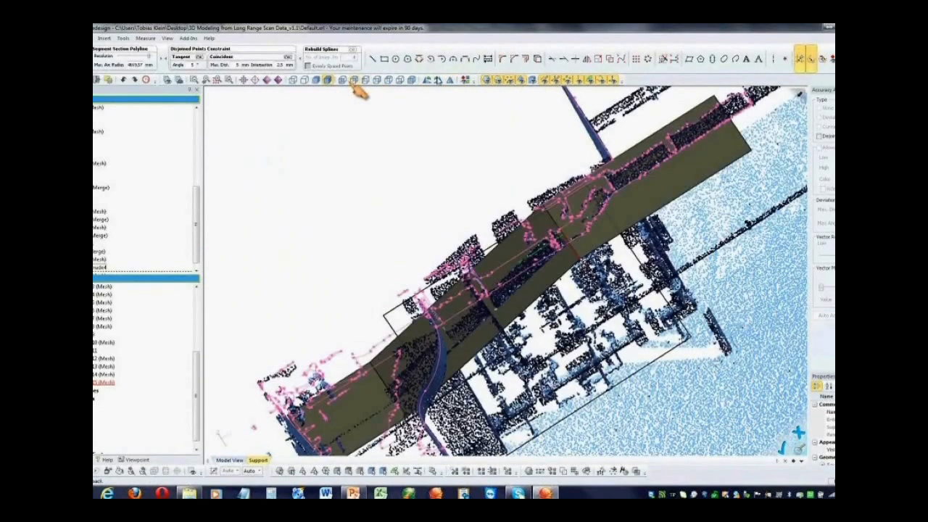
left_click(353, 83)
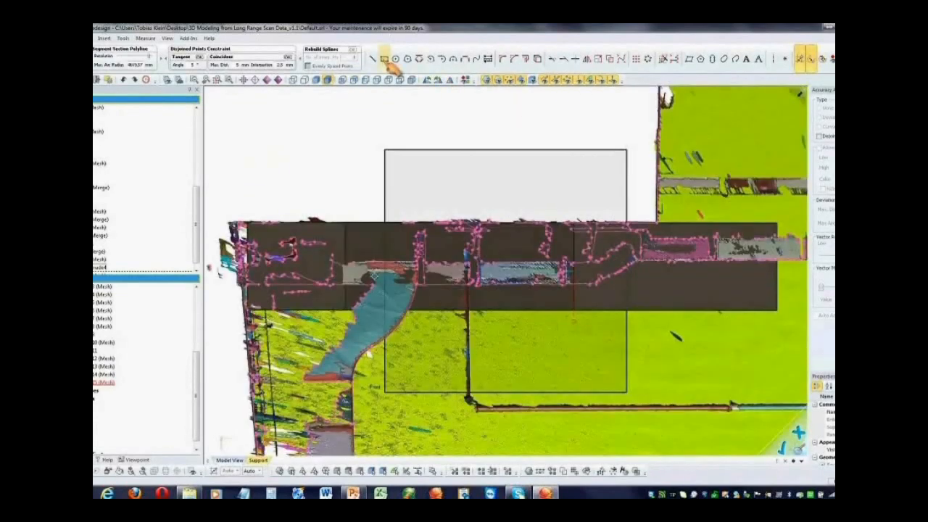
left_click(385, 60)
left_click_drag(311, 262, 513, 291)
key("Escape")
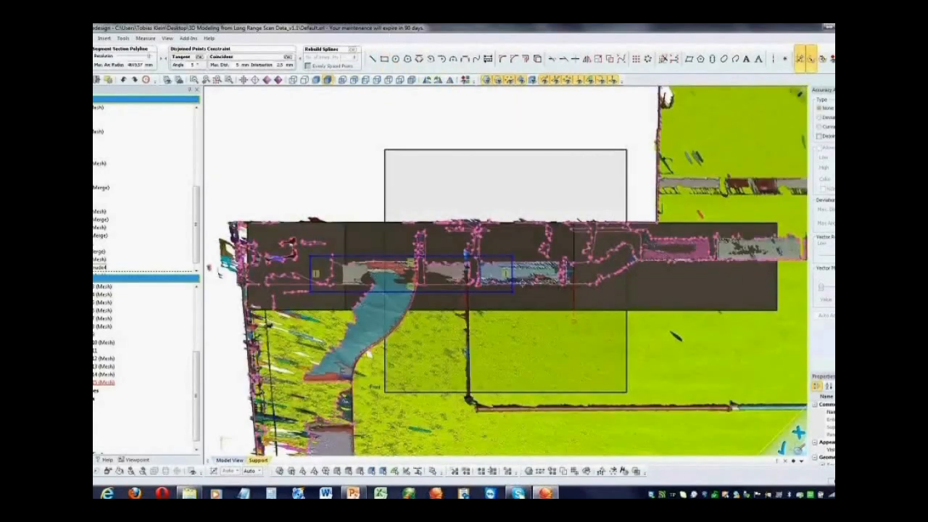
left_click(500, 262)
left_click(453, 286)
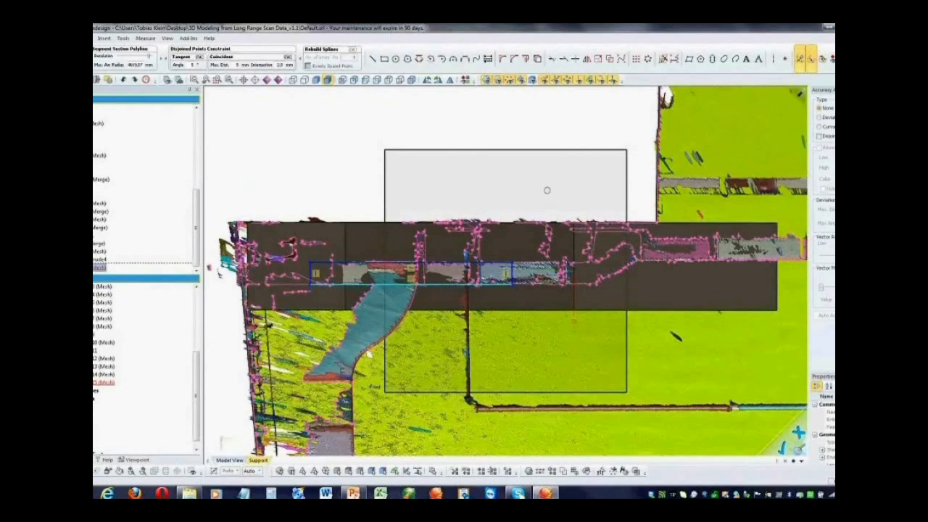
Draw a second rectangle around the upper overhead run, fit it to the section outline and lengthen both rectangles until their ends overlap
left_click(385, 59)
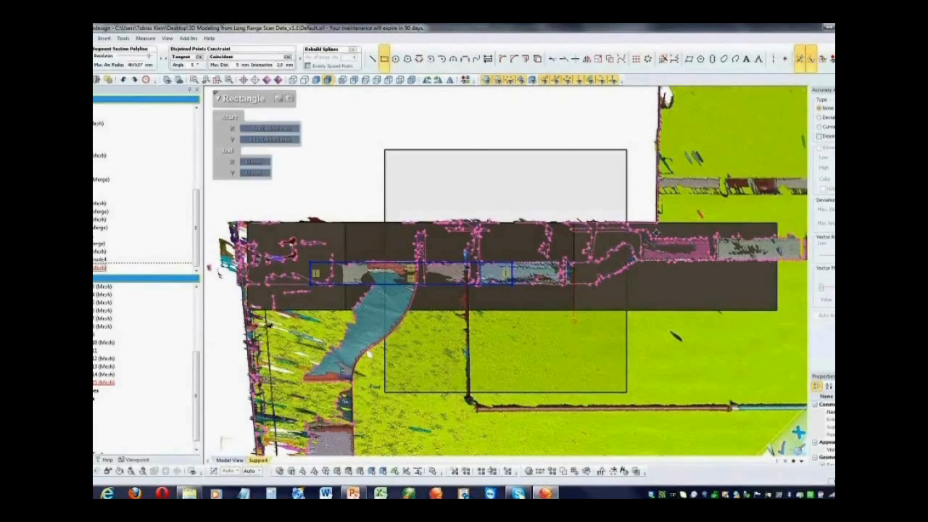
left_click(654, 234)
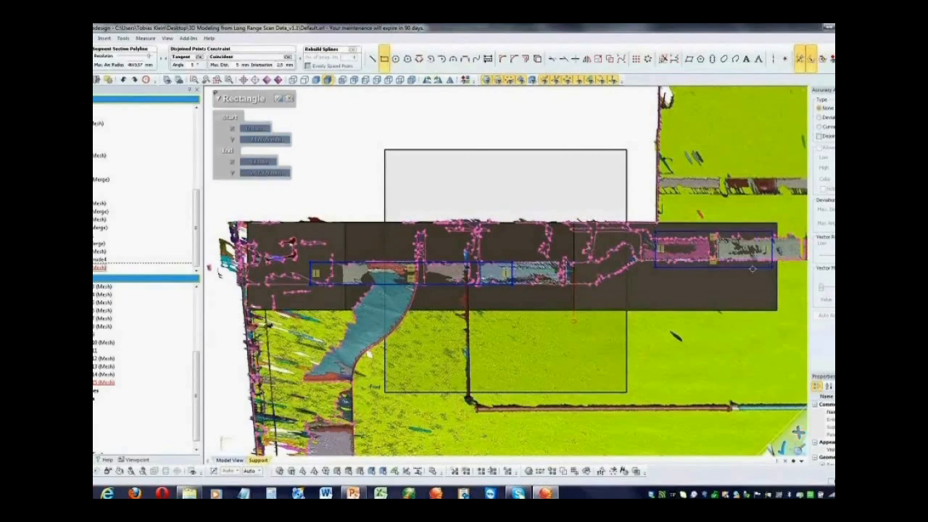
left_click(773, 265)
left_click_drag(741, 232, 740, 240)
mouse_move(655, 250)
left_mouse_down()
mouse_move(595, 249)
mouse_move(616, 273)
mouse_move(650, 276)
left_mouse_up()
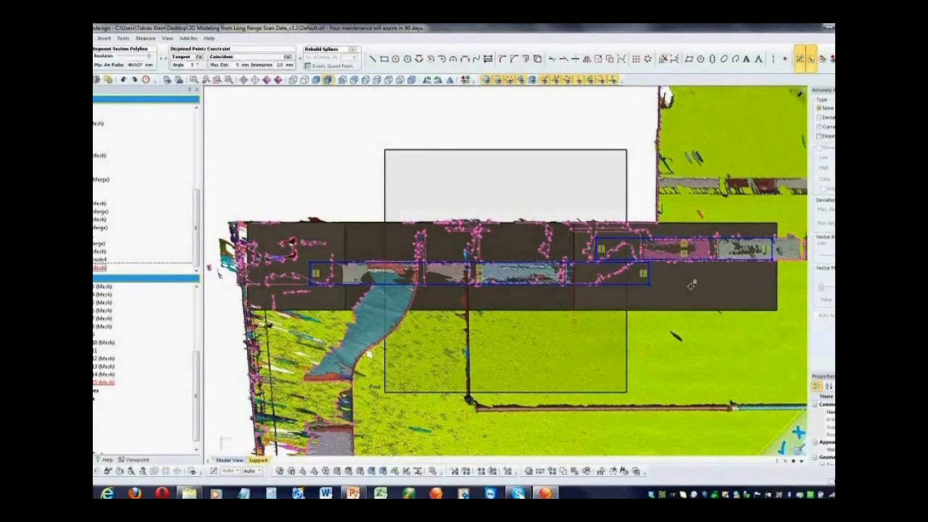
Draw a fitted line along the sloping section edge that connects the two overlapping rectangles
left_click(427, 80)
left_click(427, 80)
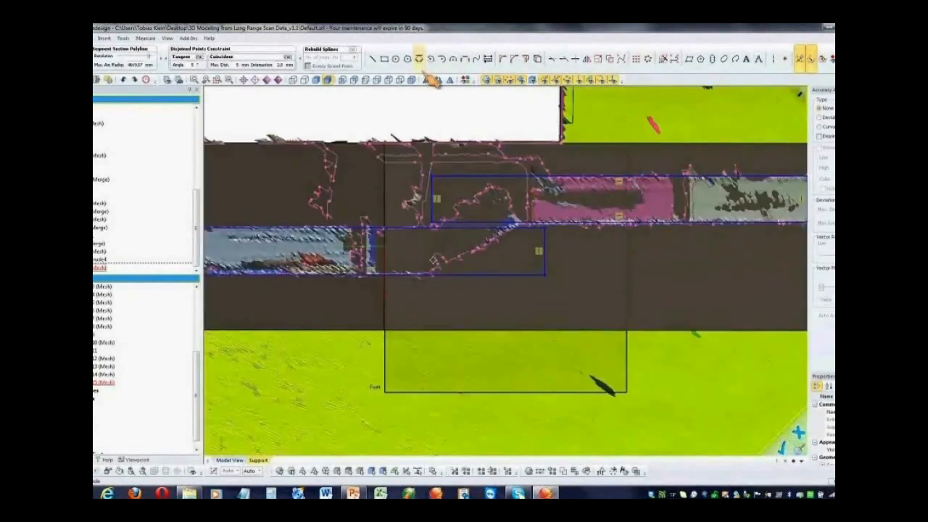
left_click(372, 58)
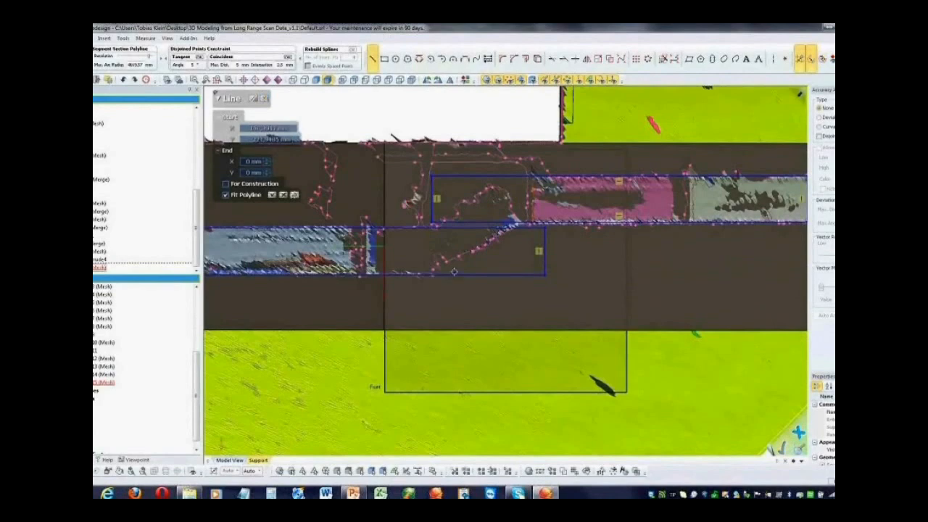
scroll(454, 272, "up", 1)
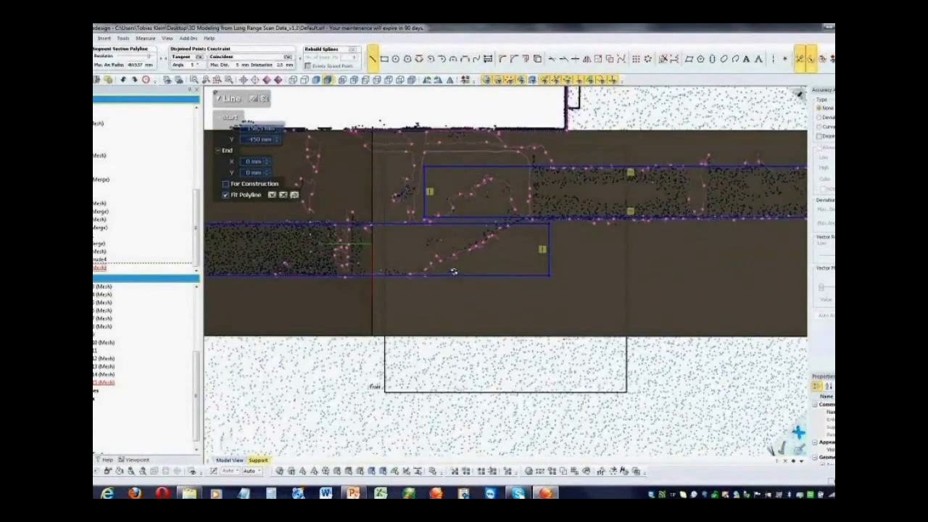
scroll(454, 272, "up", 2)
left_click(524, 206)
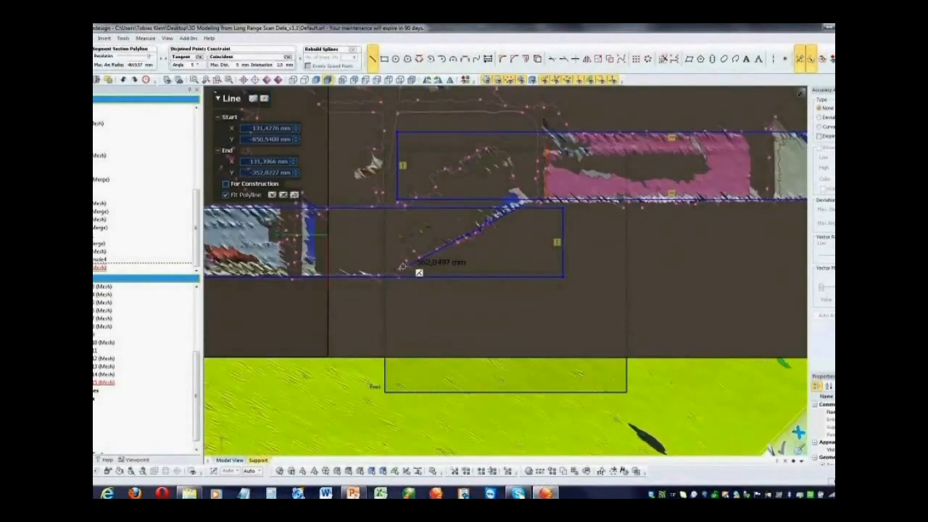
left_click(411, 272)
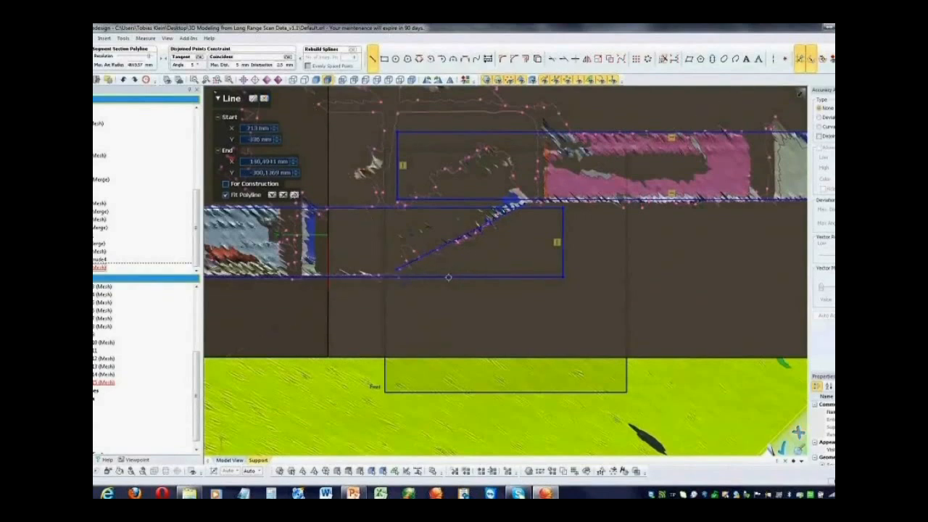
Dimension the short end edge of the lower run's rectangle and set it to 296 mm
key("Escape")
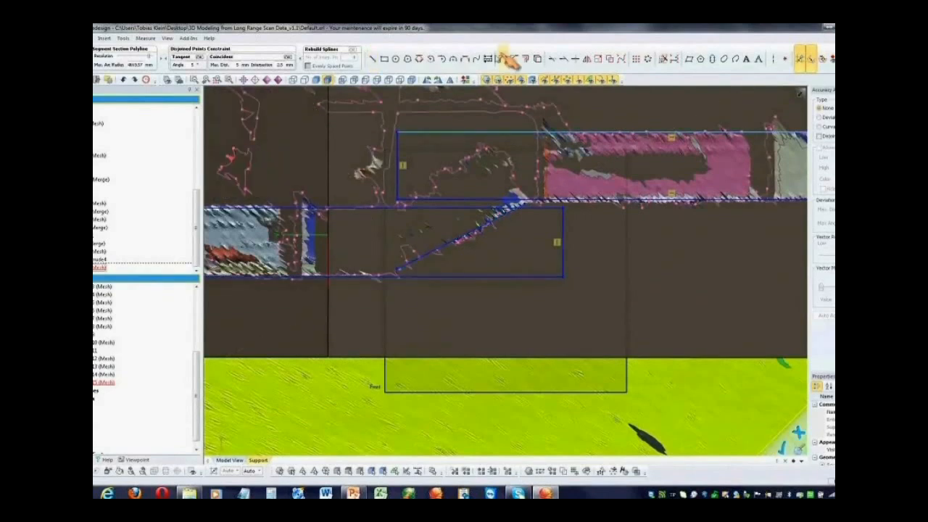
left_click(488, 58)
left_click(563, 226)
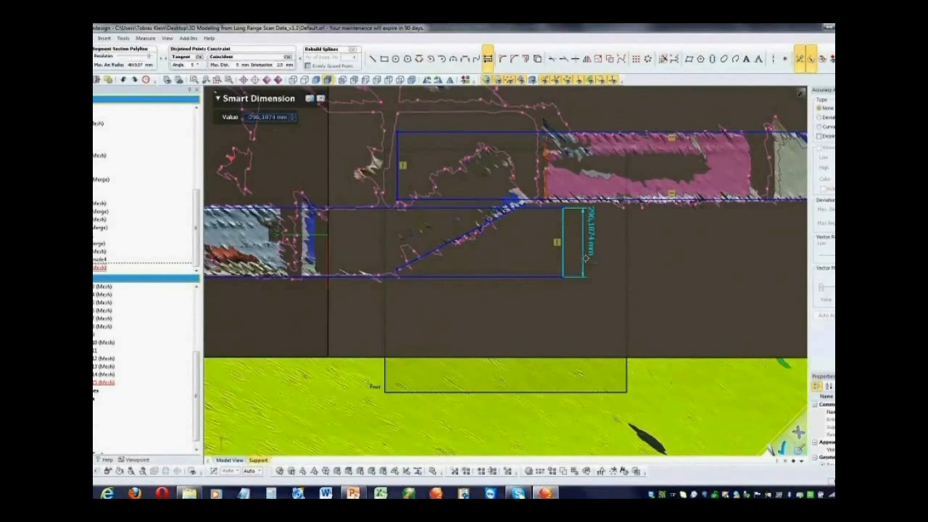
left_click(602, 250)
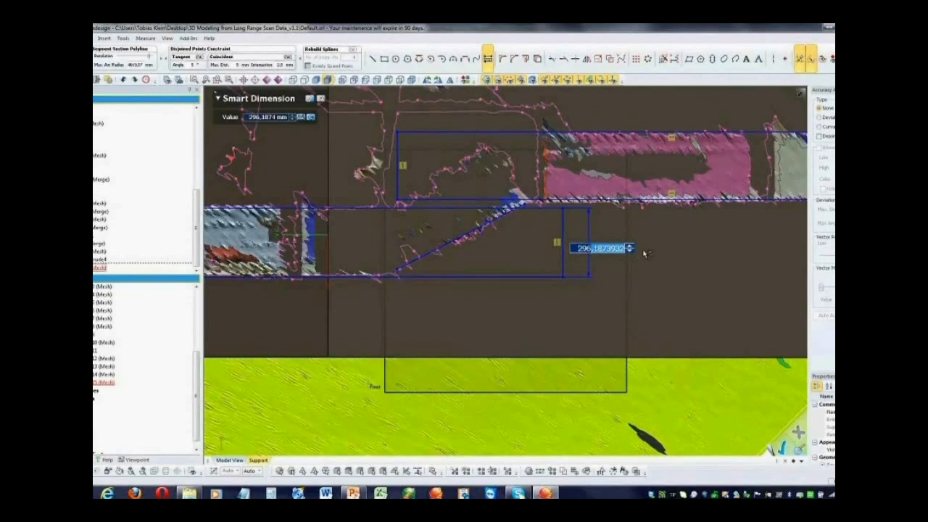
type("296")
key("Return")
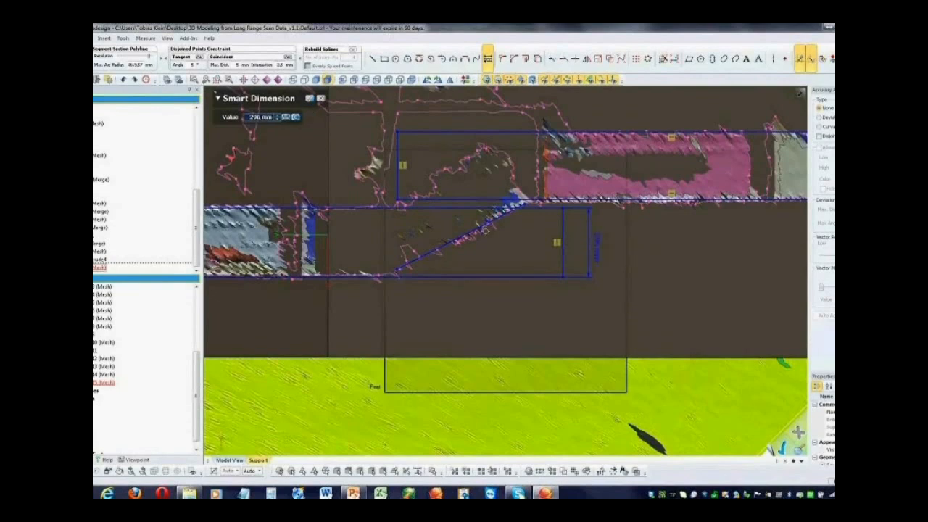
Offset the fitted sloping line by 296 mm towards its upper side to form the transition's second edge
left_click(527, 58)
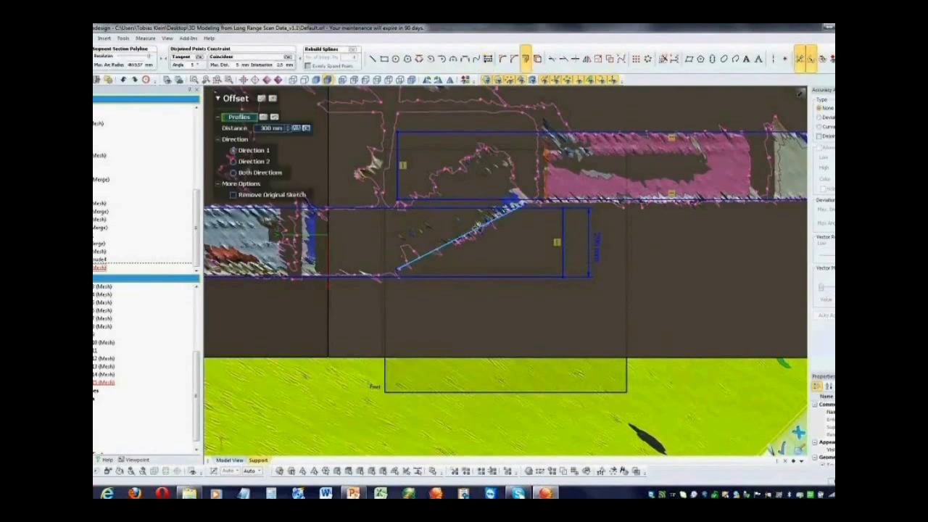
left_click(477, 227)
left_click(247, 172)
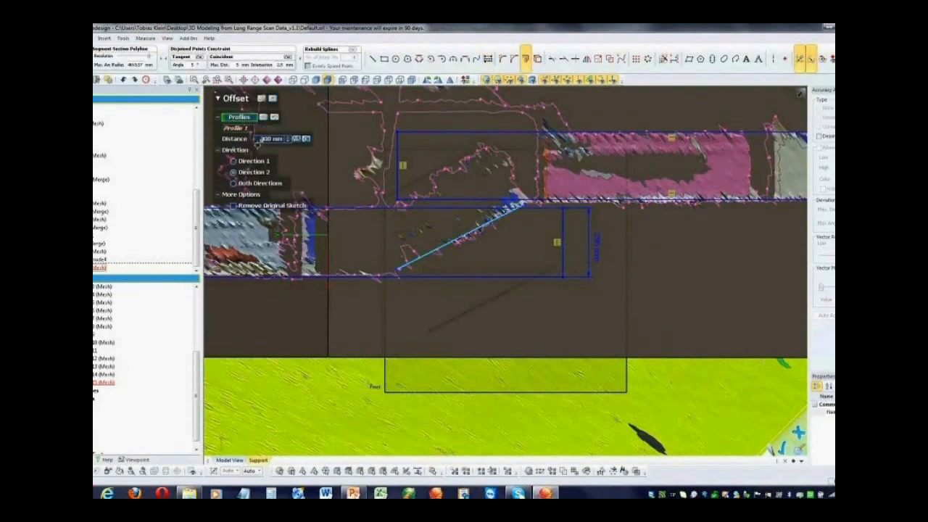
double_click(264, 140)
type("296")
key("Return")
left_click(262, 100)
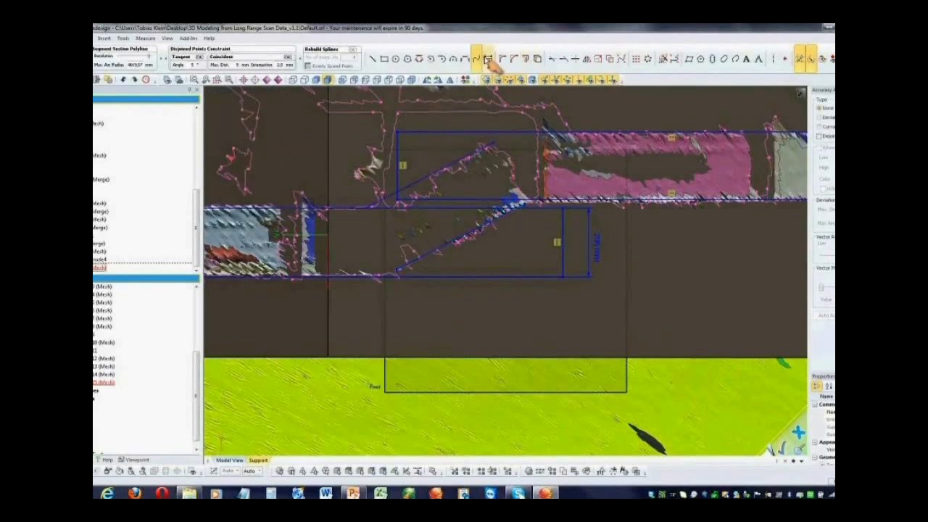
Dimension the distance between the two parallel sloping lines of the transition
left_click(489, 61)
left_click(460, 159)
left_click(470, 228)
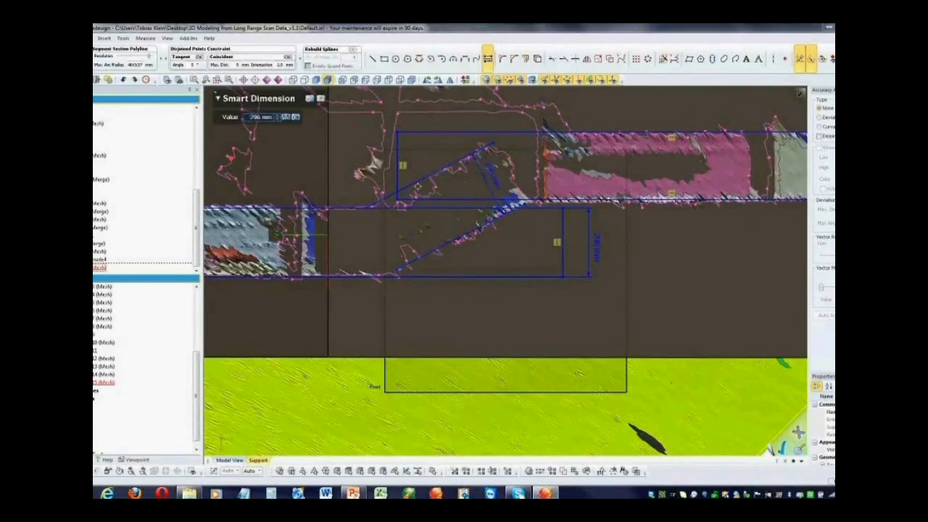
left_click(494, 179)
Dimension the distance between the long edges of the upper run's rectangle and set it to 295 mm
left_click(489, 61)
left_click(542, 198)
left_click(537, 134)
left_click(596, 165)
double_click(598, 165)
type("295")
key("Return")
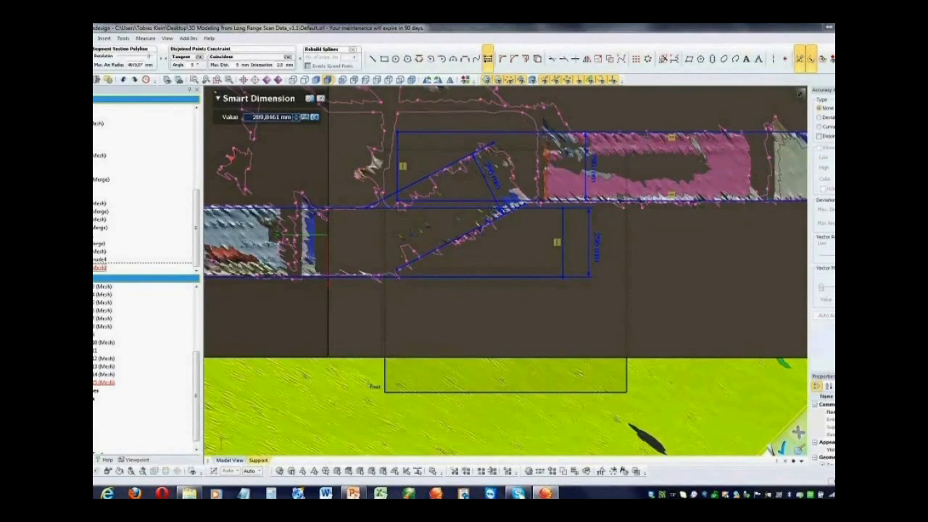
key("Escape")
left_click_drag(597, 206, 630, 172)
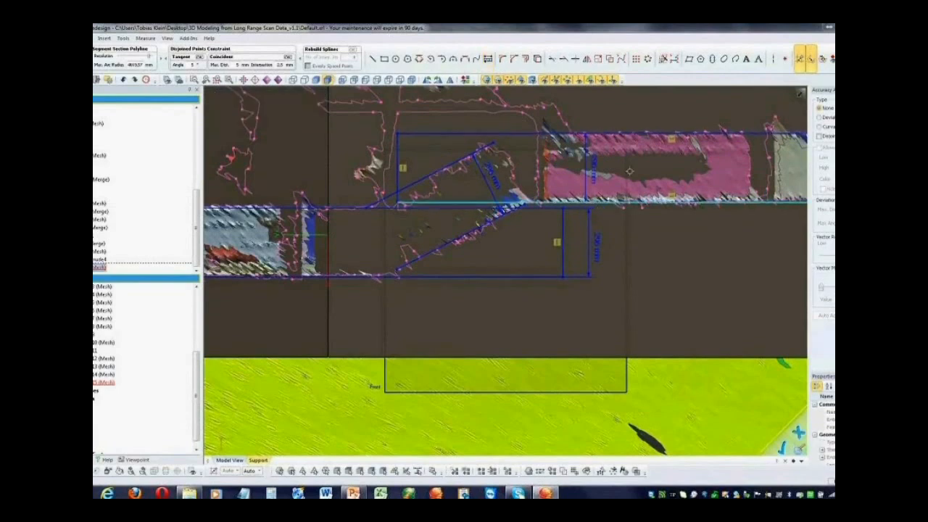
Try to power-trim the upper sloping line and the upper run's long edge, and undo the last trim
left_click(553, 60)
left_click(256, 120)
left_click(459, 160)
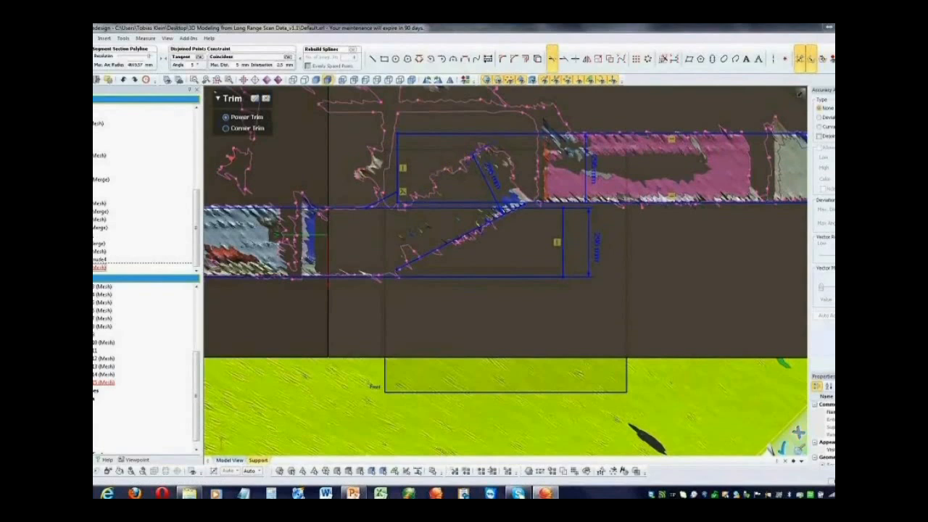
left_click(470, 134)
key("ctrl+z")
Corner-trim the sloping lines with the long edges of both runs and delete the leftover short end edge
left_click(247, 129)
left_click(383, 200)
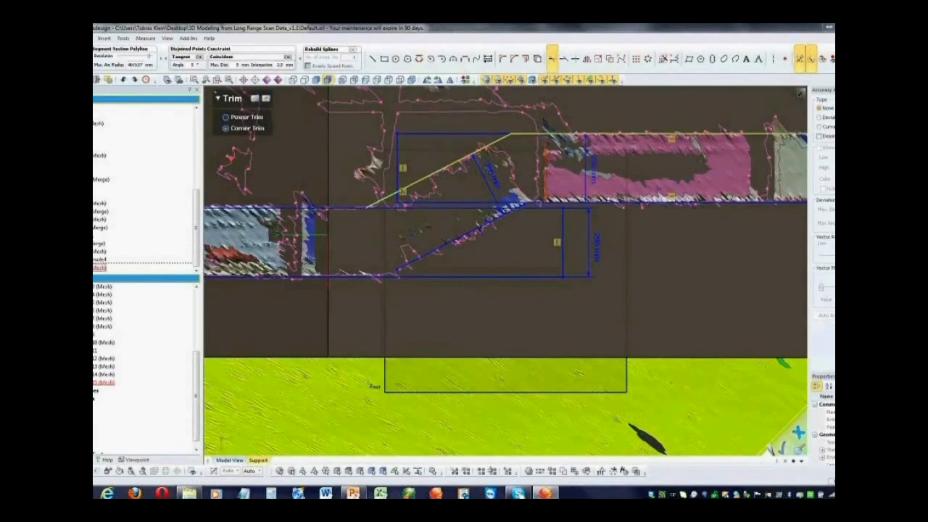
left_click(346, 208)
left_click(355, 276)
left_click(421, 258)
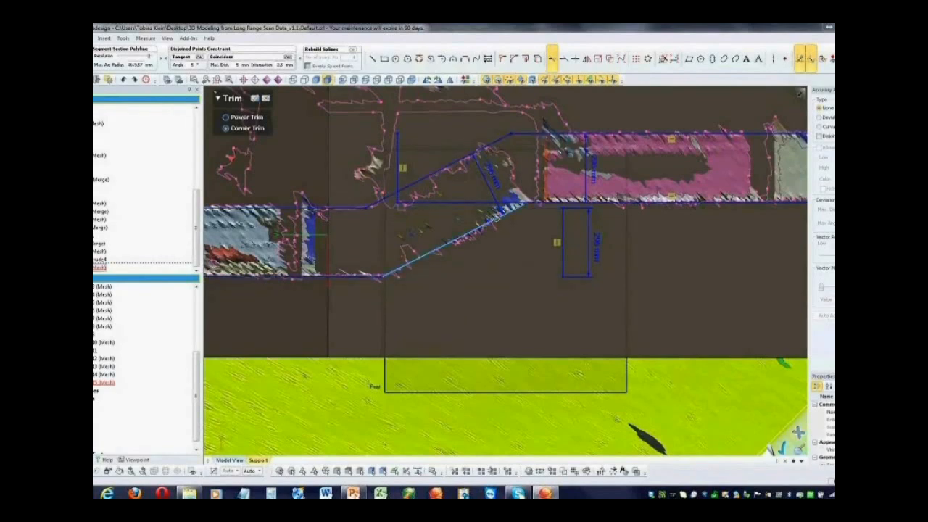
key("Escape")
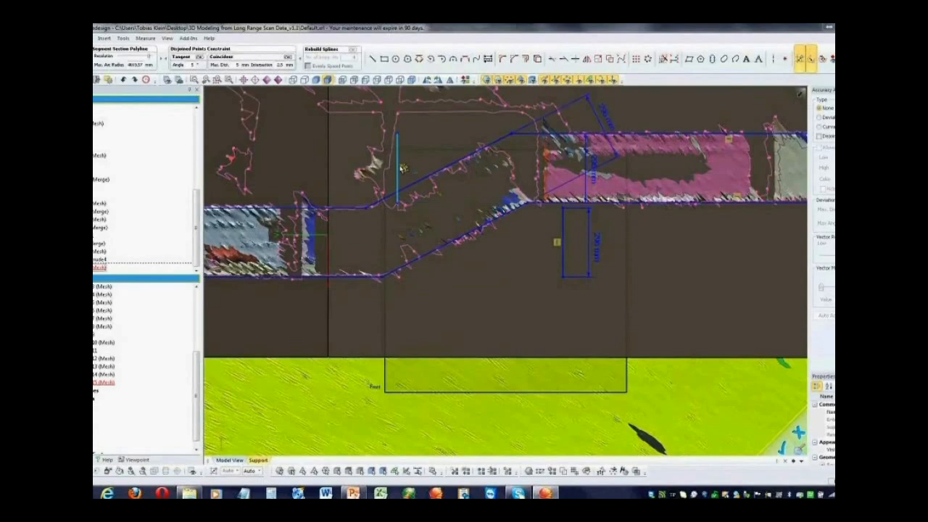
left_click(564, 224)
key("Delete")
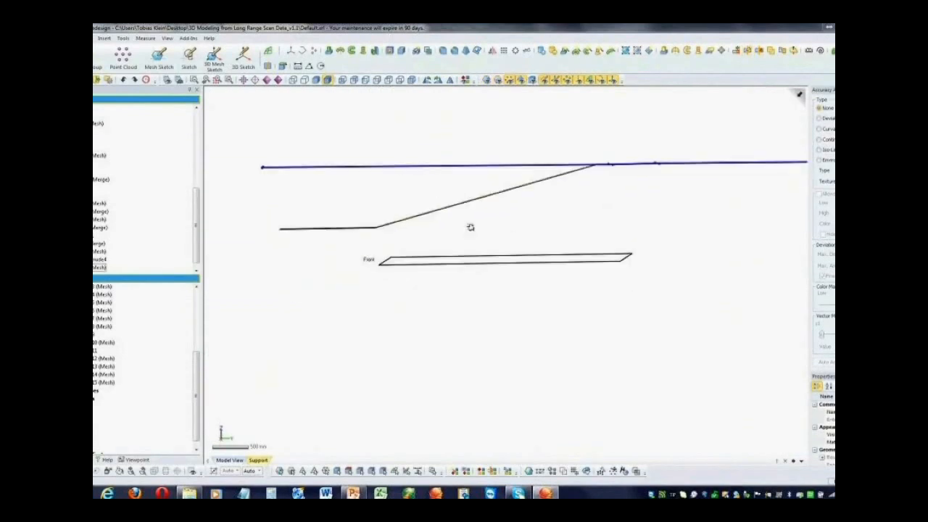
Start thickening the trimmed overhead run surface with the scan mesh shown, and set the thickness to 10 mm
right_click_drag(471, 227, 461, 268)
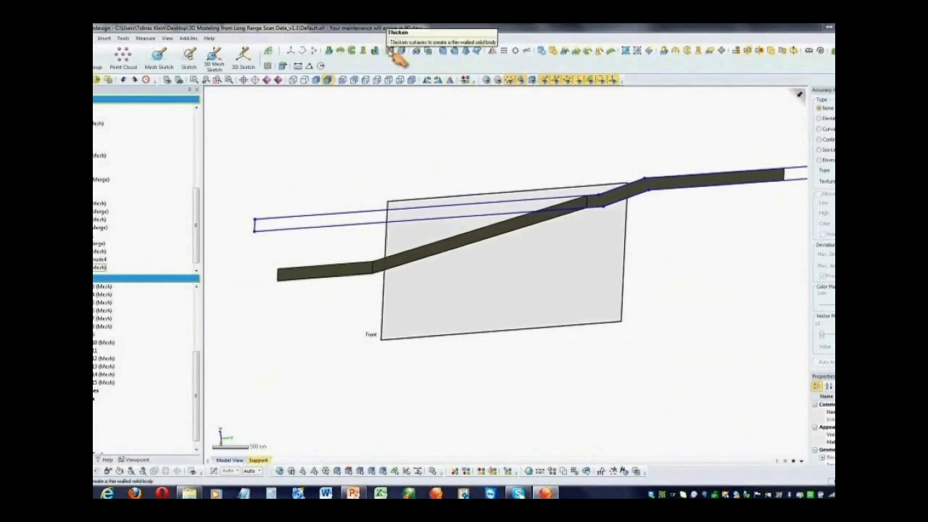
left_click(392, 51)
left_click(342, 271)
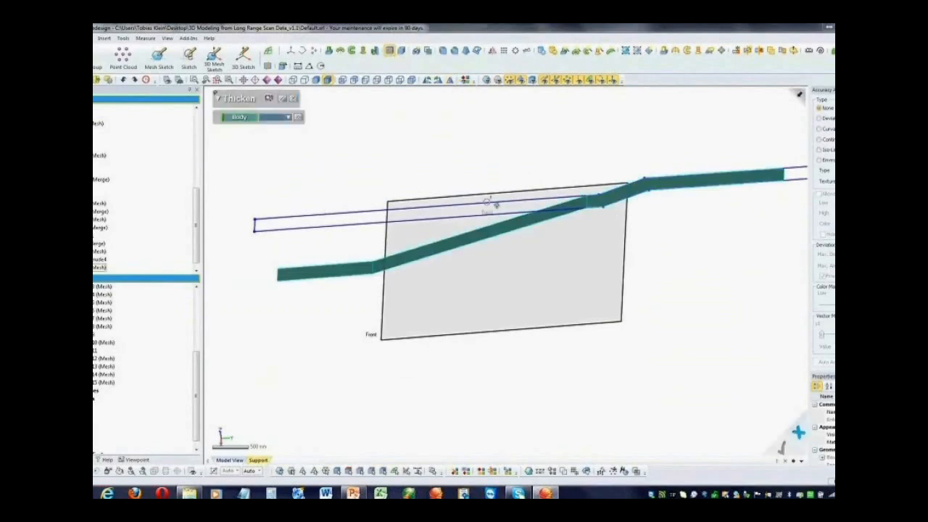
left_click(496, 81)
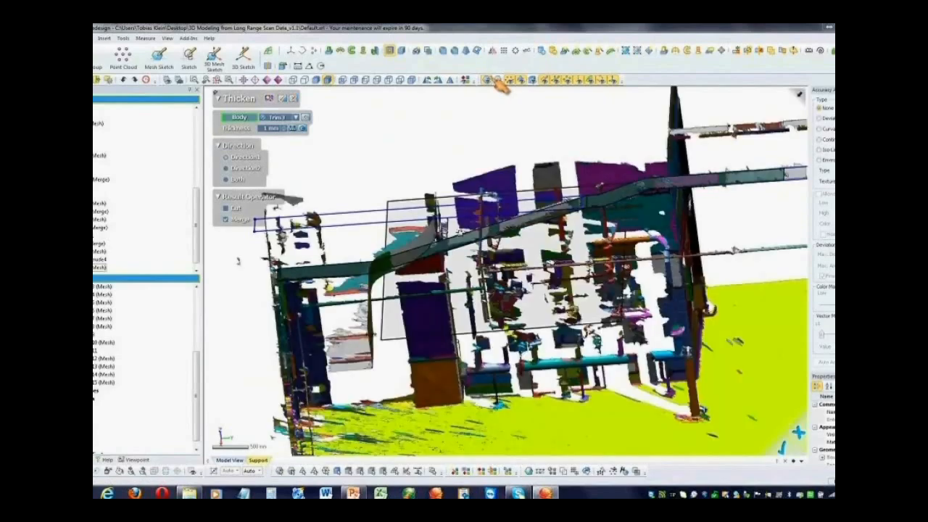
mouse_move(540, 308)
right_mouse_down()
mouse_move(548, 281)
mouse_move(490, 261)
right_mouse_up()
scroll(506, 272, "up", 5)
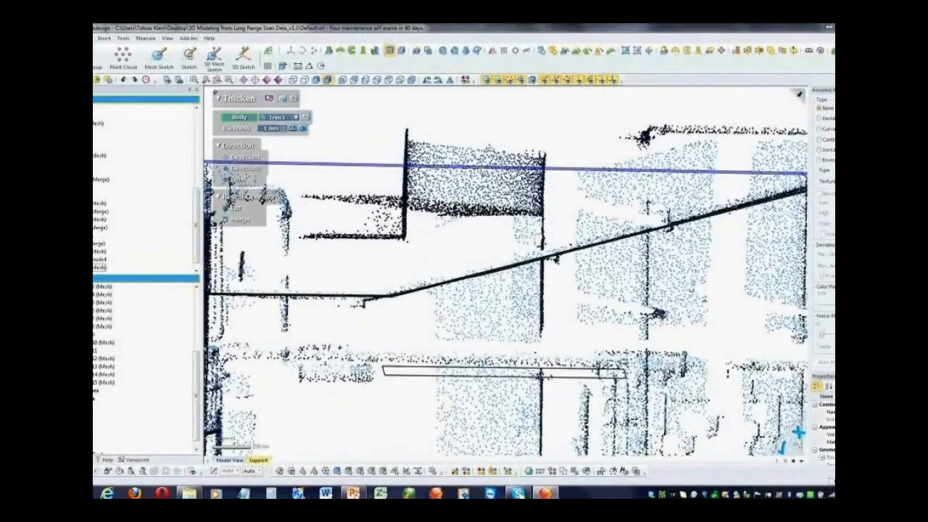
type("10")
key("Return")
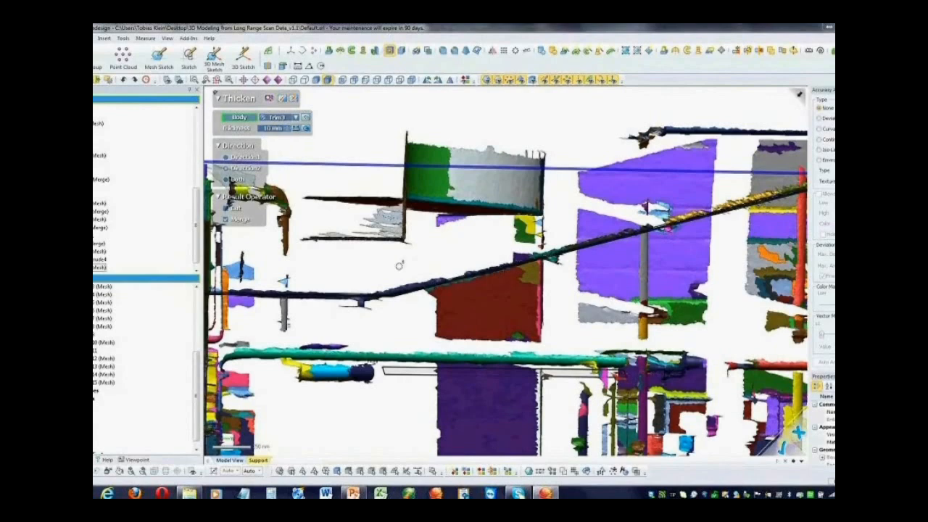
Set the thickness to 20 mm in both directions and apply it to the overhead run surface
right_click_drag(389, 295, 276, 134, "shift")
double_click(278, 129)
type("20")
key("Return")
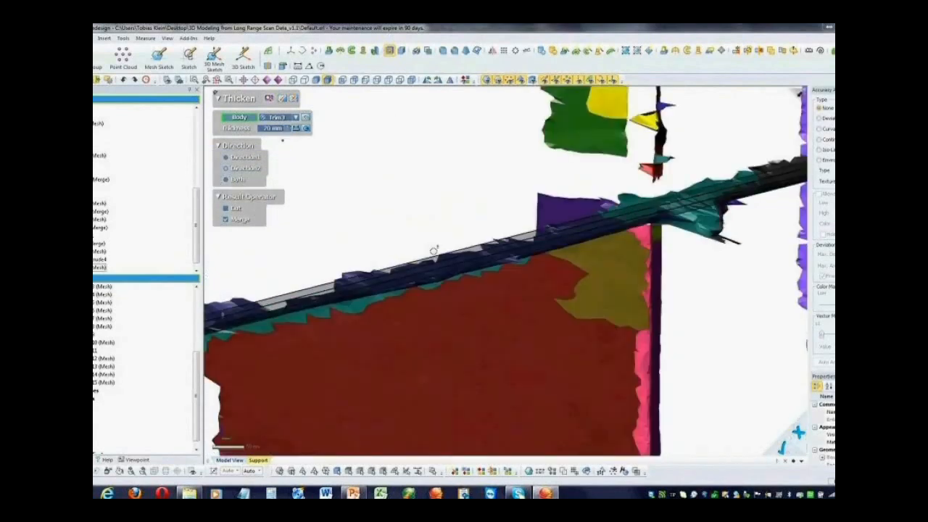
right_click_drag(477, 288, 482, 300)
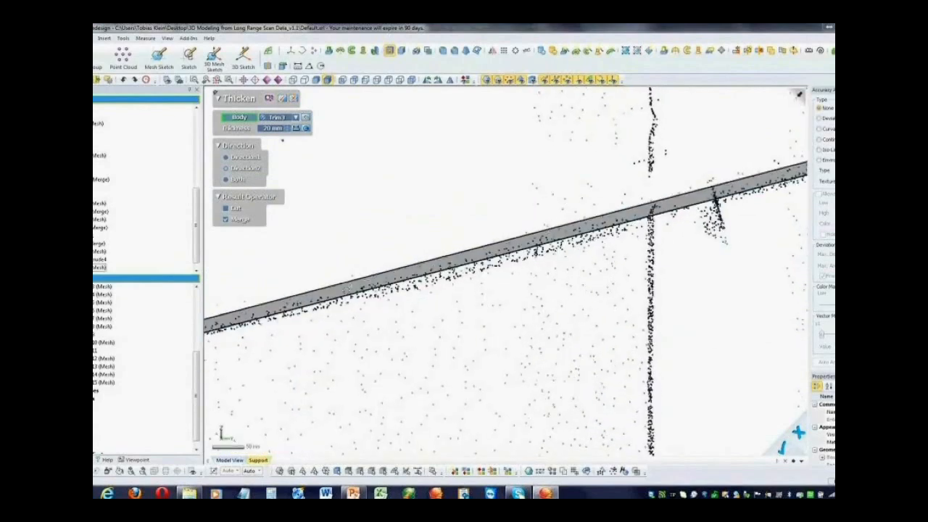
left_click(239, 180)
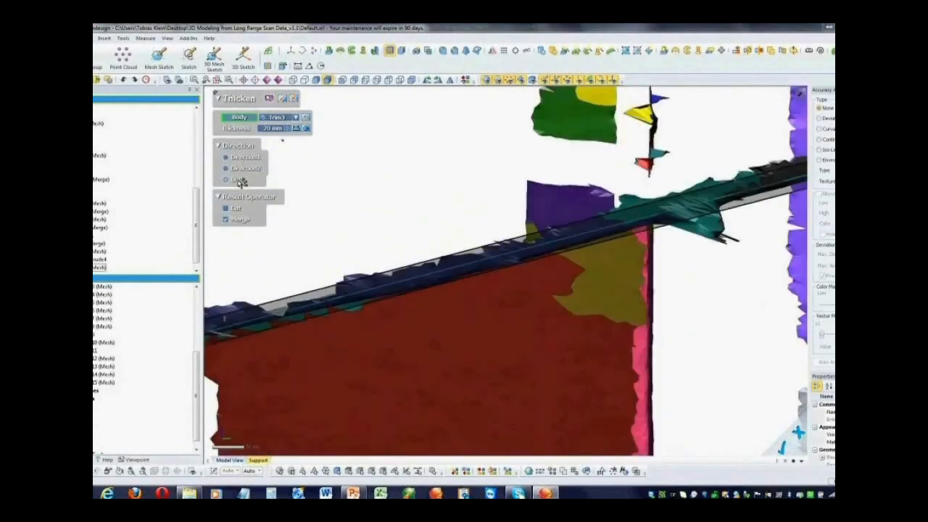
left_click(286, 99)
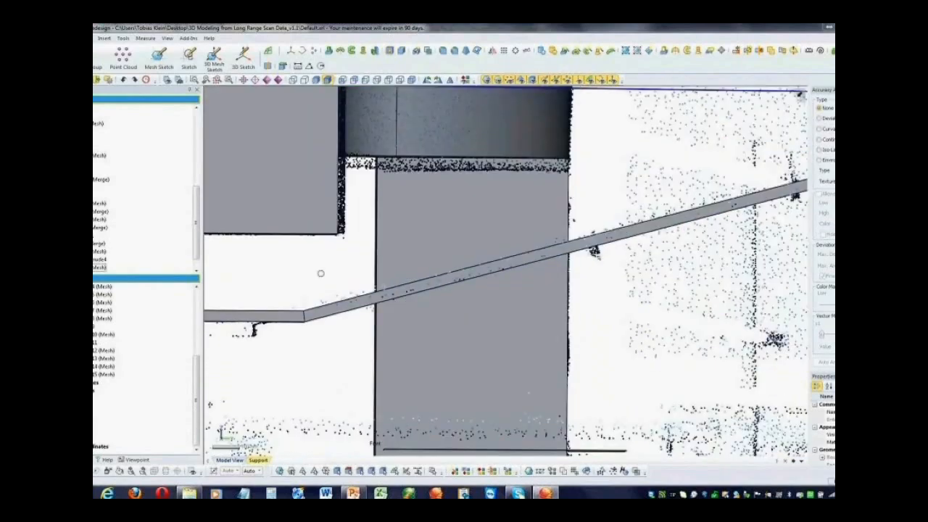
Examine the thickened overhead run against the scan mesh and the other modelled bodies from several angles
scroll(429, 339, "down", 3)
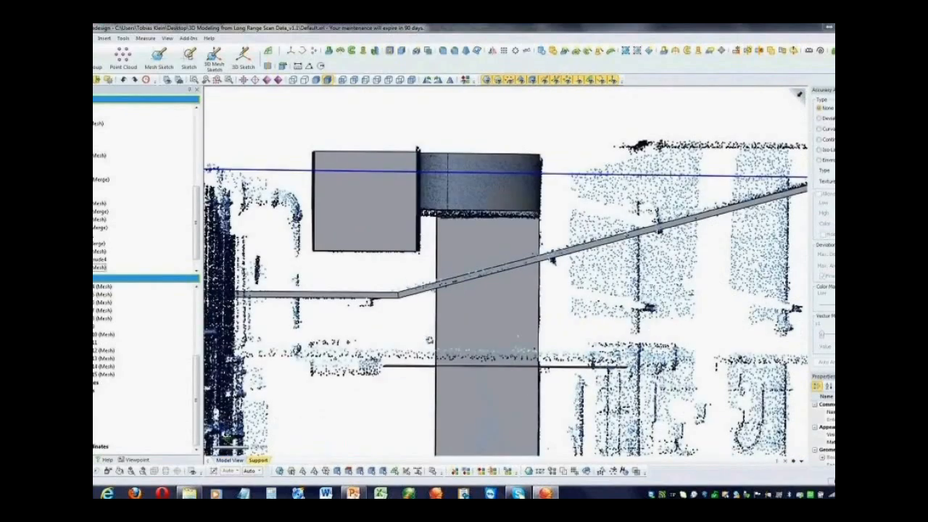
right_click_drag(429, 339, 339, 412)
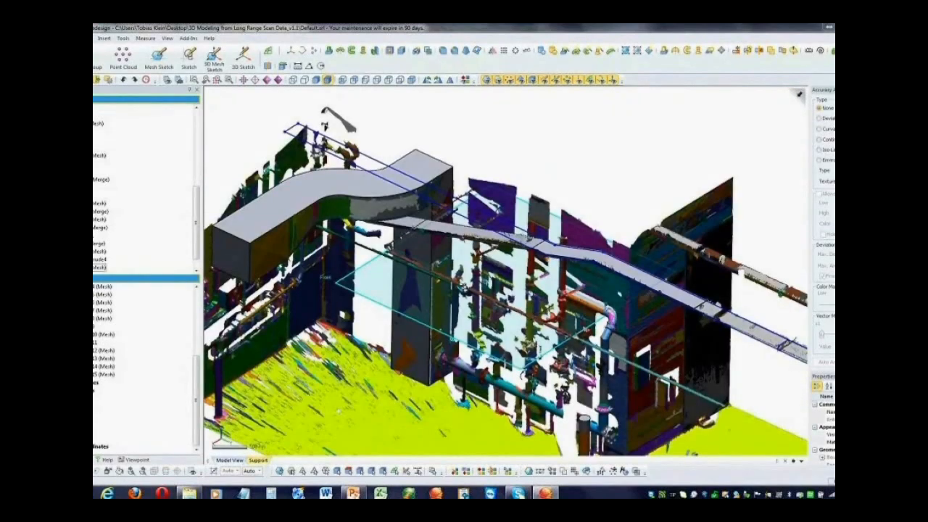
right_click_drag(339, 412, 334, 376)
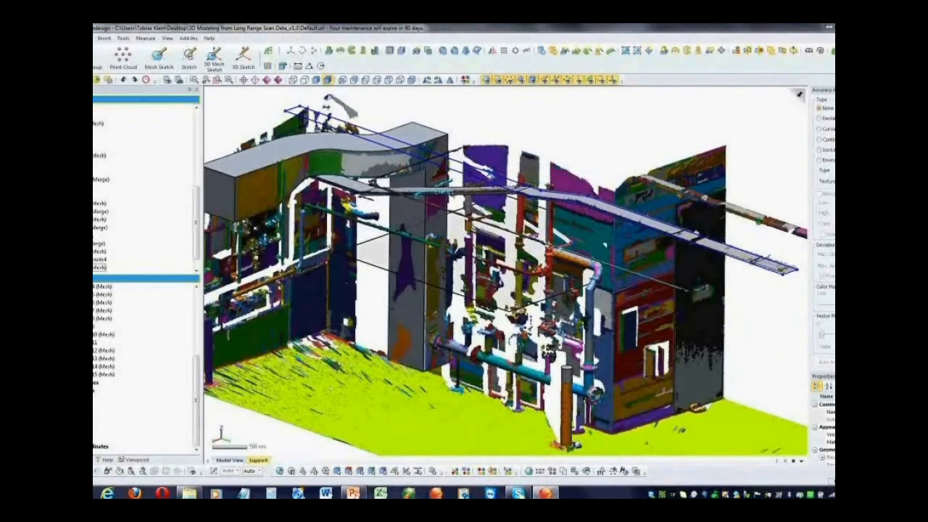
right_click_drag(332, 388, 341, 374)
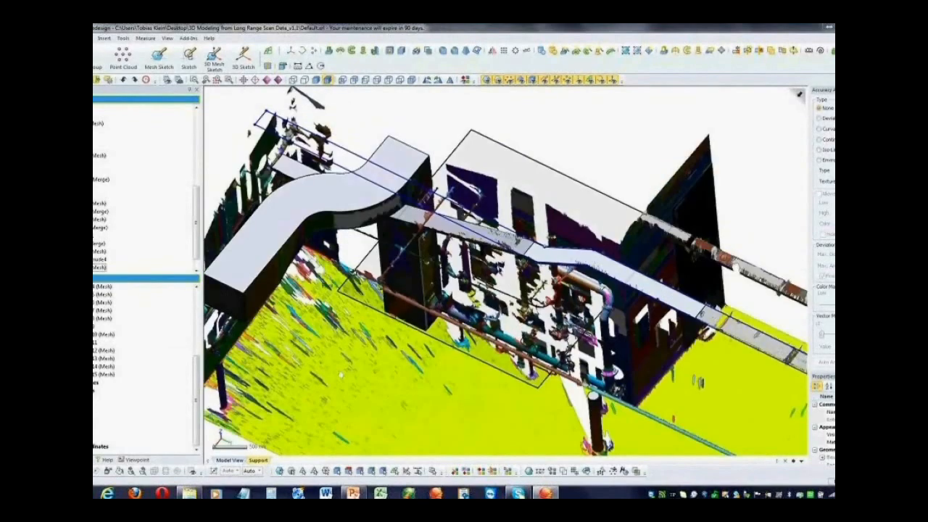
right_click_drag(340, 375, 325, 286)
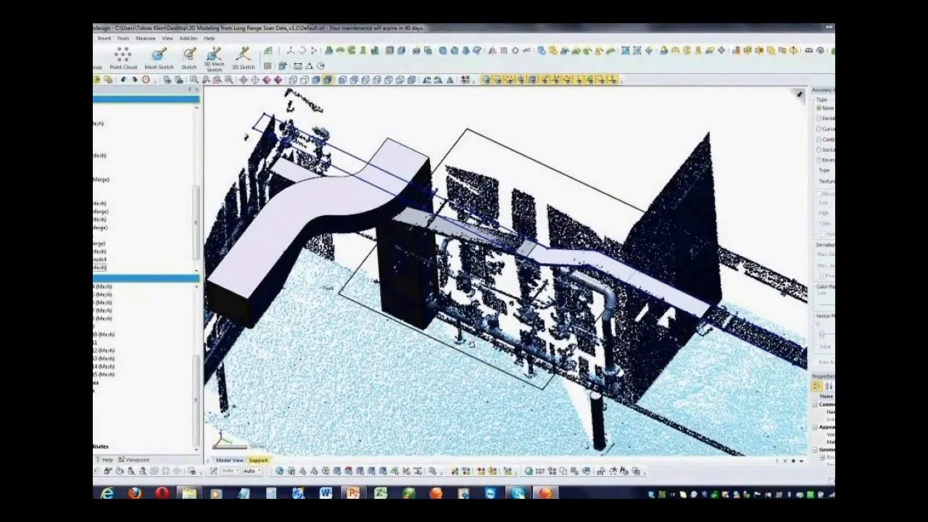
right_click_drag(472, 344, 452, 249)
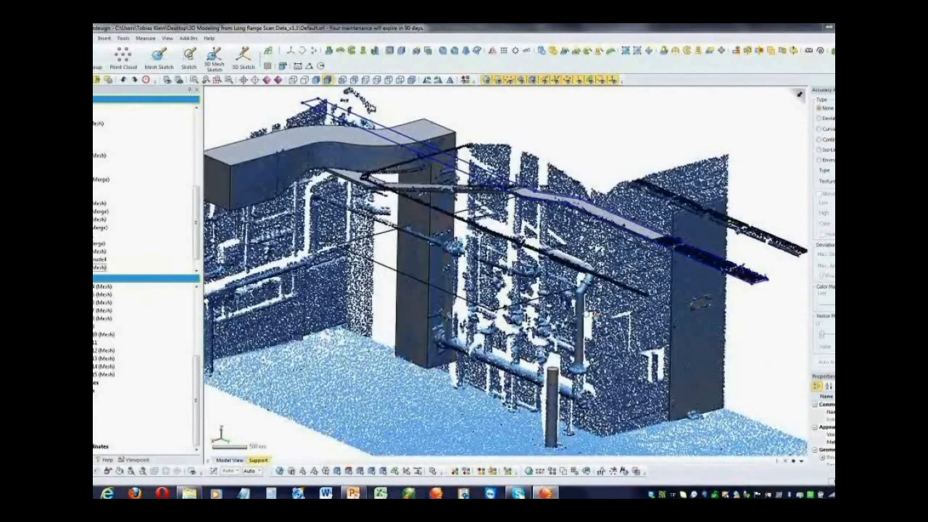
right_click_drag(596, 317, 568, 115)
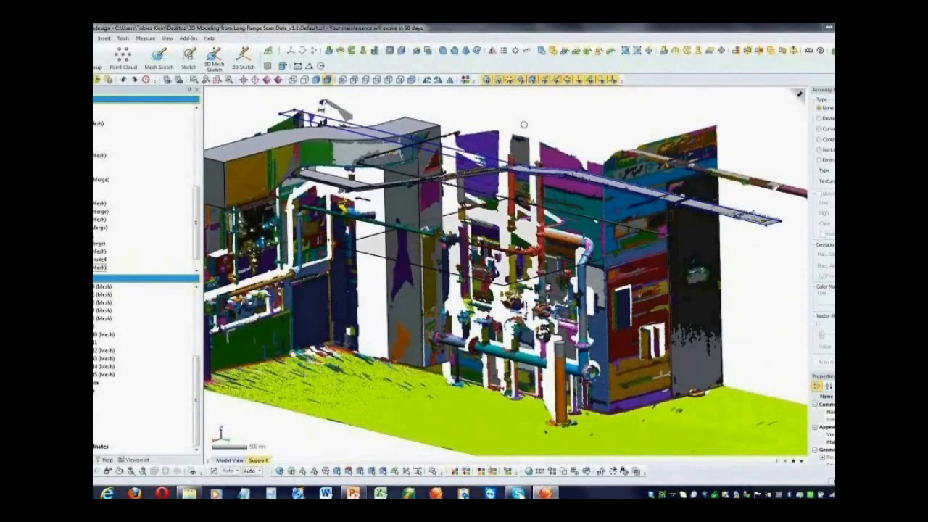
right_click_drag(524, 125, 549, 107)
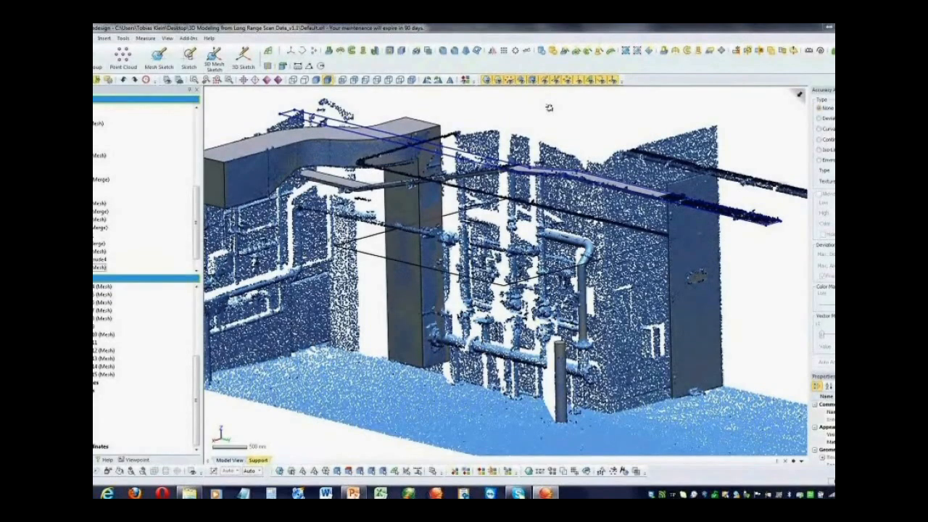
right_click_drag(549, 107, 575, 112)
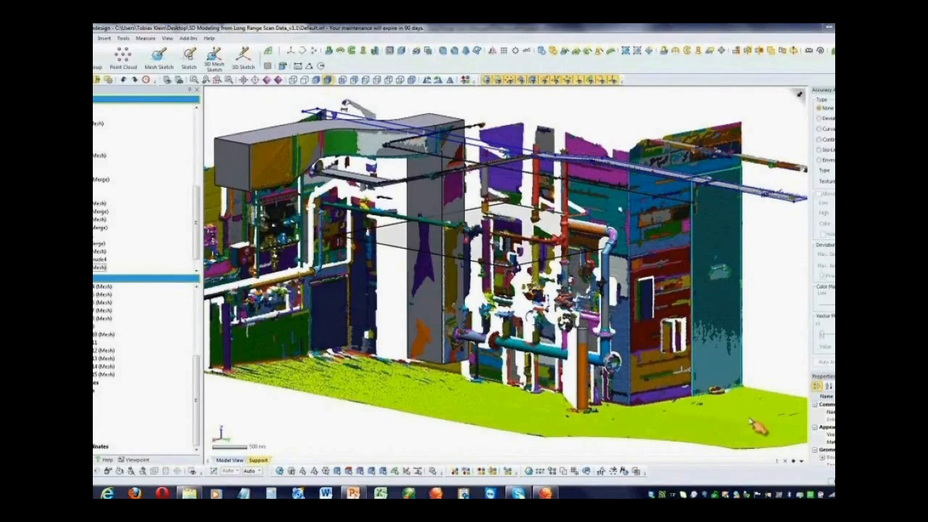
Switch to the PowerPoint presentation, view the airplane As-Built 3D Feature Modeling clip, close it and leave the slide show
left_click(612, 124)
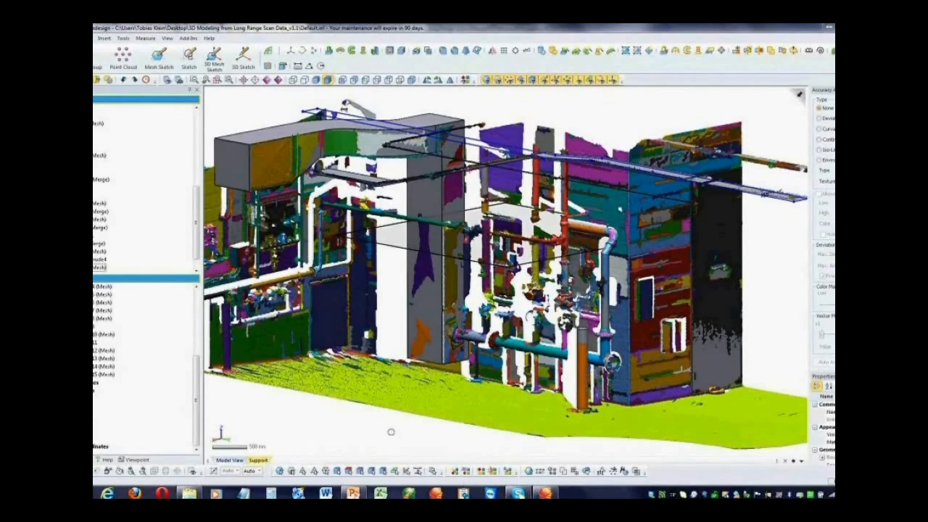
mouse_move(360, 494)
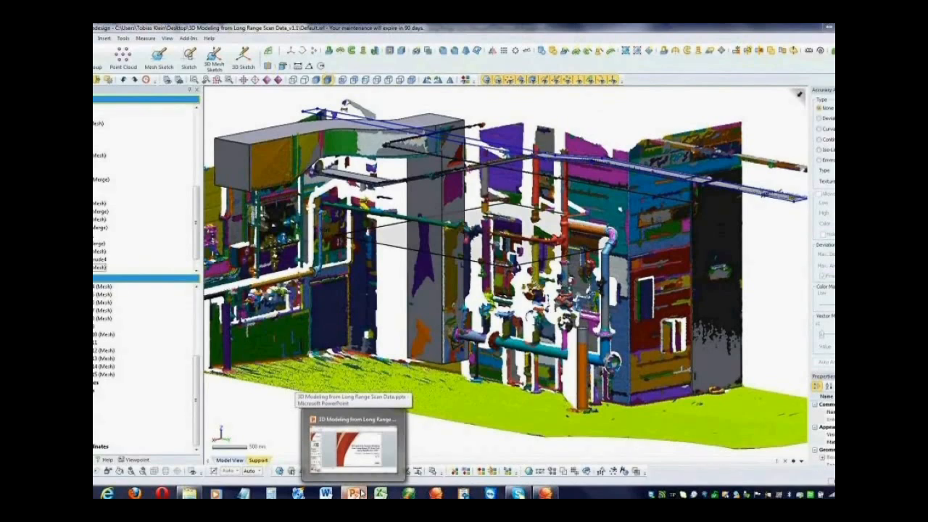
left_click(360, 494)
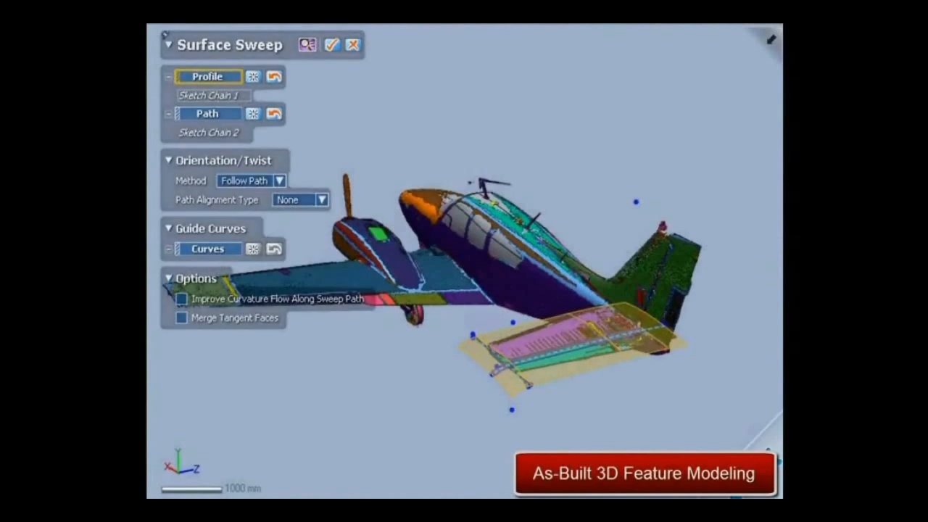
key("Return")
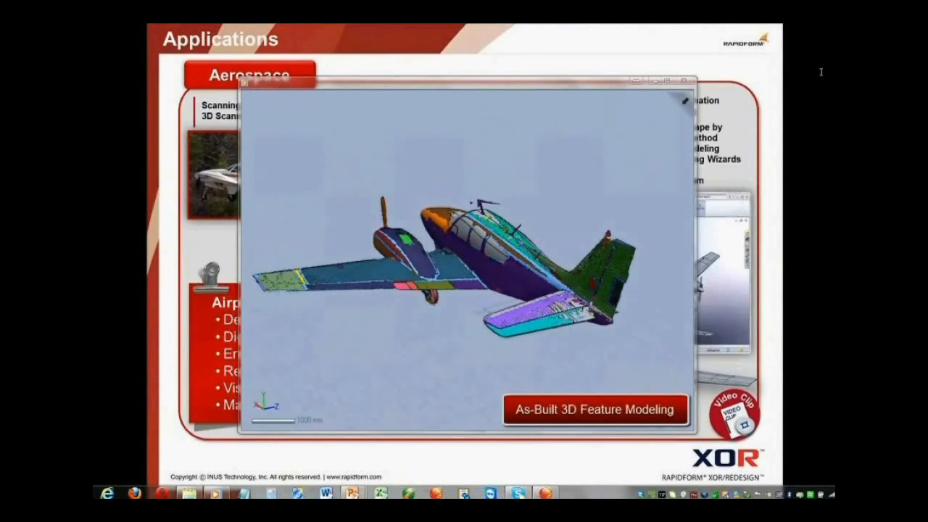
mouse_move(685, 79)
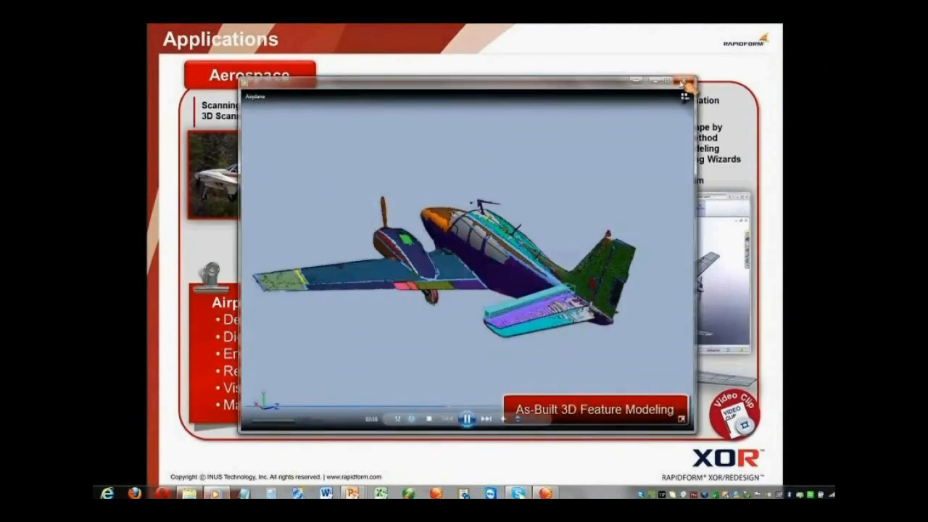
left_click(686, 81)
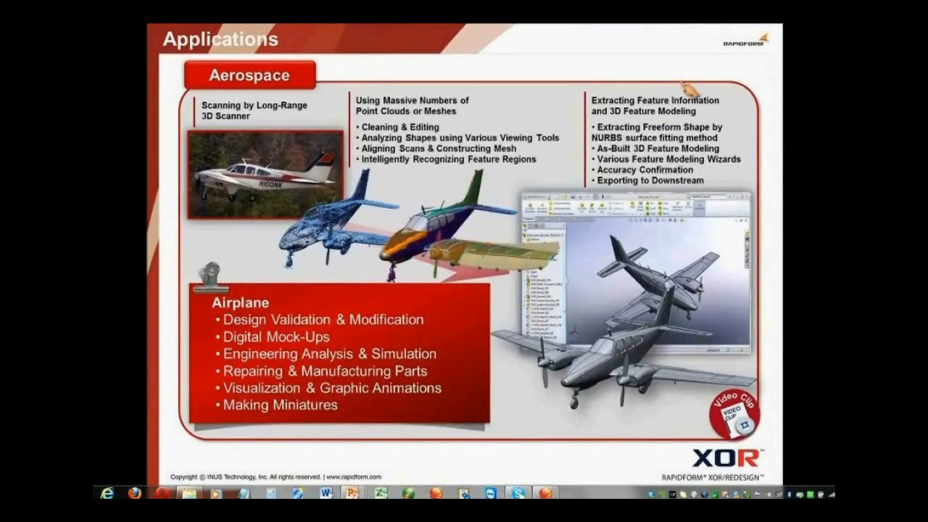
key("Escape")
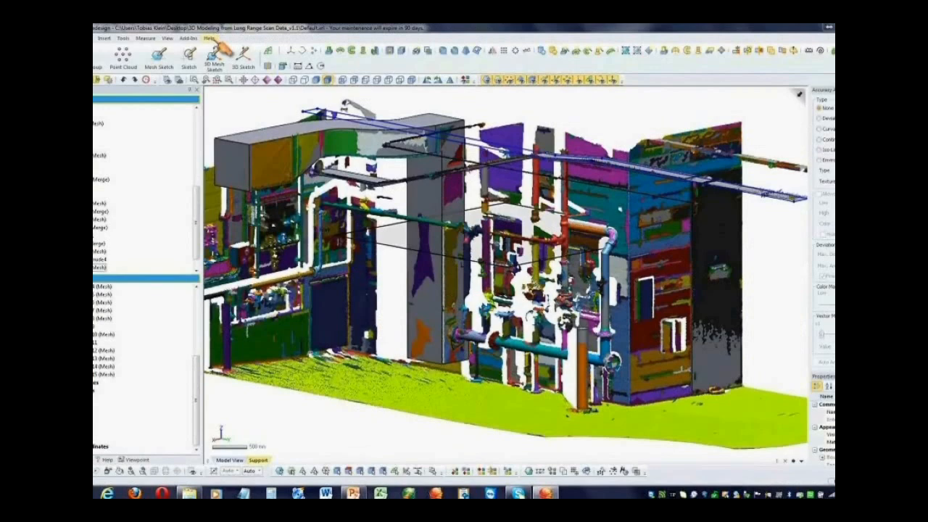
Open the built-in tutorial collection and play the movie for the Solid Modeling Hybrid Design lesson
left_click(210, 38)
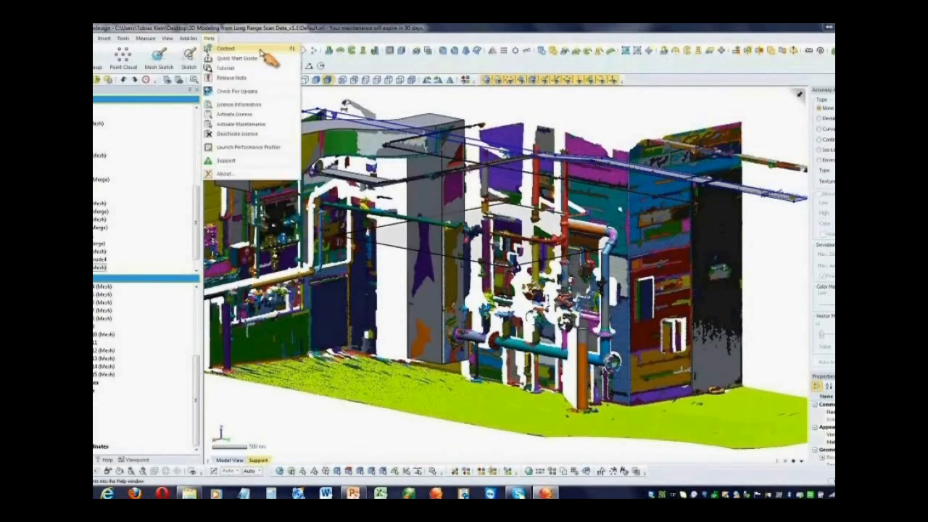
left_click(229, 69)
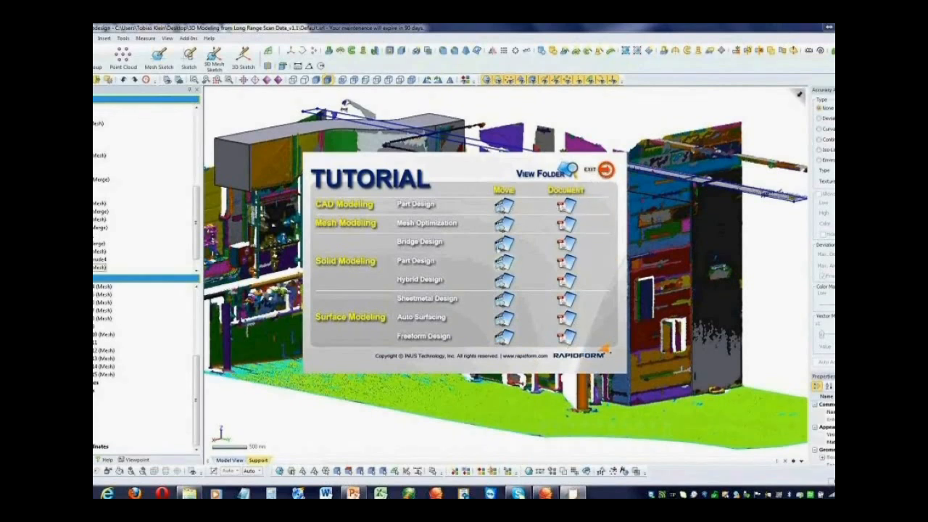
left_click(503, 284)
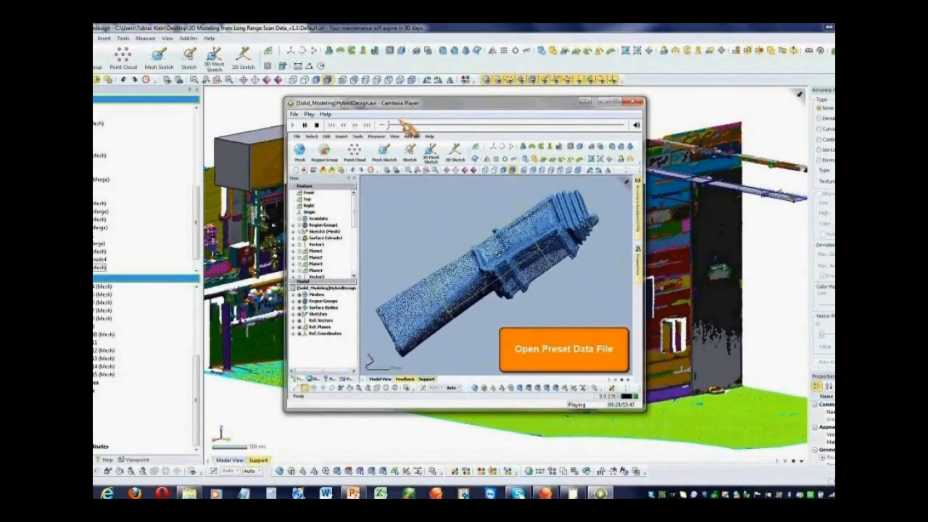
Skip through the Hybrid Design movie, from the sketch profile and the blade's root part to the vane part's sketch profiles
left_click(407, 127)
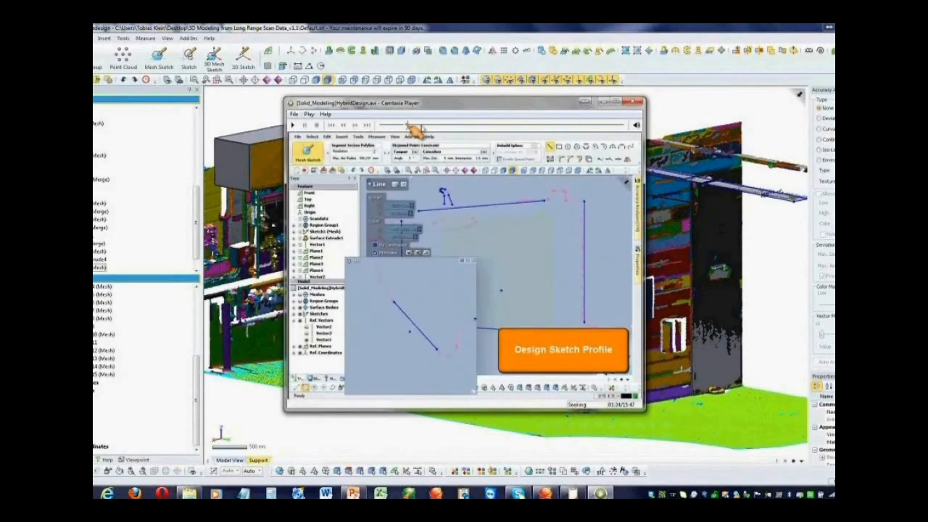
left_click(426, 126)
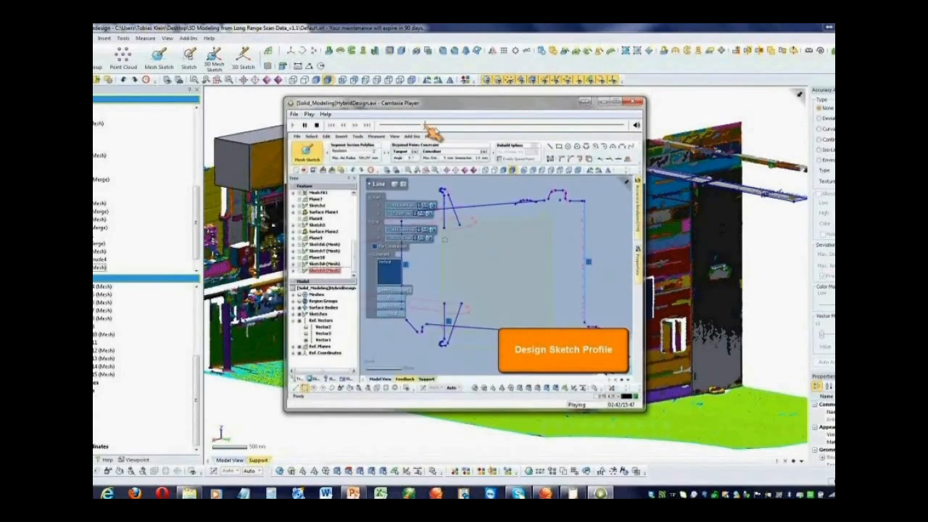
left_click(437, 126)
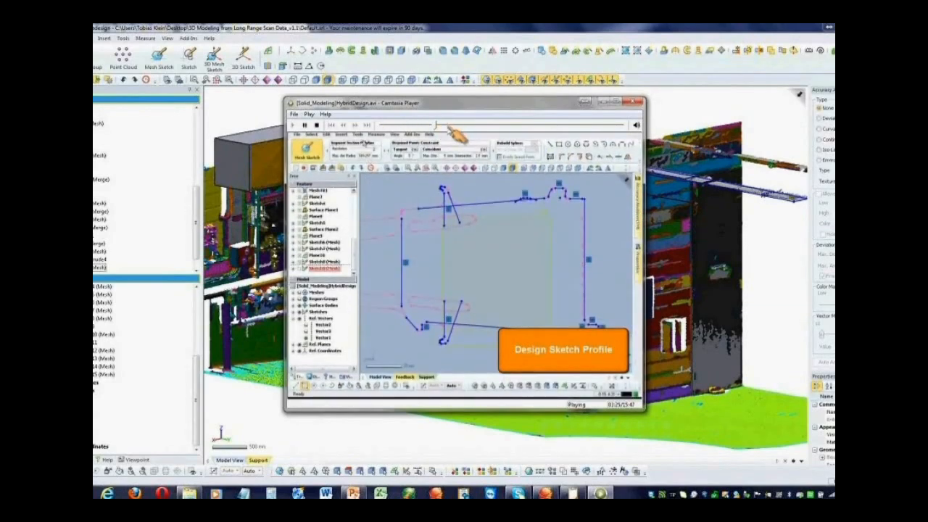
left_click(461, 126)
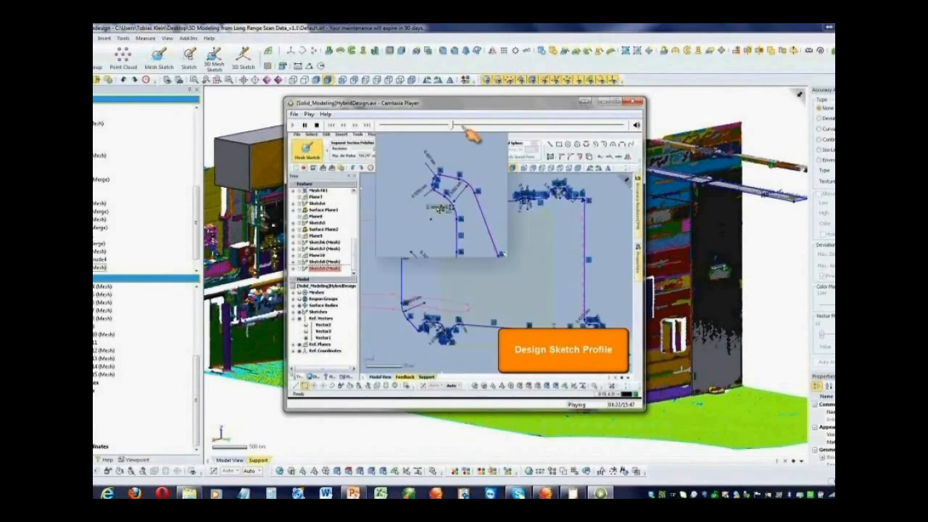
left_click(471, 126)
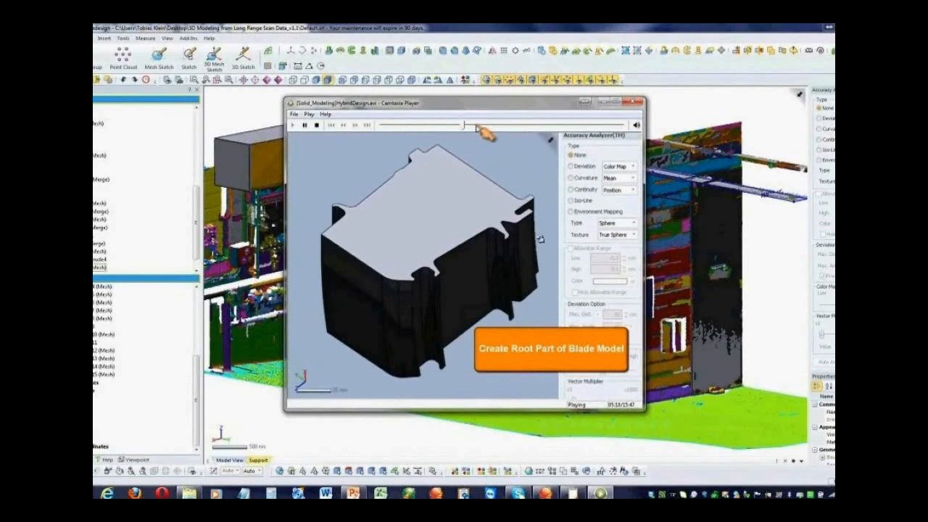
left_click(475, 126)
left_click(469, 126)
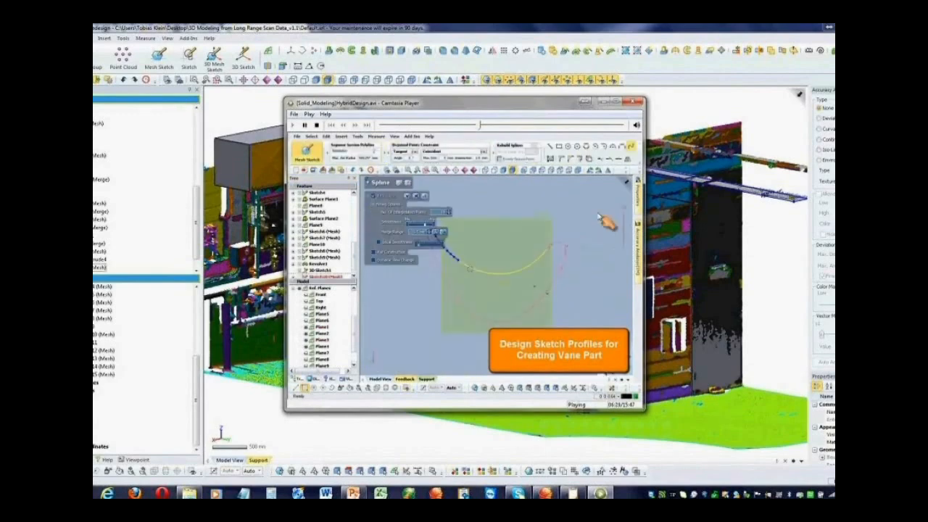
left_click(478, 125)
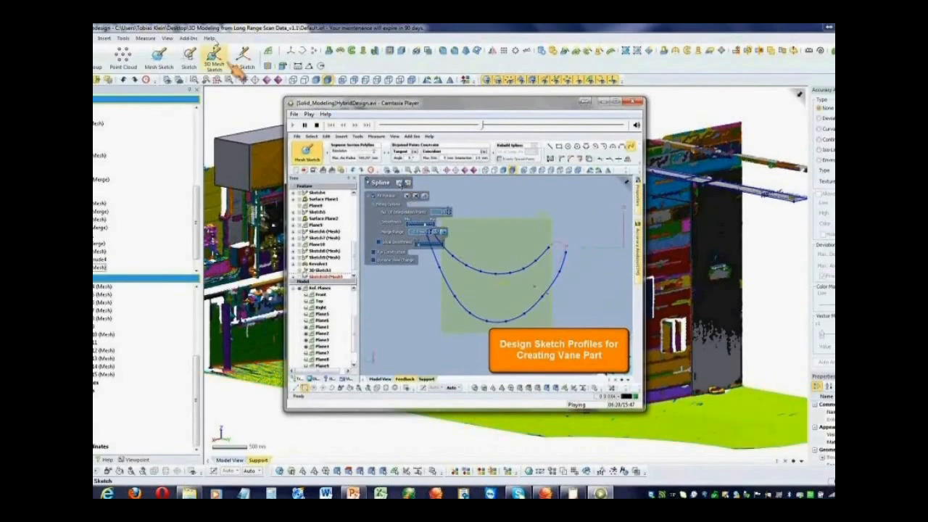
Open the Quick Start Guide and go to Step 1 of its solid Modeling with Mesh Data exercise
left_click(209, 37)
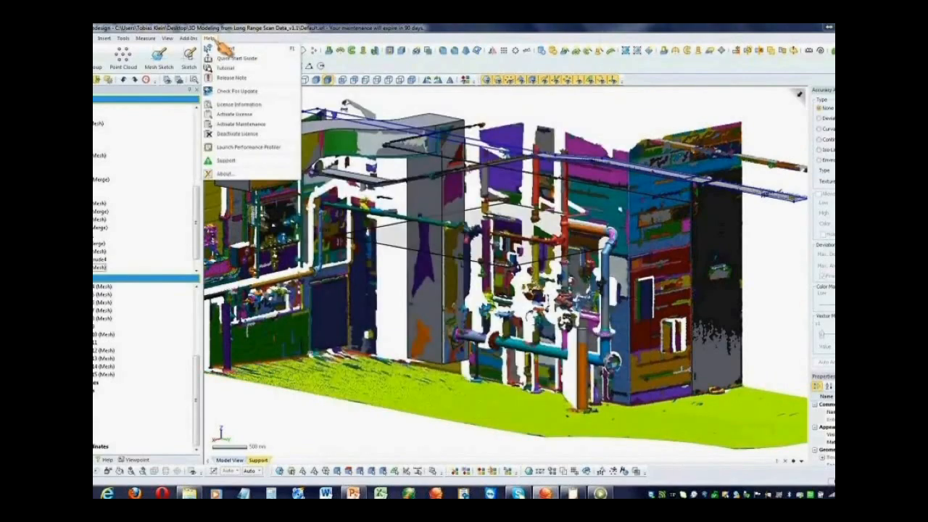
left_click(275, 58)
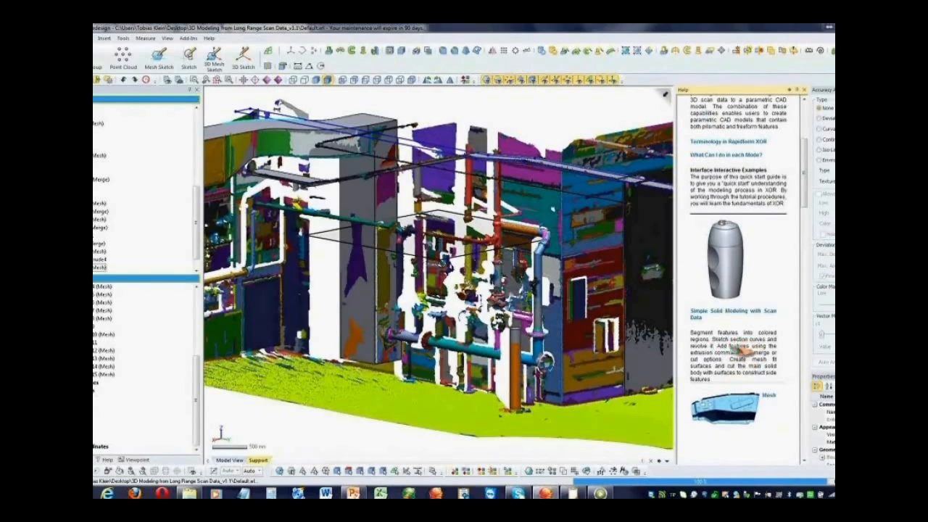
scroll(740, 347, "down", 3)
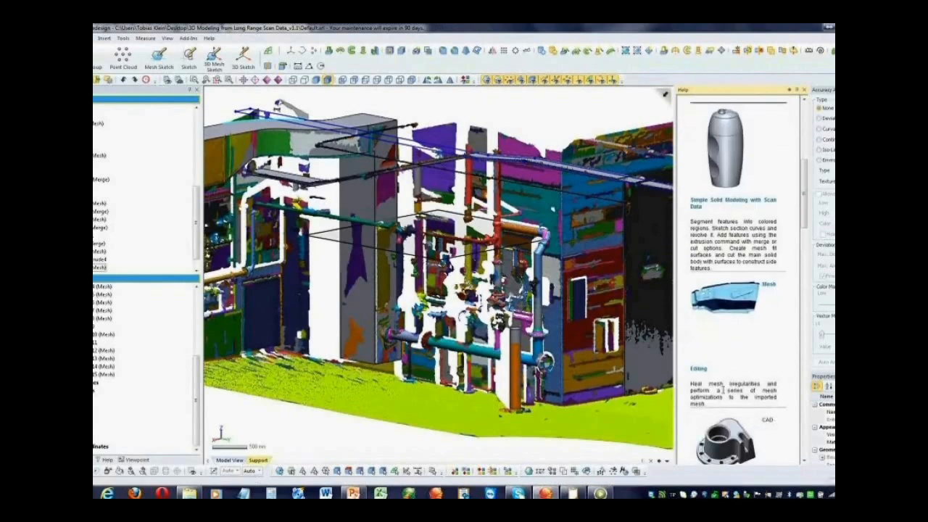
scroll(723, 391, "down", 7)
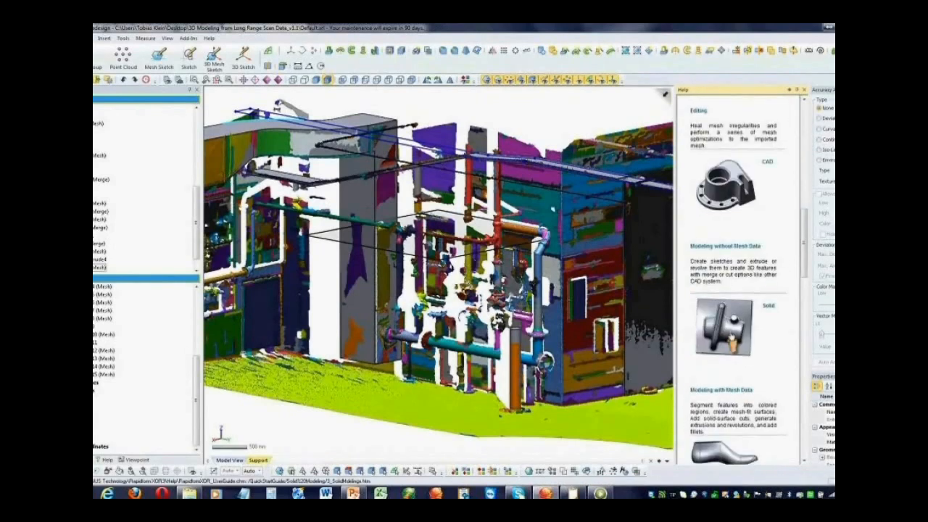
left_click(734, 333)
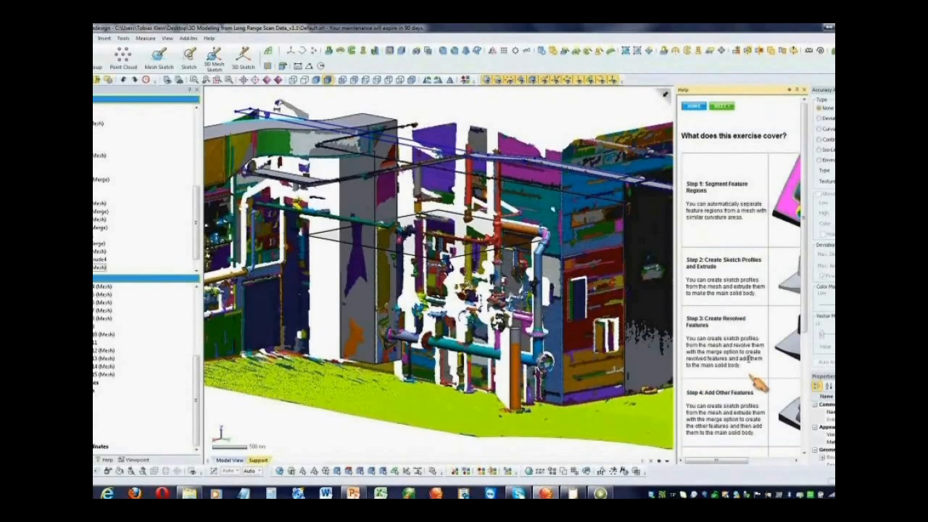
left_click(723, 107)
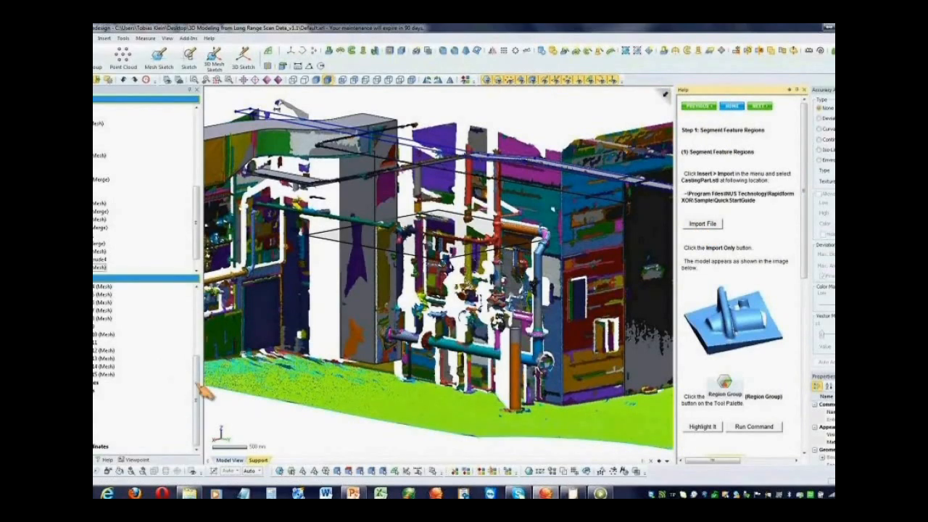
Replace the plant scan model with a new empty document and reopen the Quick Start Guide
left_click_drag(195, 385, 197, 320)
left_click(47, 294)
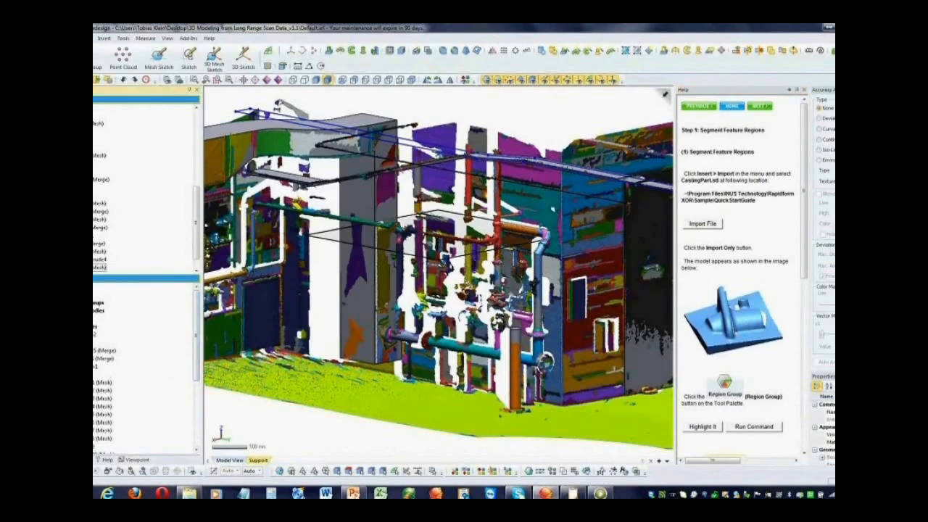
left_click(55, 302)
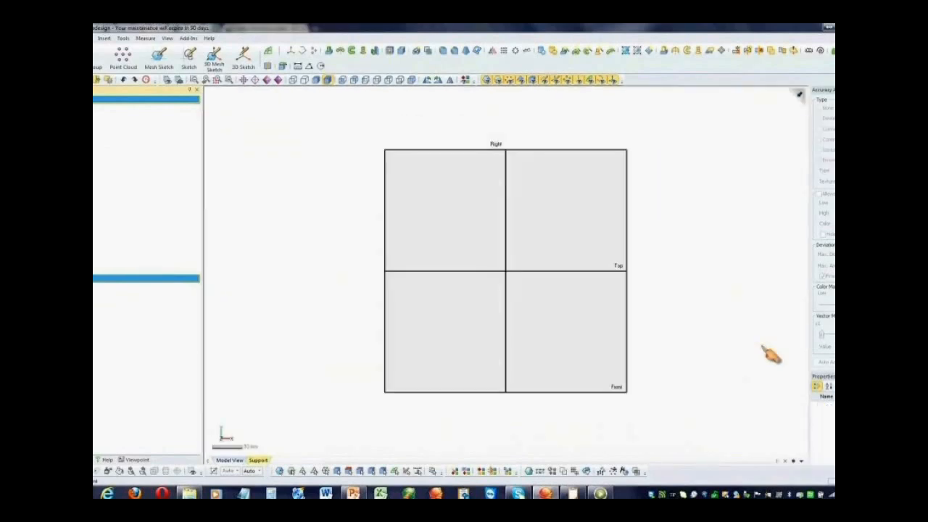
left_click(210, 39)
left_click(223, 57)
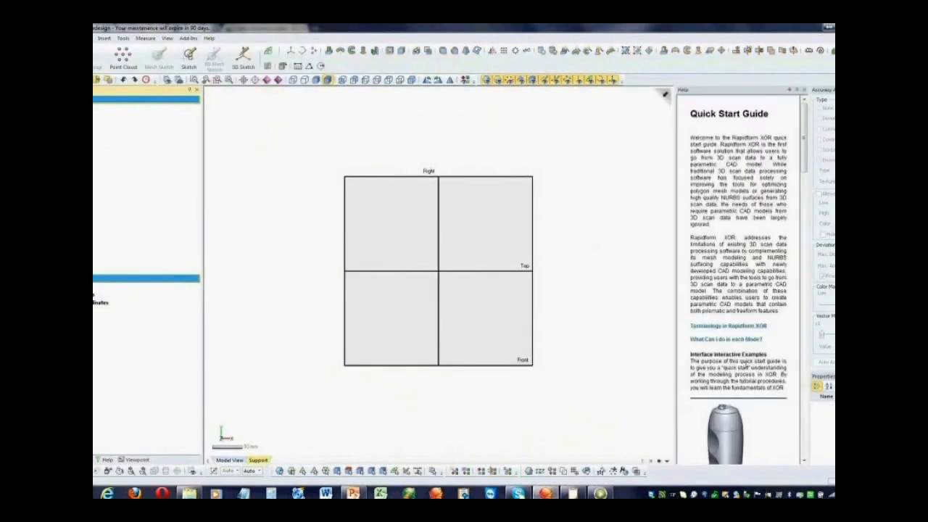
Import the CastingPart.stl sample from the guide's Modeling with Mesh Data exercise and have the guide highlight the Region Group command
scroll(746, 369, "down", 4)
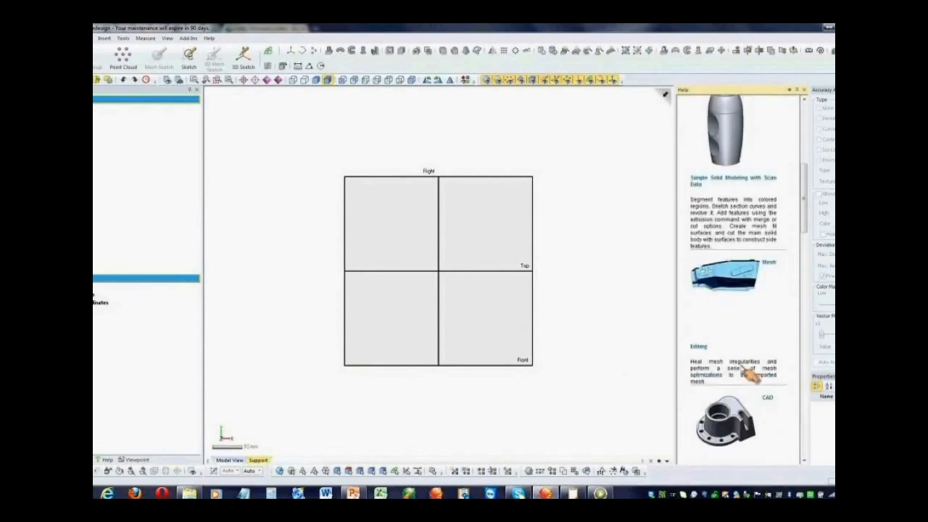
left_click(751, 372)
left_click(726, 108)
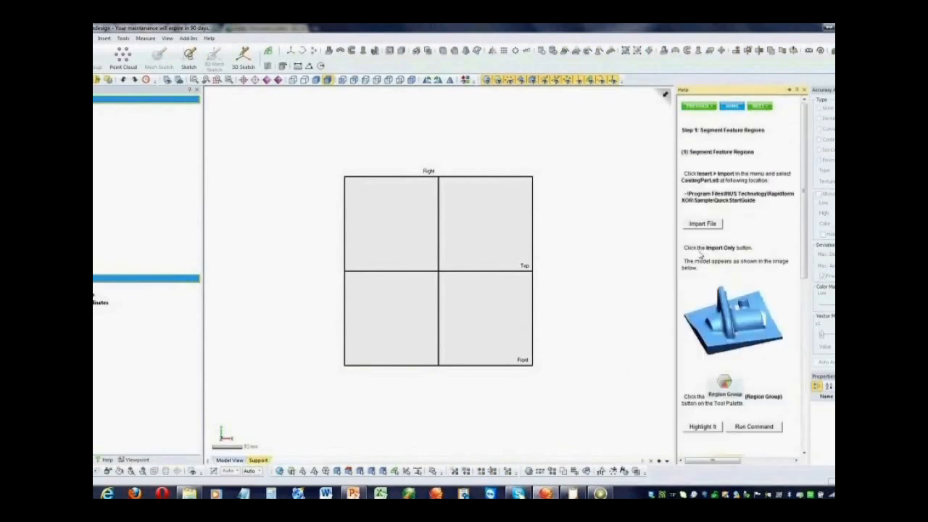
left_click(702, 223)
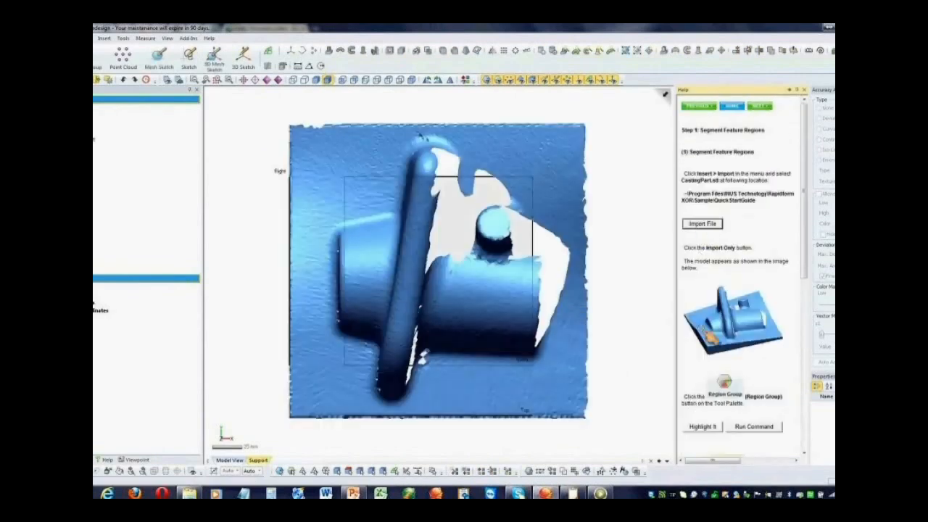
scroll(711, 337, "down", 2)
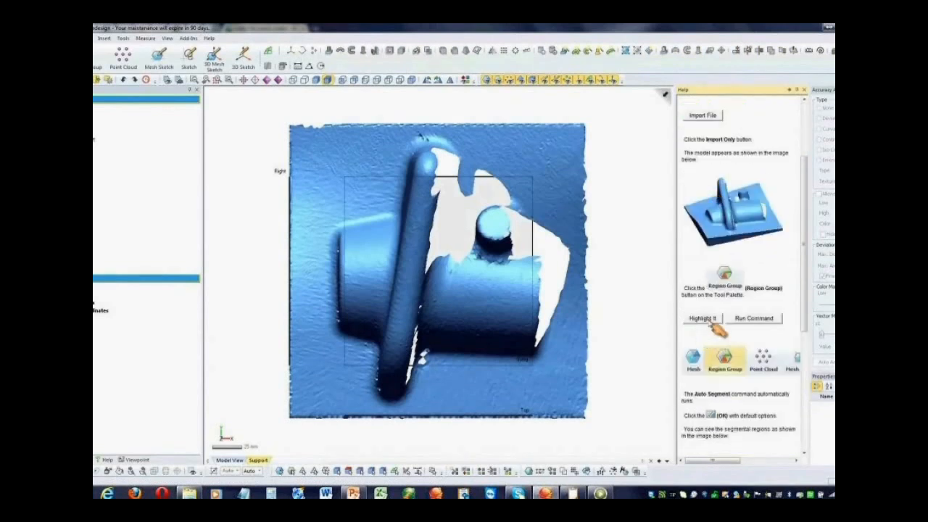
left_click(705, 322)
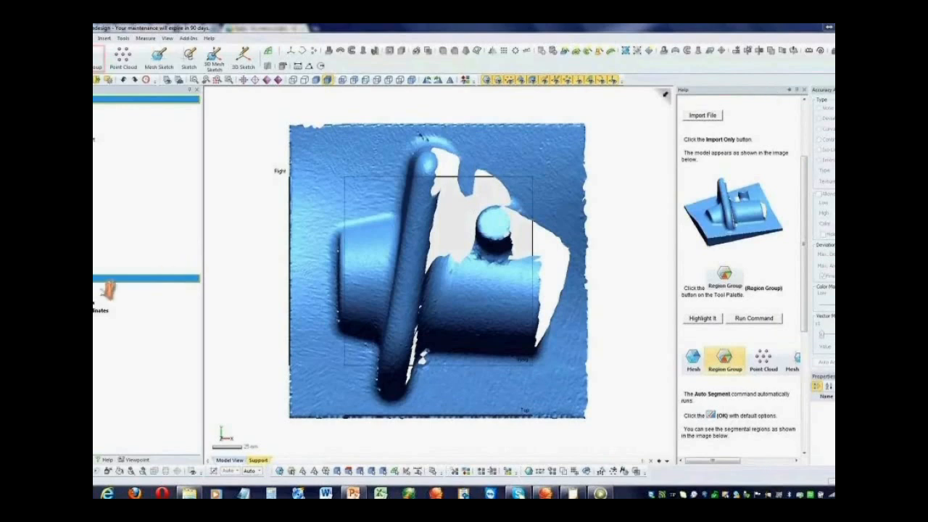
Expand the imported CastingPart mesh in the model tree to view its details, and collapse it again
left_click(94, 295)
left_click(93, 303)
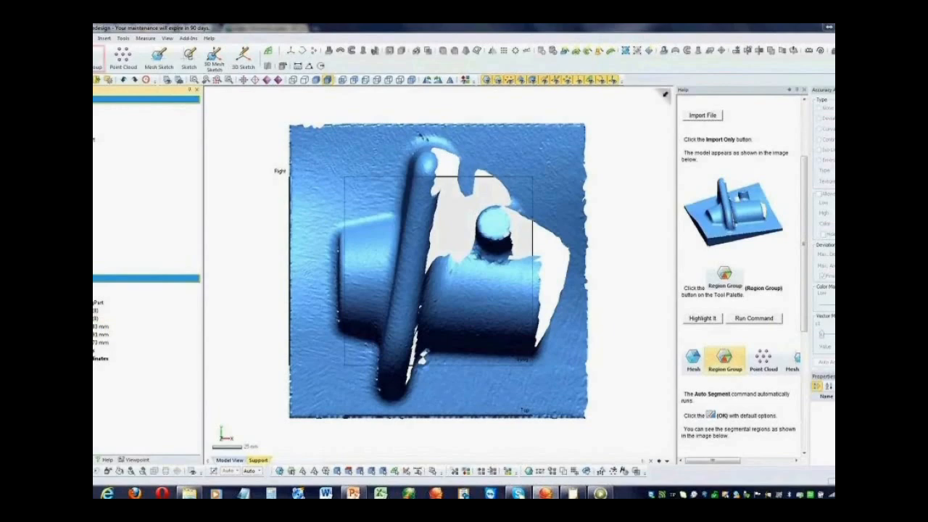
left_click(93, 302)
left_click(93, 294)
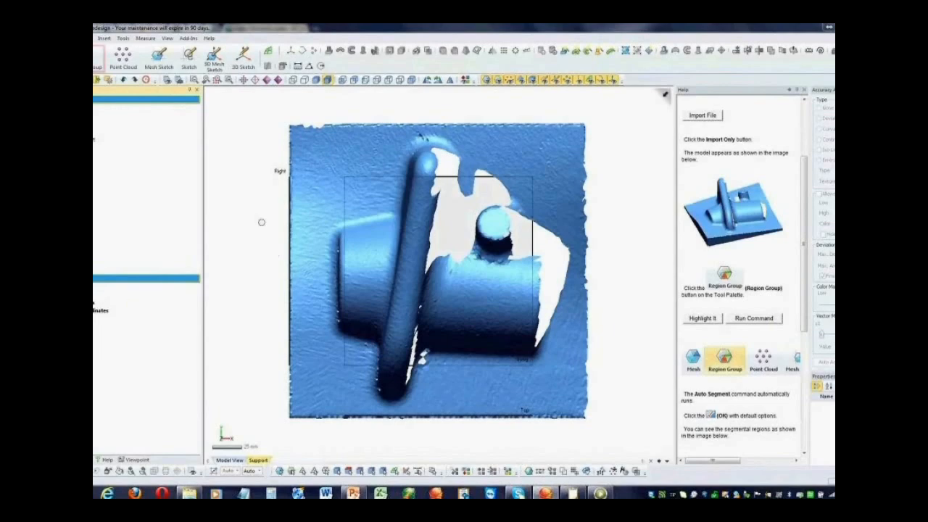
Suppress the imported CastingPart mesh in the model tree and inspect the model from several angles
right_click_drag(357, 225, 375, 169)
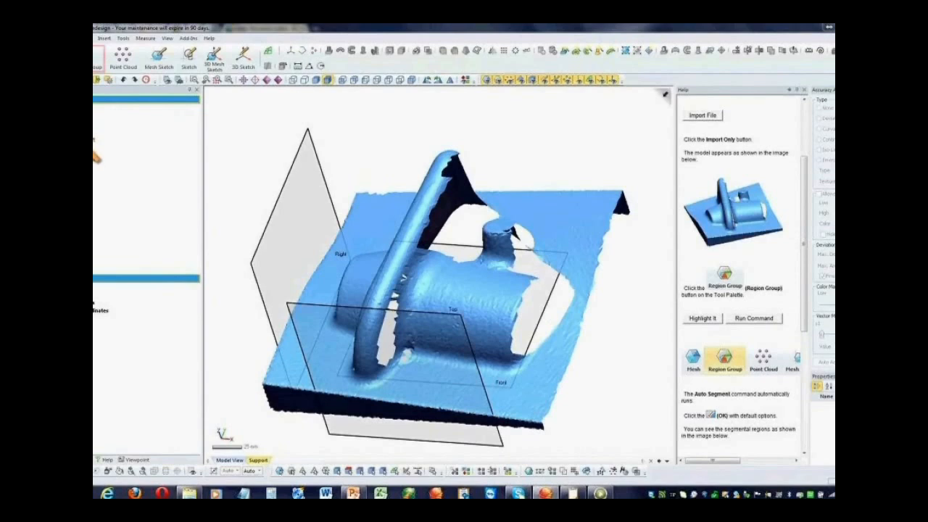
right_click(97, 149)
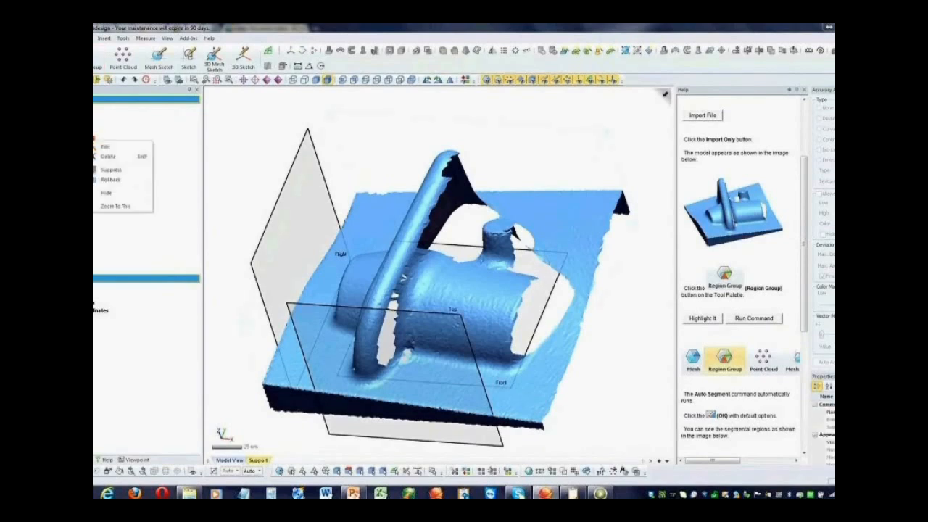
left_click(118, 169)
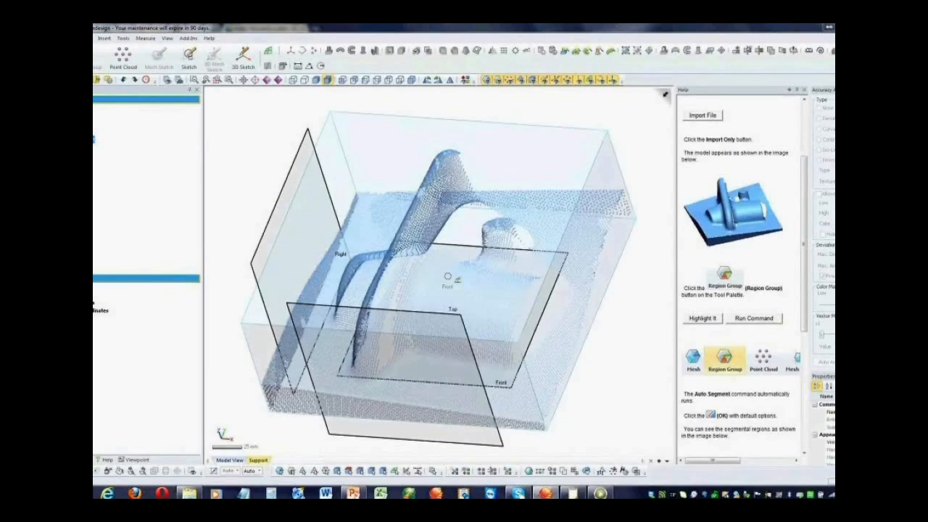
mouse_move(489, 279)
right_mouse_down()
mouse_move(552, 236)
mouse_move(468, 308)
right_mouse_up()
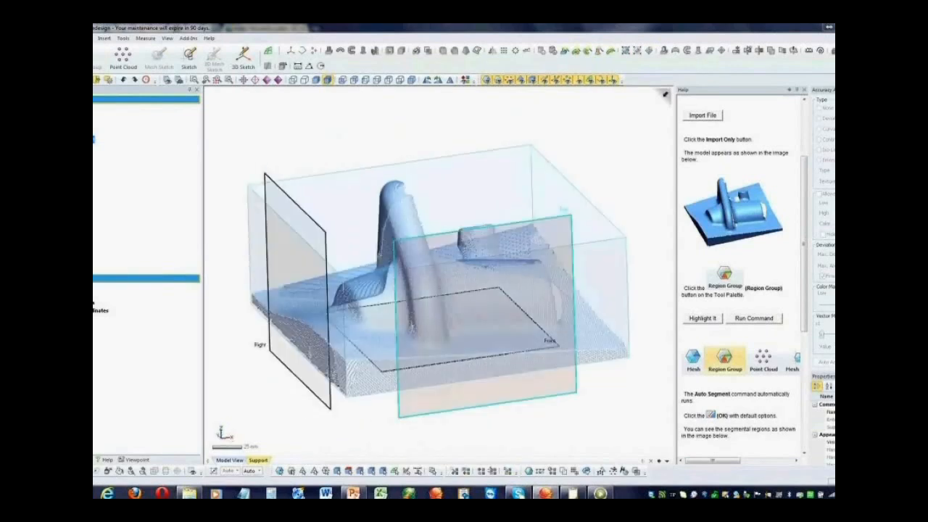
right_click_drag(490, 309, 512, 298)
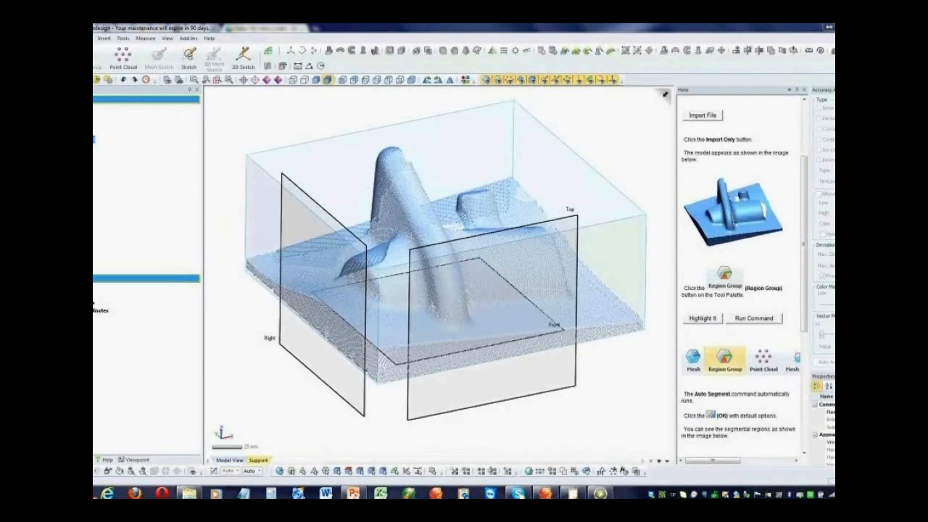
Switch to the web browser and open the Rapidform Partner Success support page on the Rapidform website
mouse_move(107, 494)
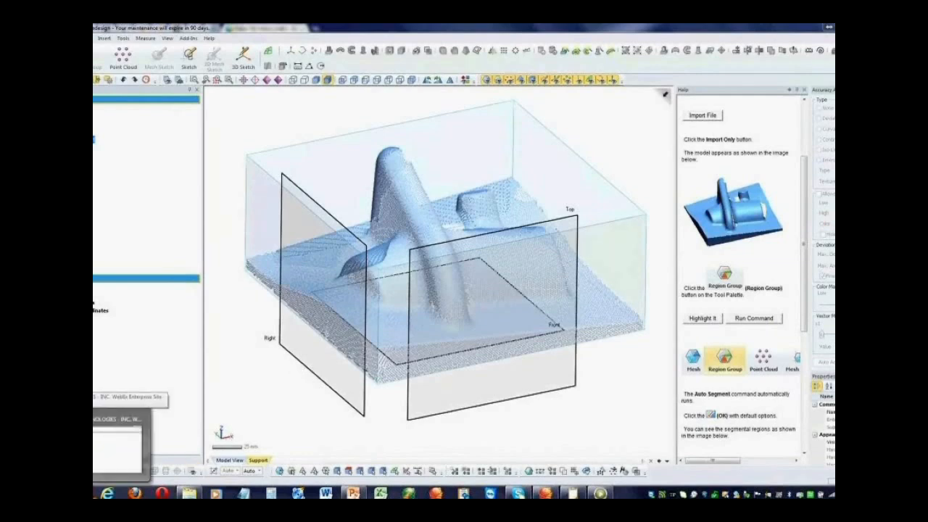
left_click(117, 446)
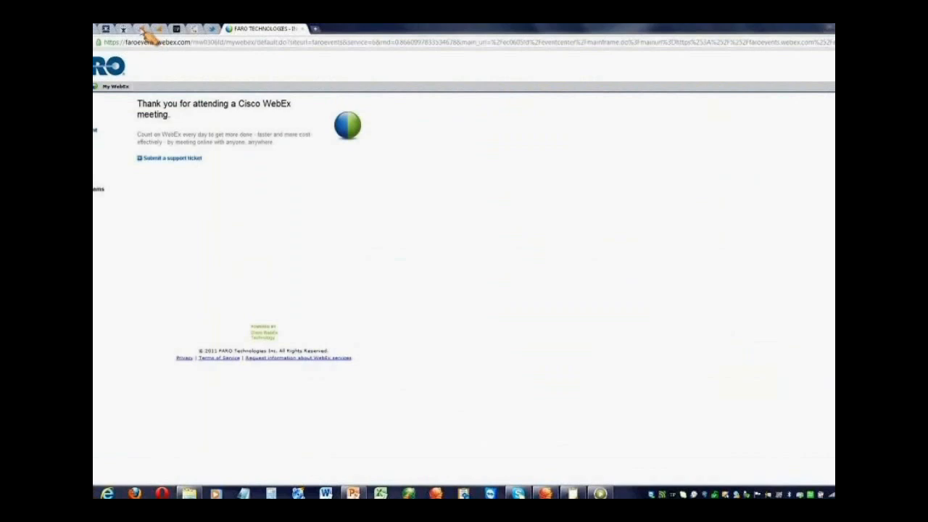
left_click(145, 30)
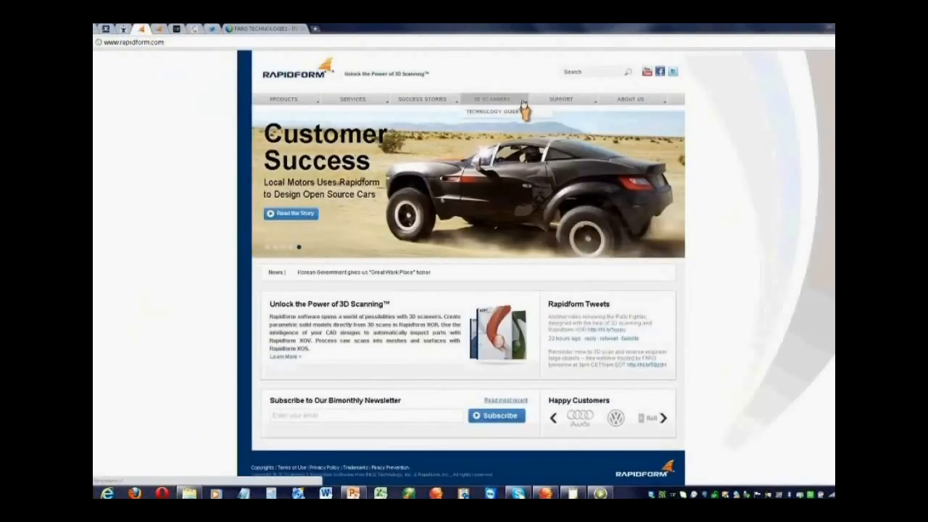
mouse_move(552, 106)
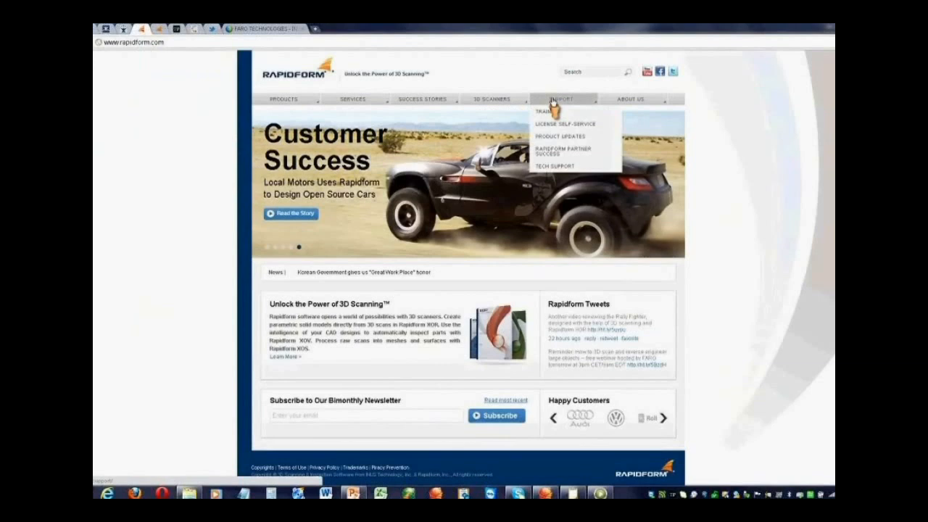
left_click(573, 156)
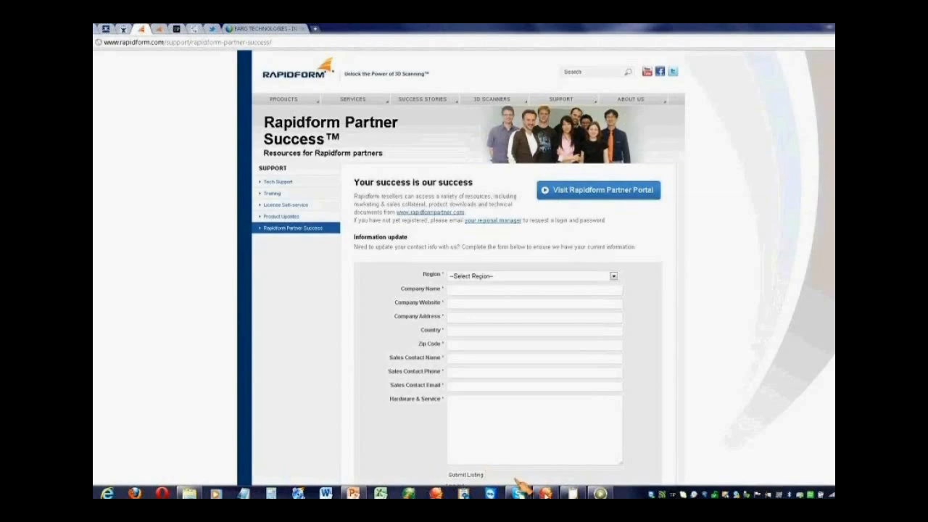
Return to Rapidform XOR, import the CastingPart.stl sample into an empty document through the Quick Start Guide, and close the guide
left_click(545, 493)
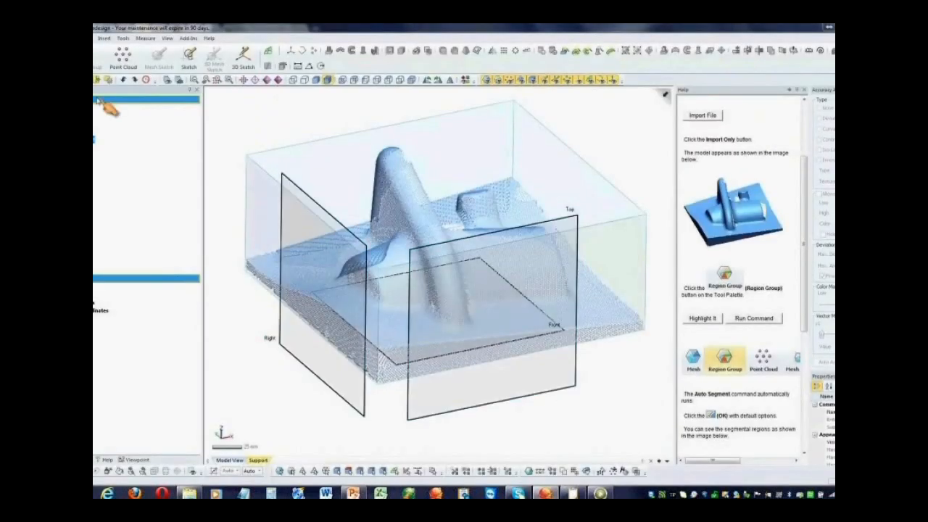
left_click(96, 57)
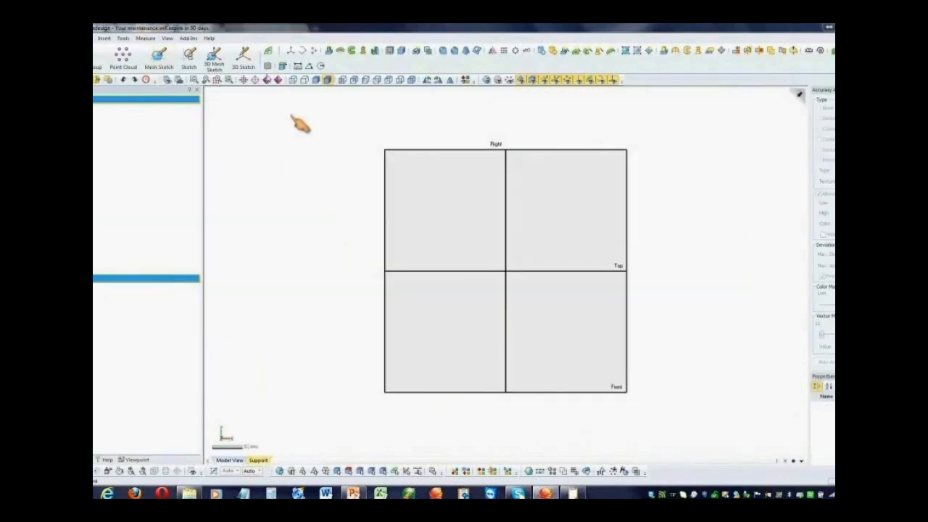
left_click(209, 38)
left_click(245, 61)
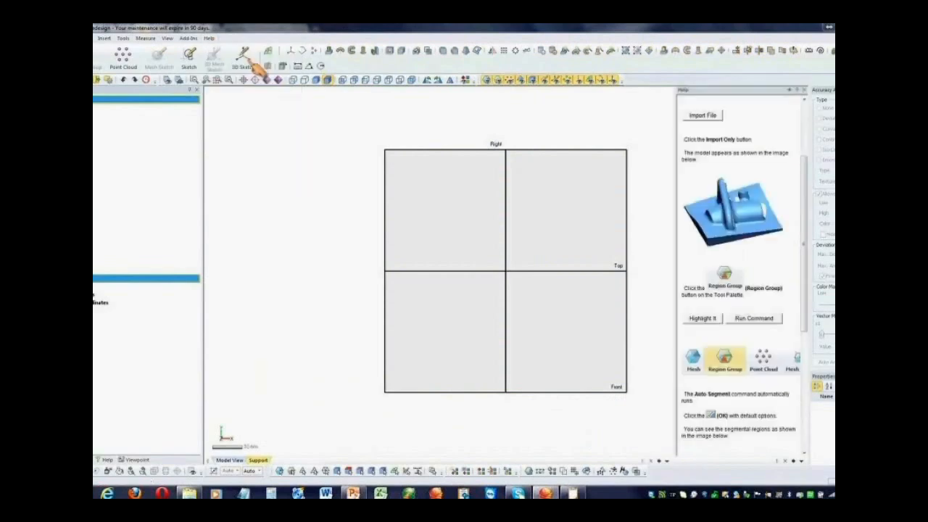
left_click(804, 90)
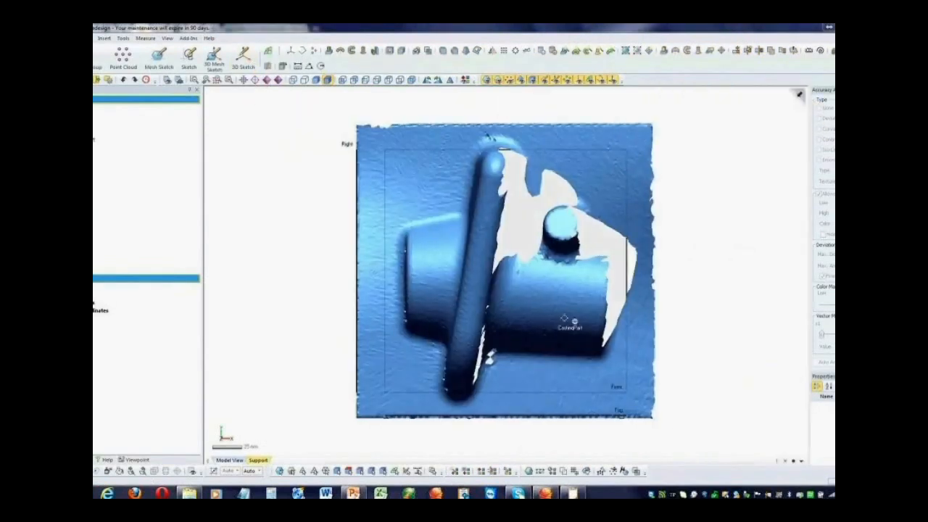
Hide the reference planes and examine the casting mesh's rough surface and jagged edges up close
left_click(597, 81)
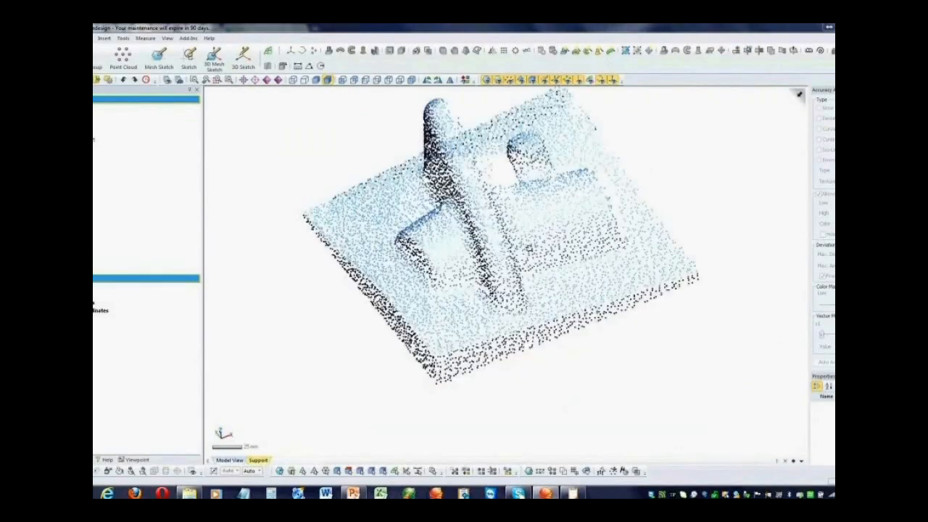
scroll(526, 250, "up", 5)
scroll(526, 258, "up", 2)
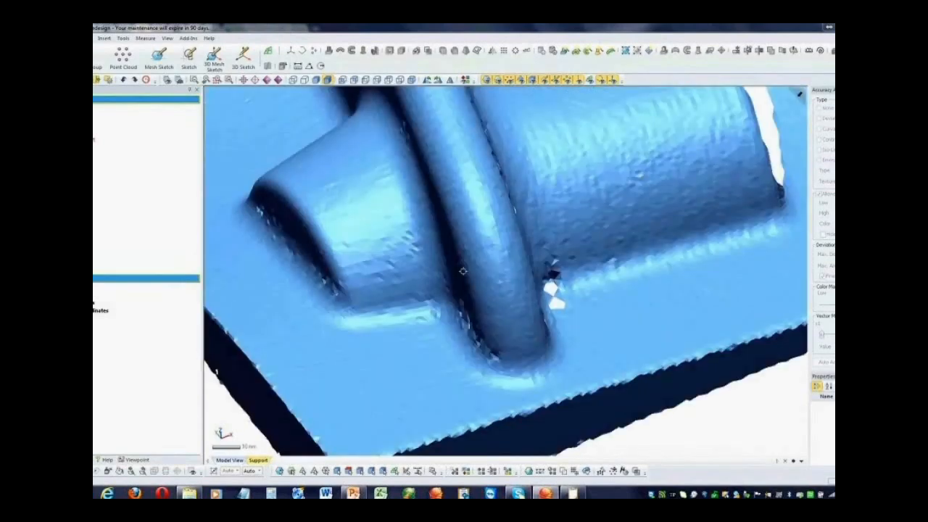
right_click_drag(462, 271, 528, 292)
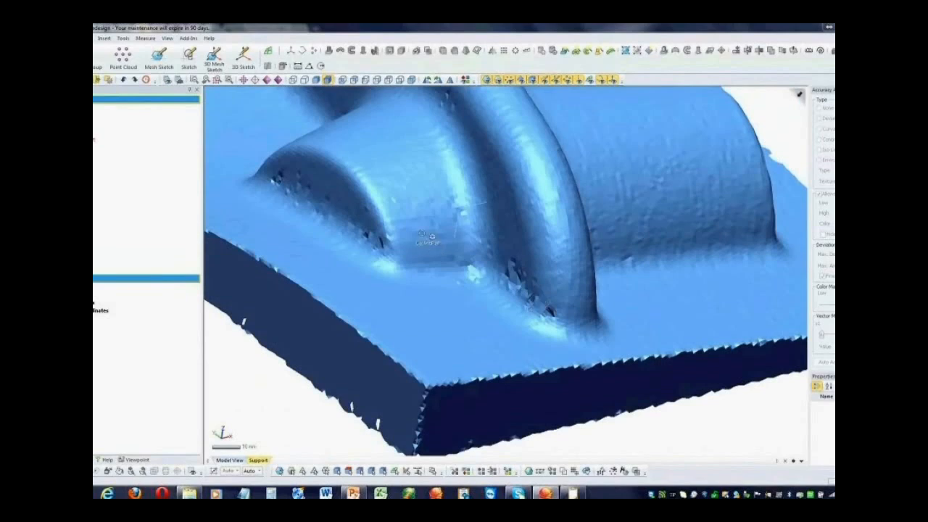
right_click_drag(414, 178, 377, 182)
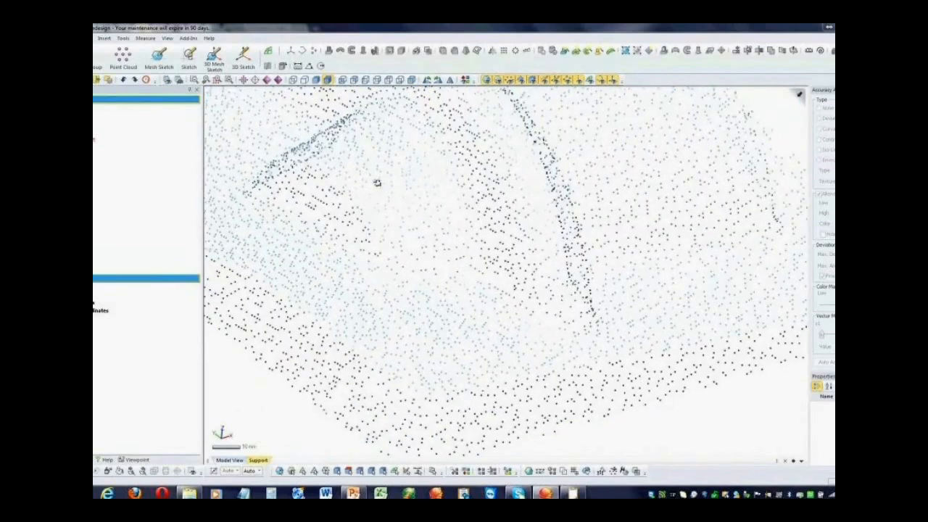
right_click_drag(377, 183, 435, 192)
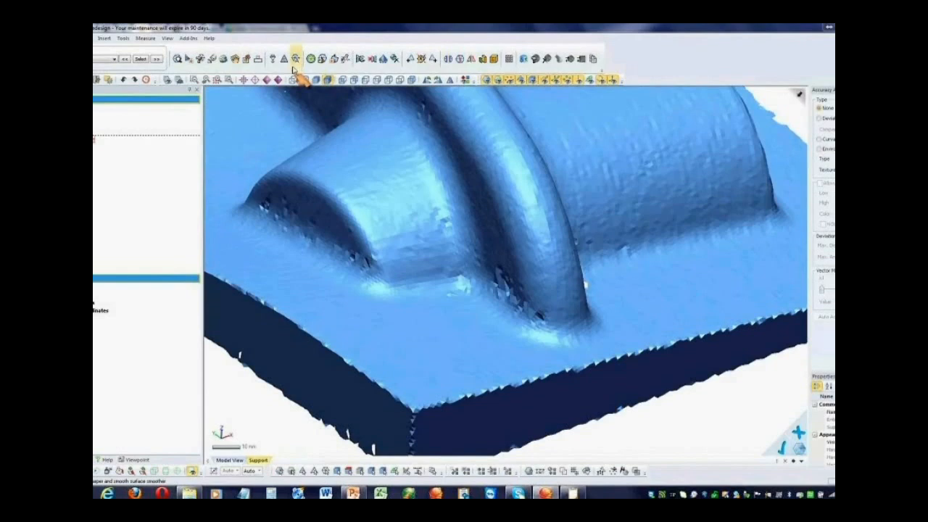
Start the Enhance Shape command on the CastingPart mesh
left_click(294, 61)
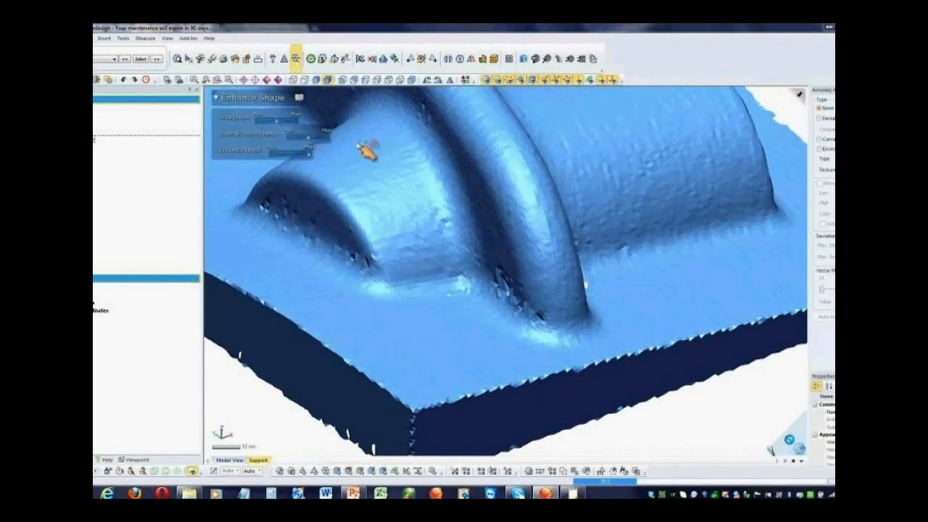